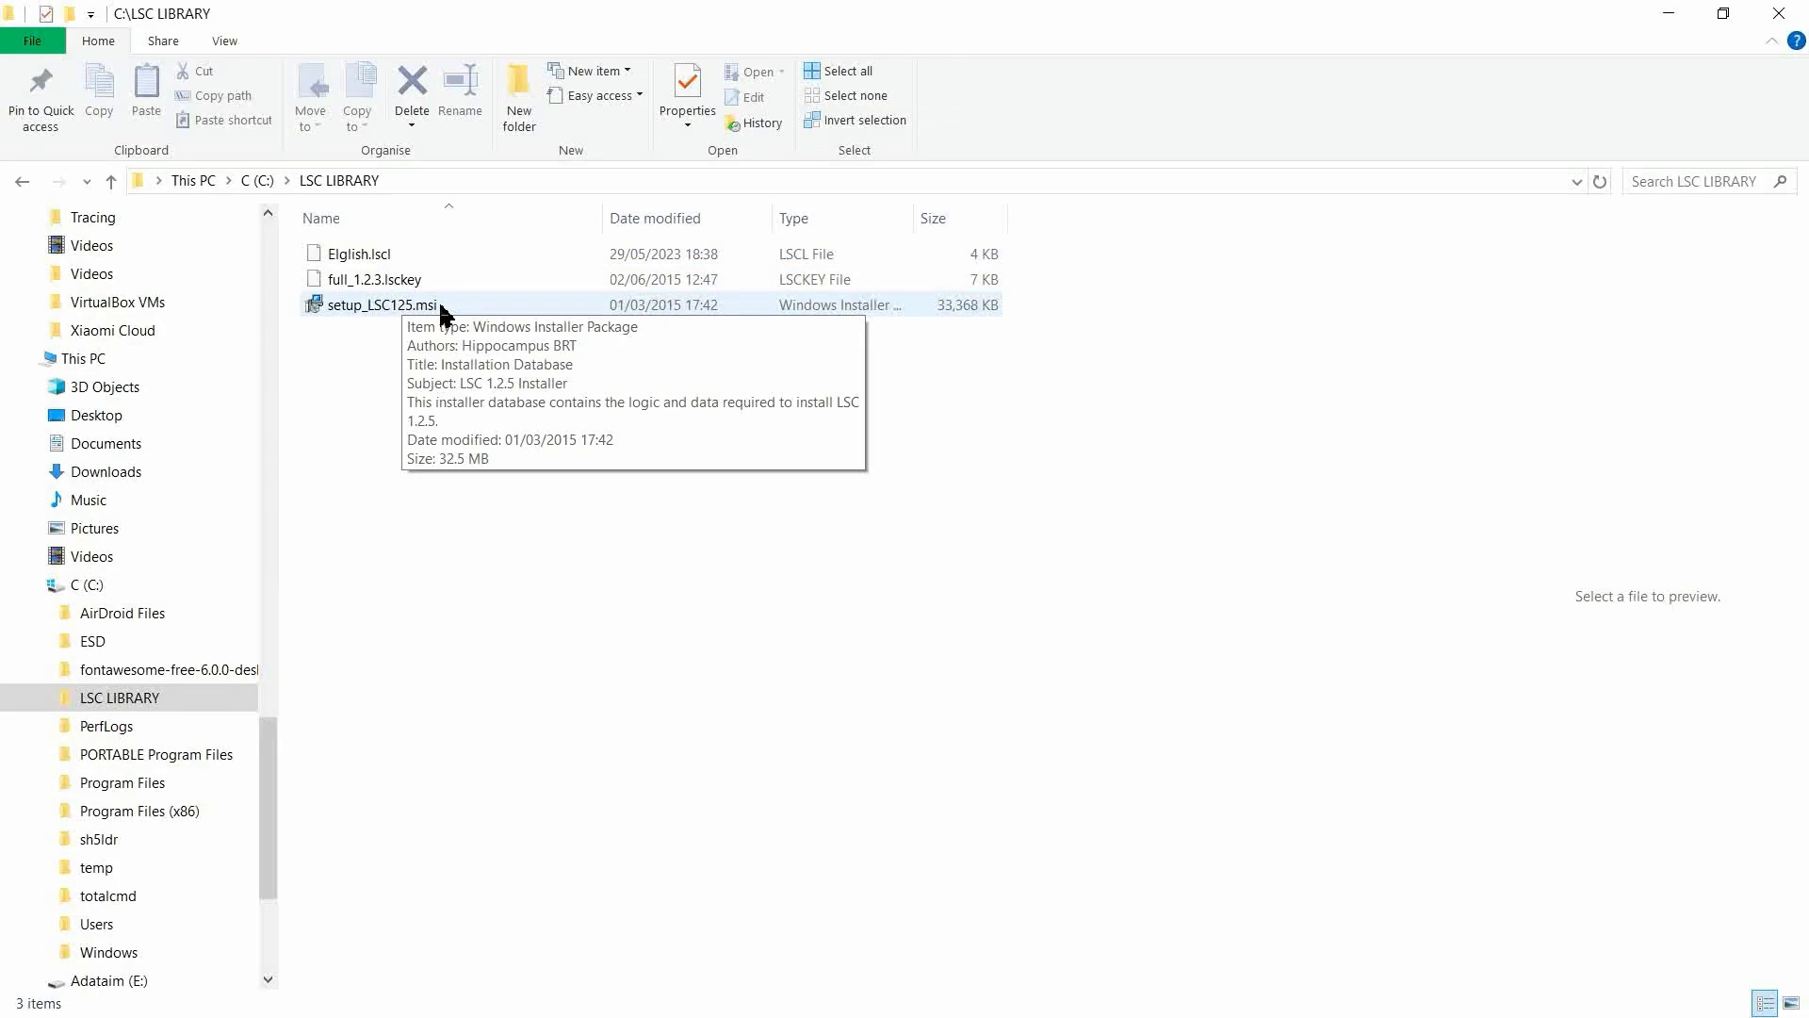
Install LSC 1.2.5 from setup_LSC125.msi, accepting the licence agreement and using the Complete setup type.
double_click(440, 306)
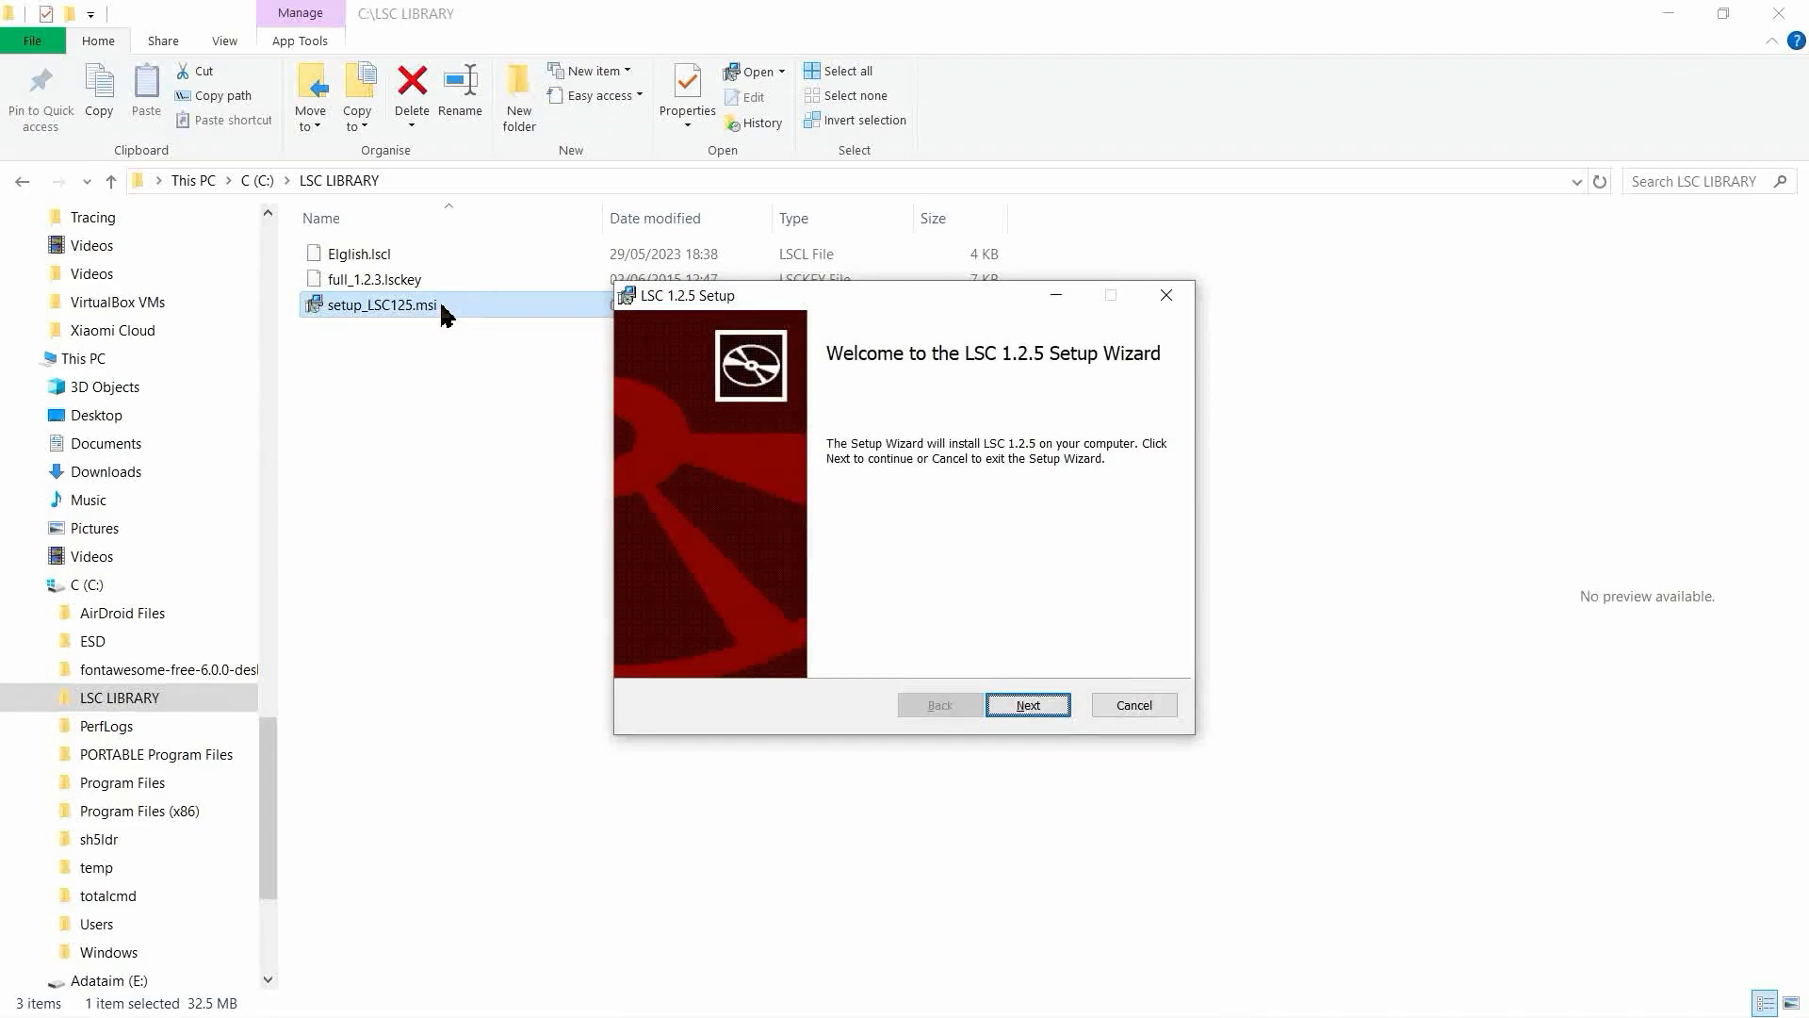
click(1048, 717)
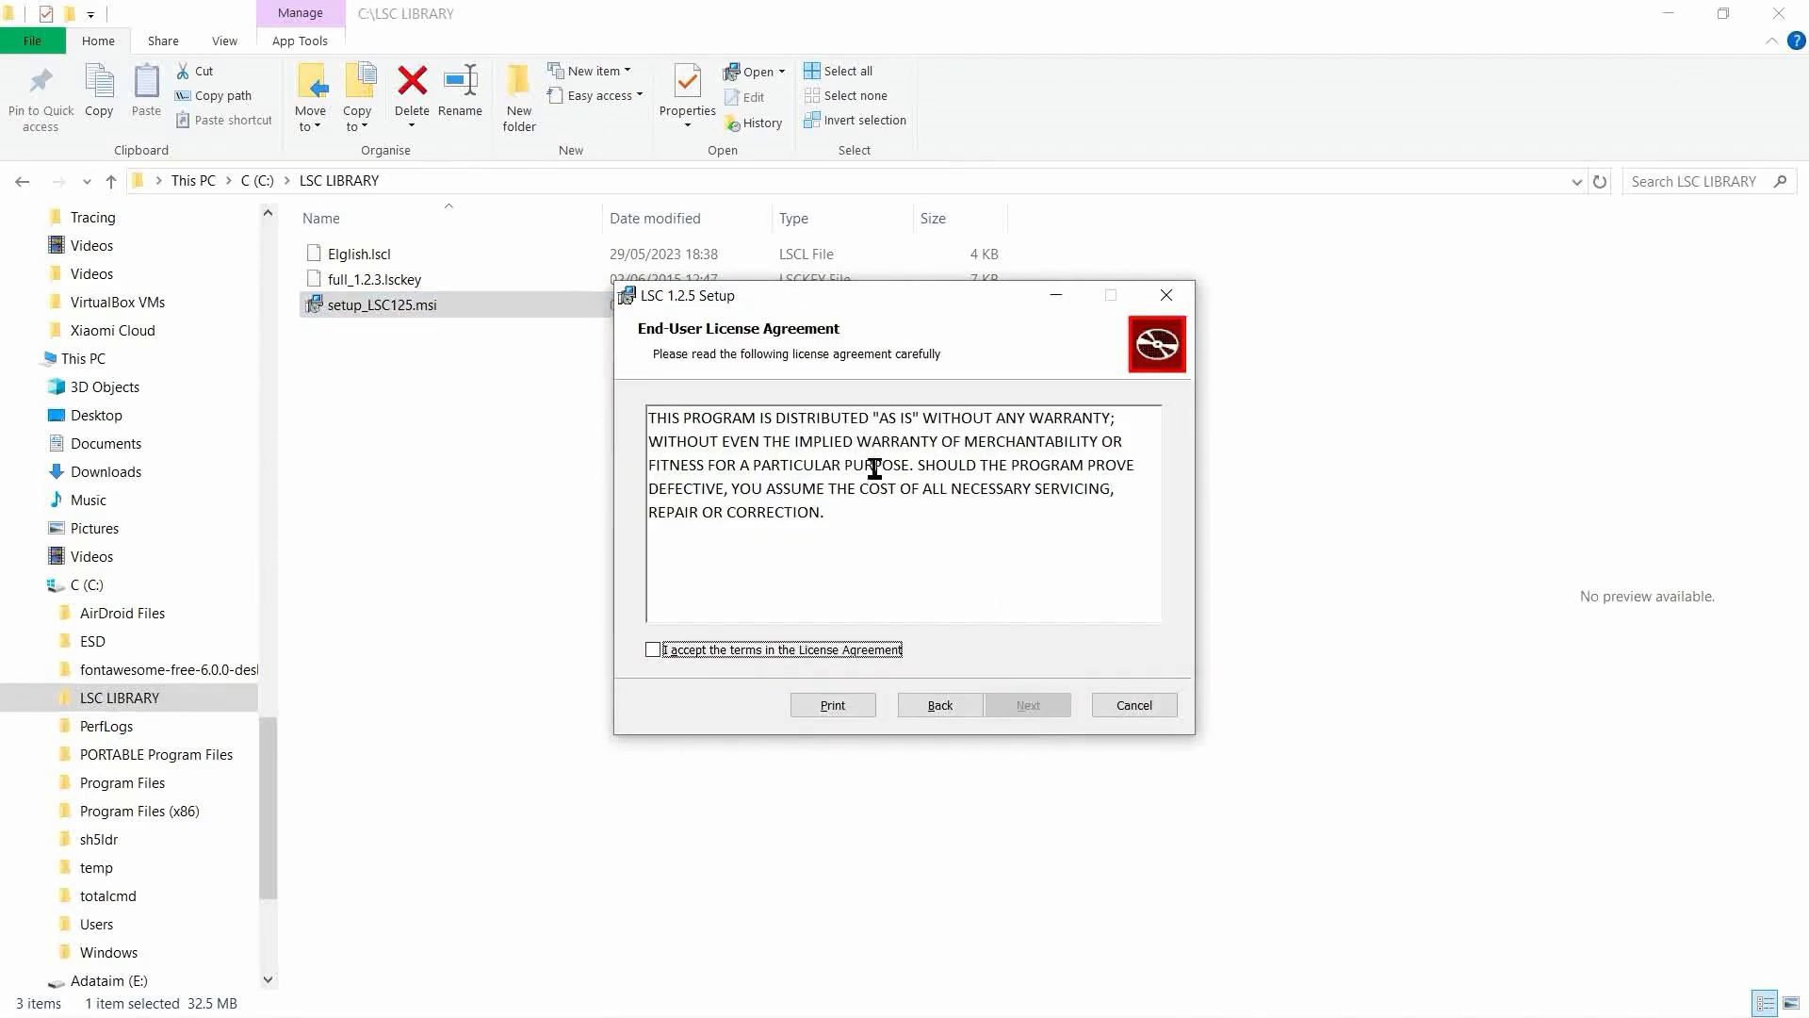
click(653, 654)
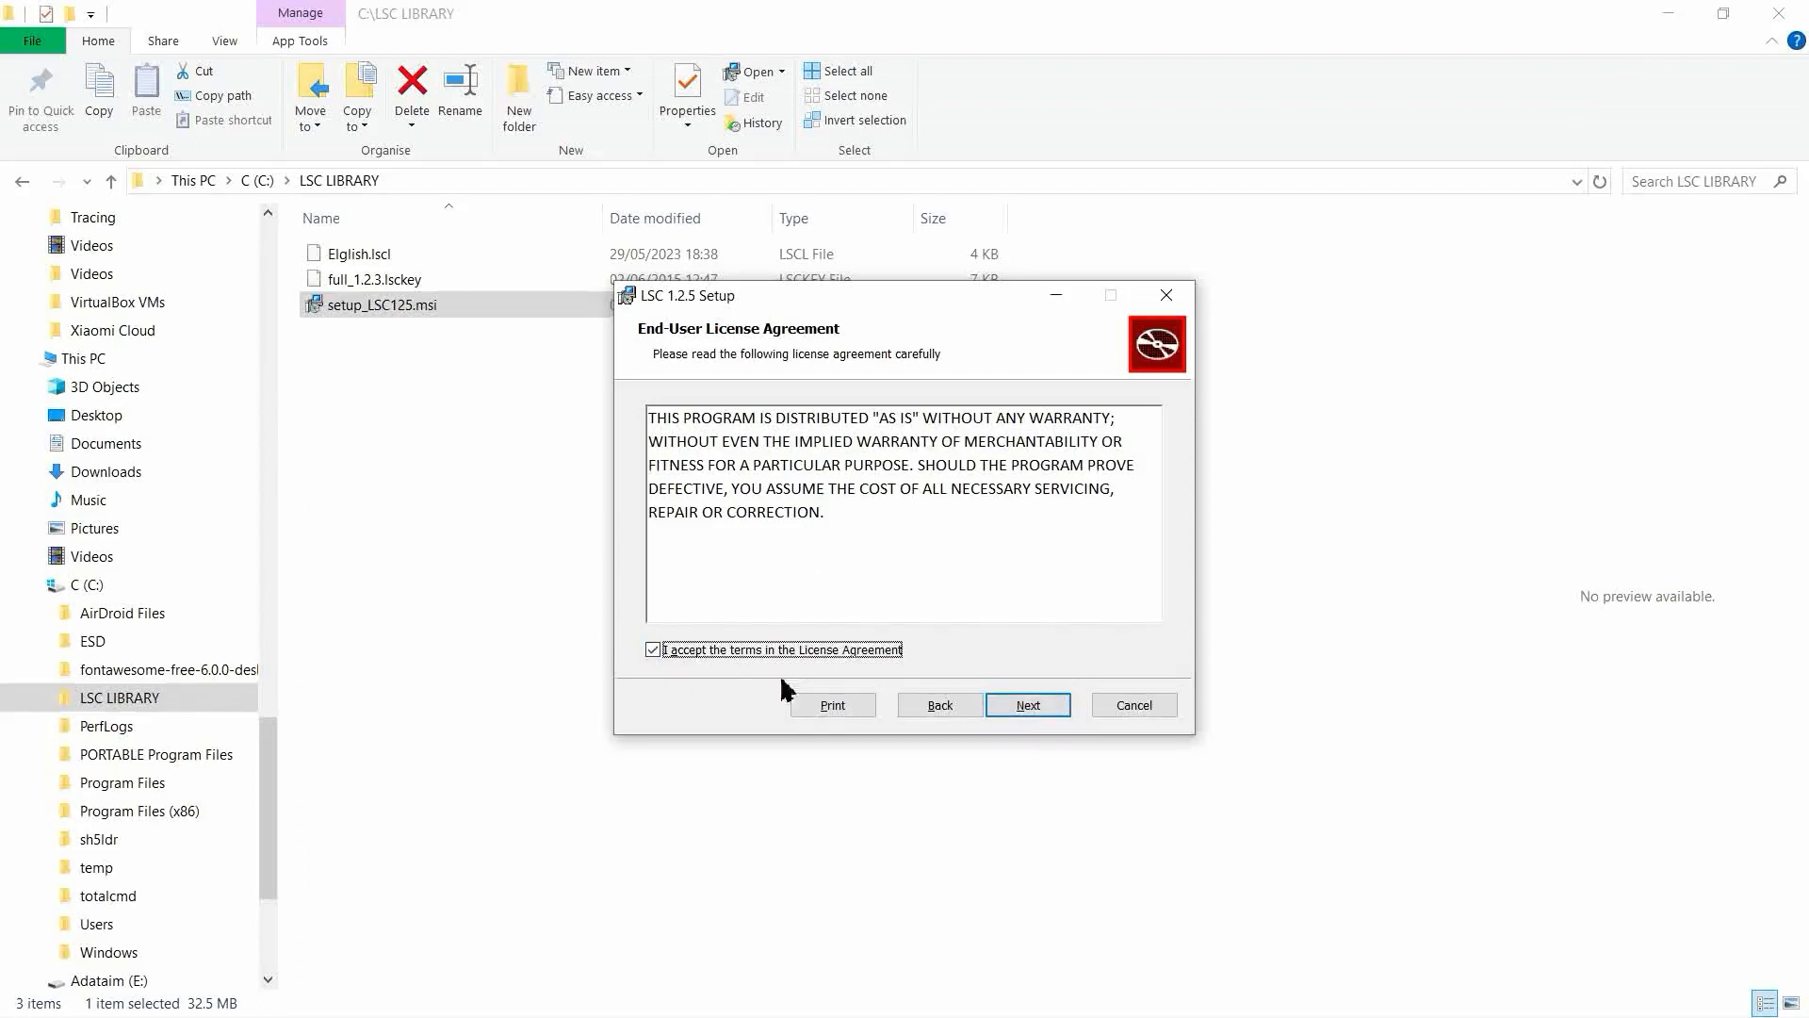
click(1043, 712)
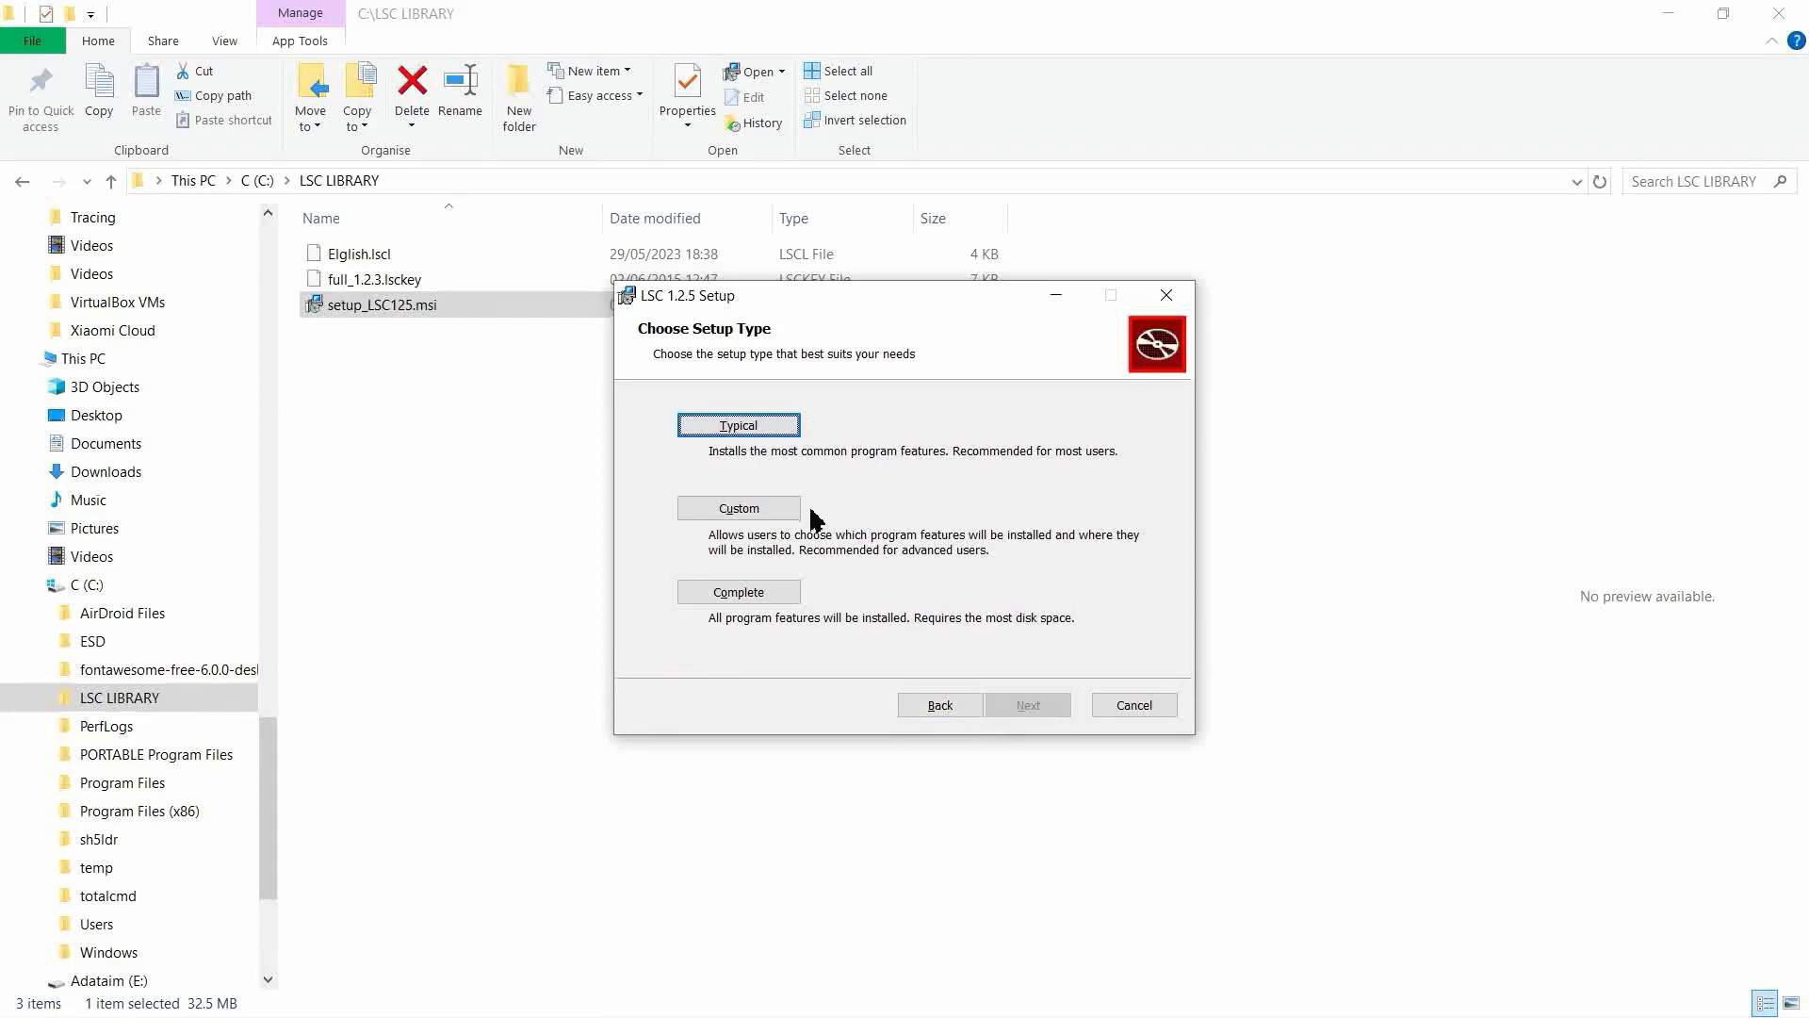
click(735, 593)
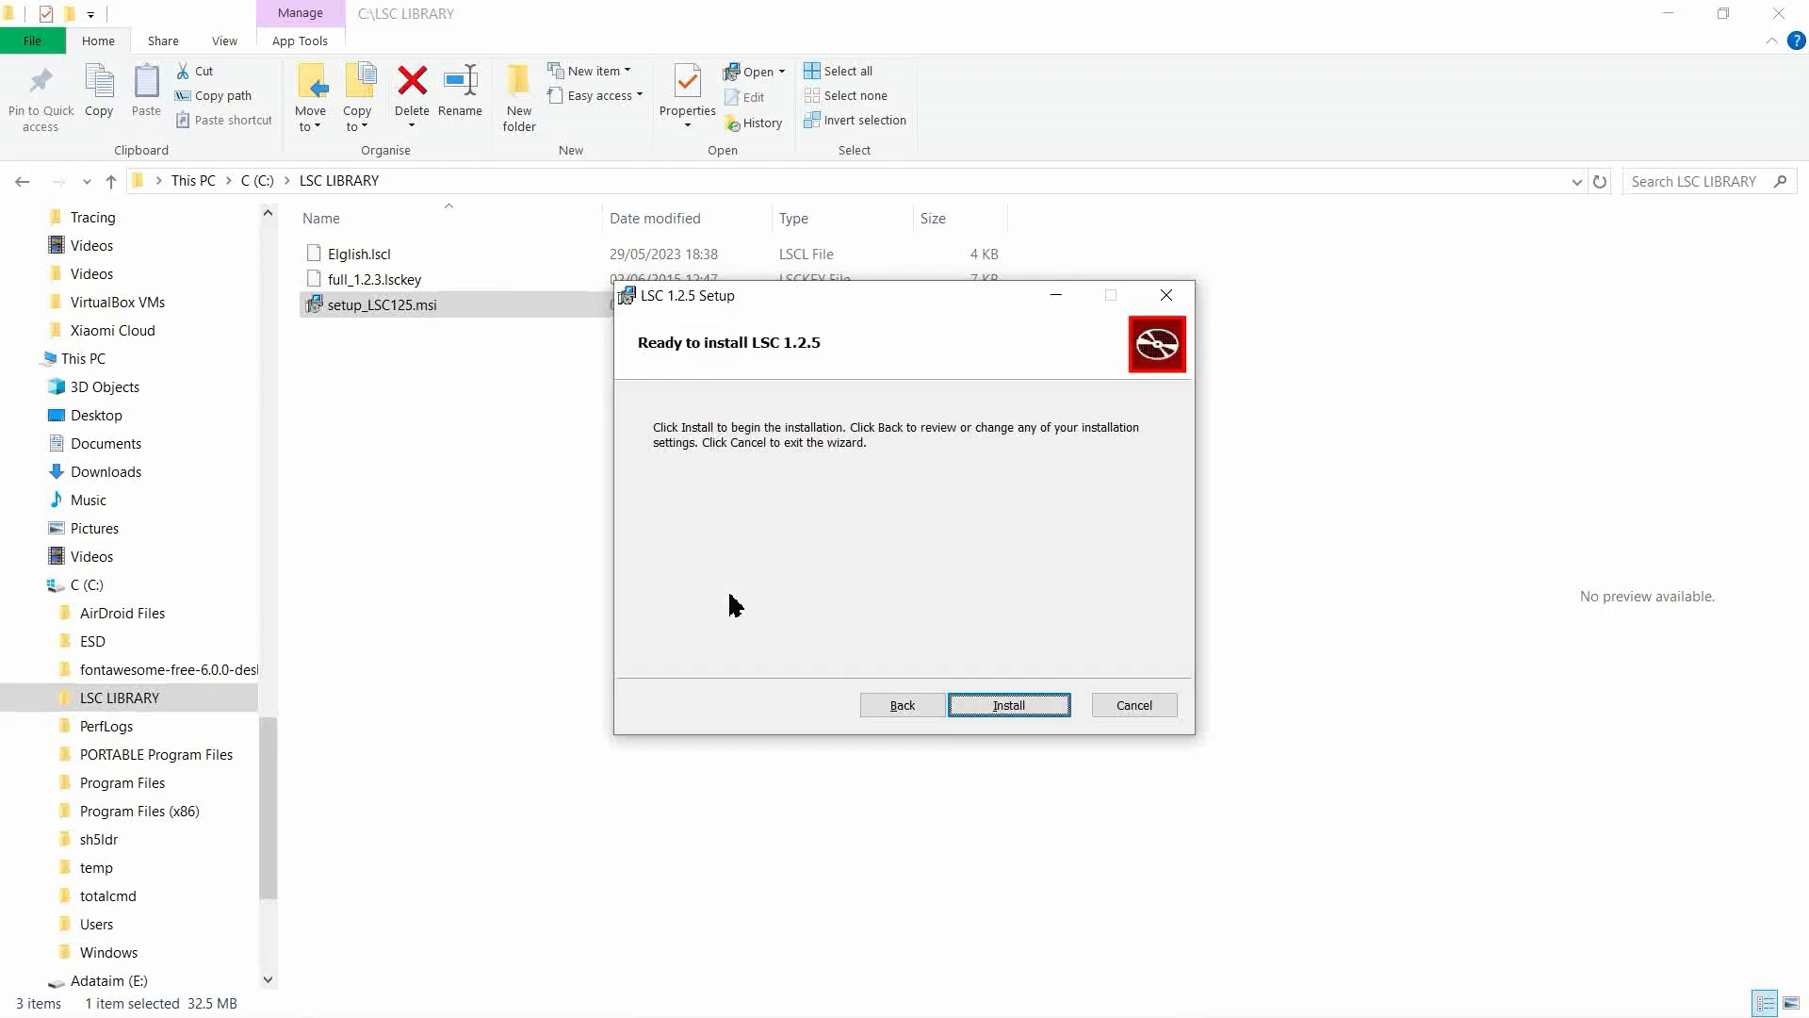
click(985, 709)
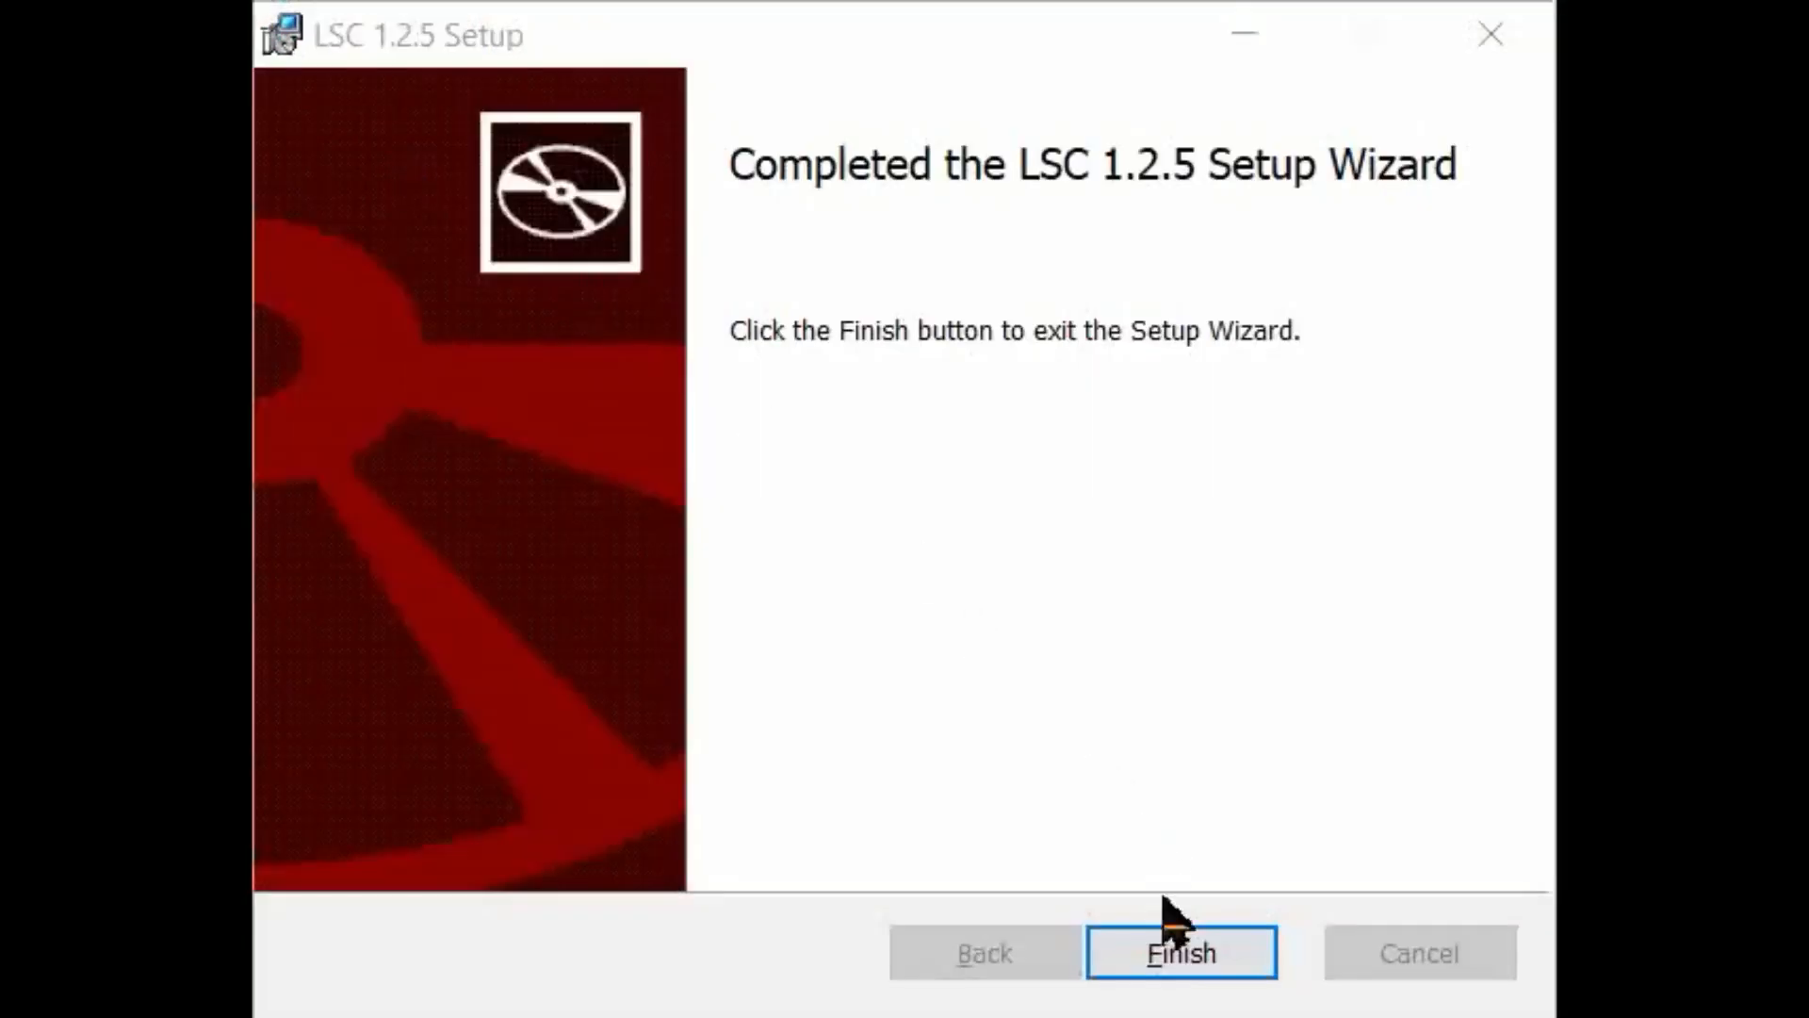
click(1173, 971)
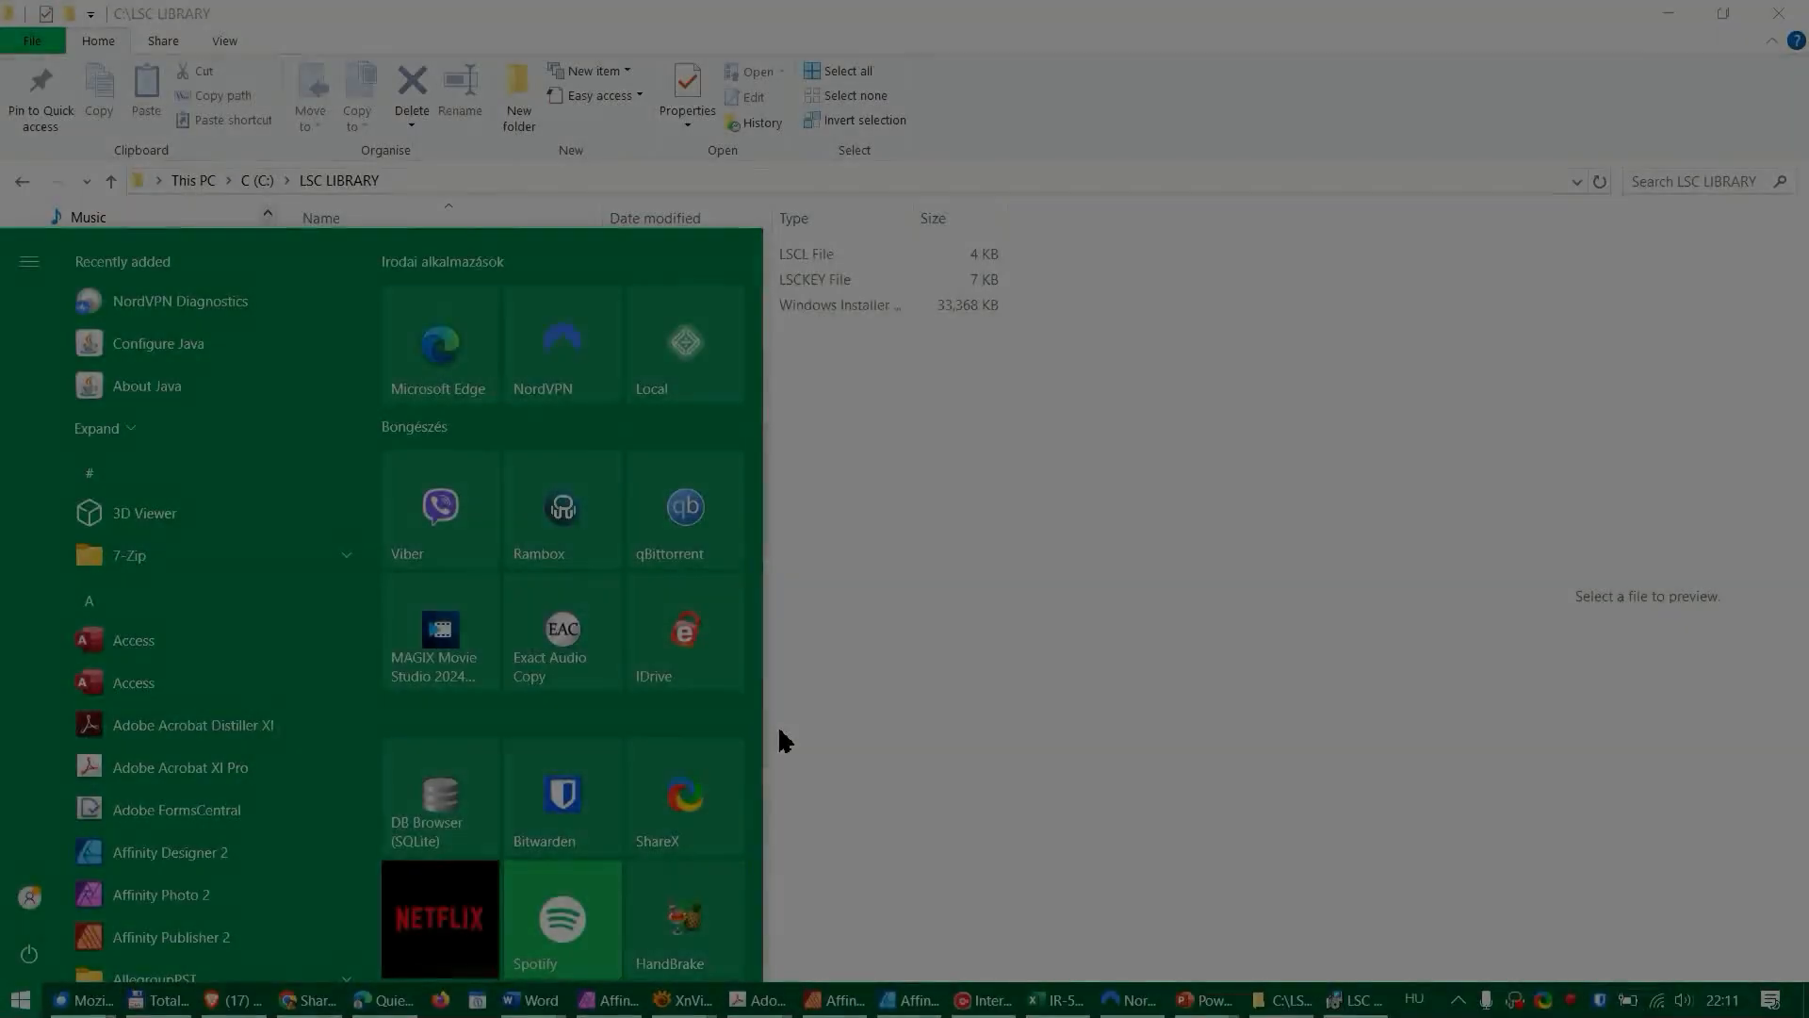
Start LSC Lite 1.2.5 with the access key file full_1.2.3.lsckey and the local database, in a maximized window.
text(lsc)
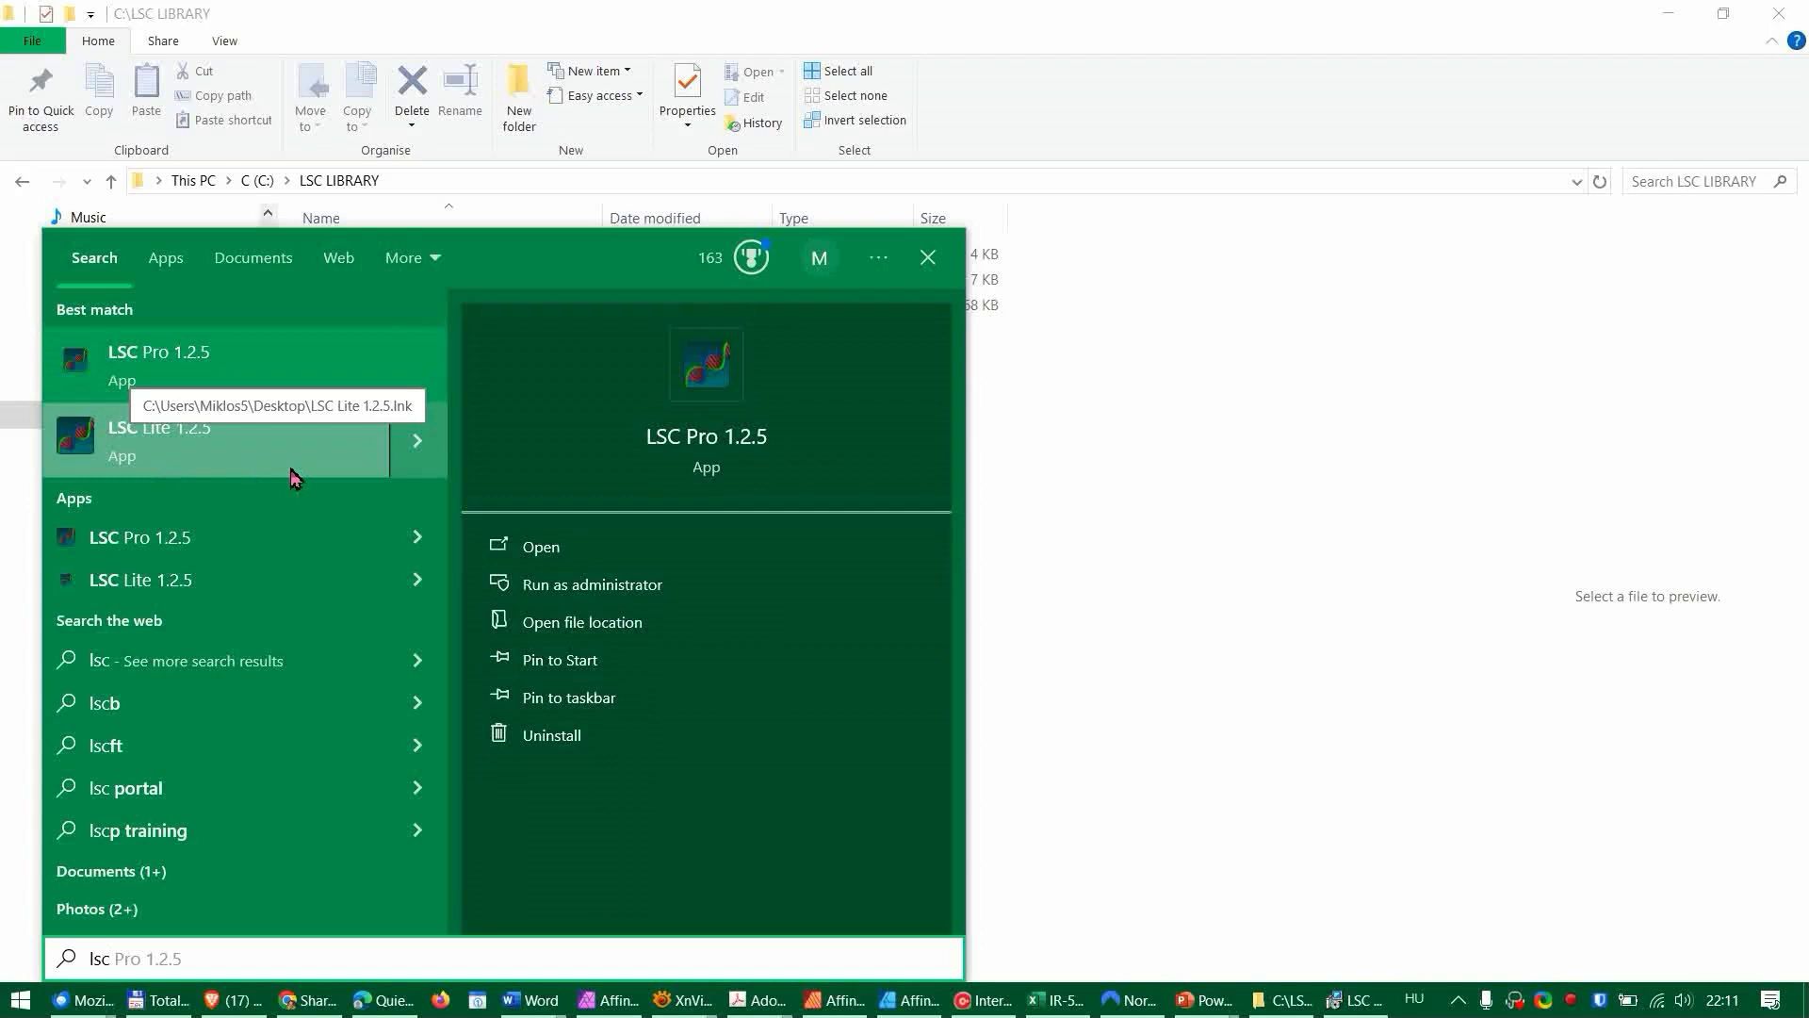
click(137, 466)
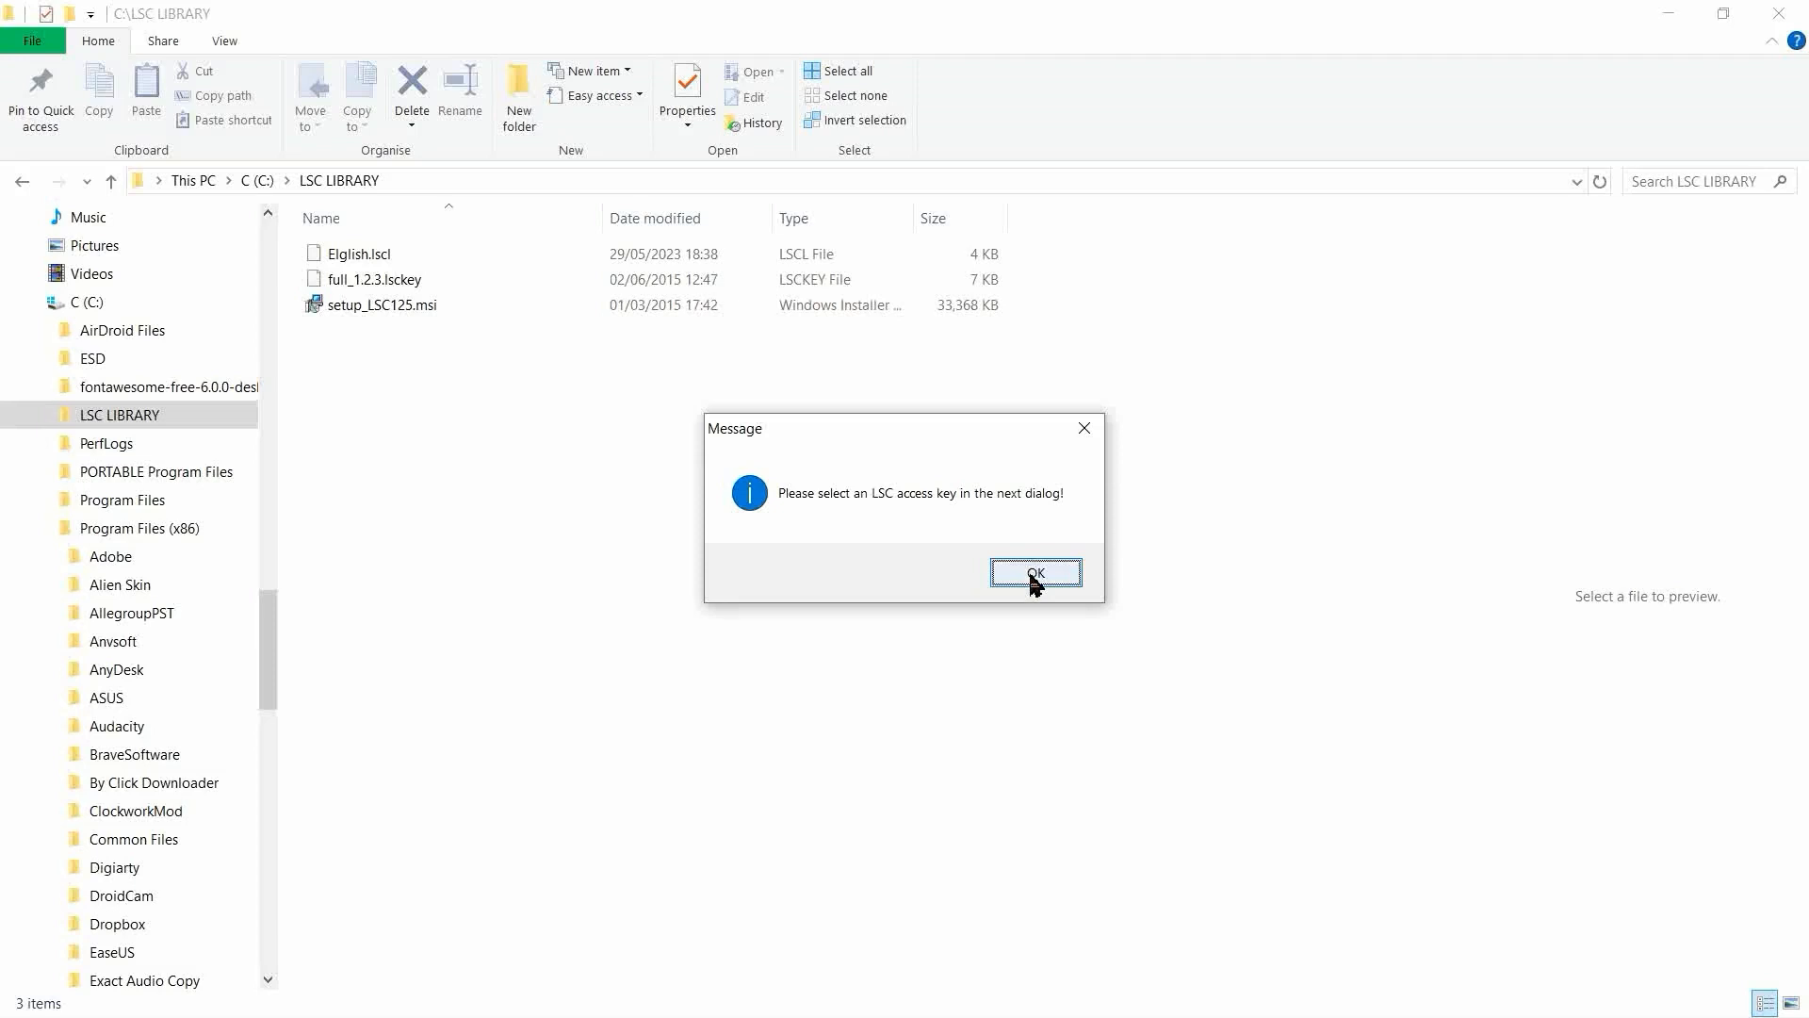
click(1036, 579)
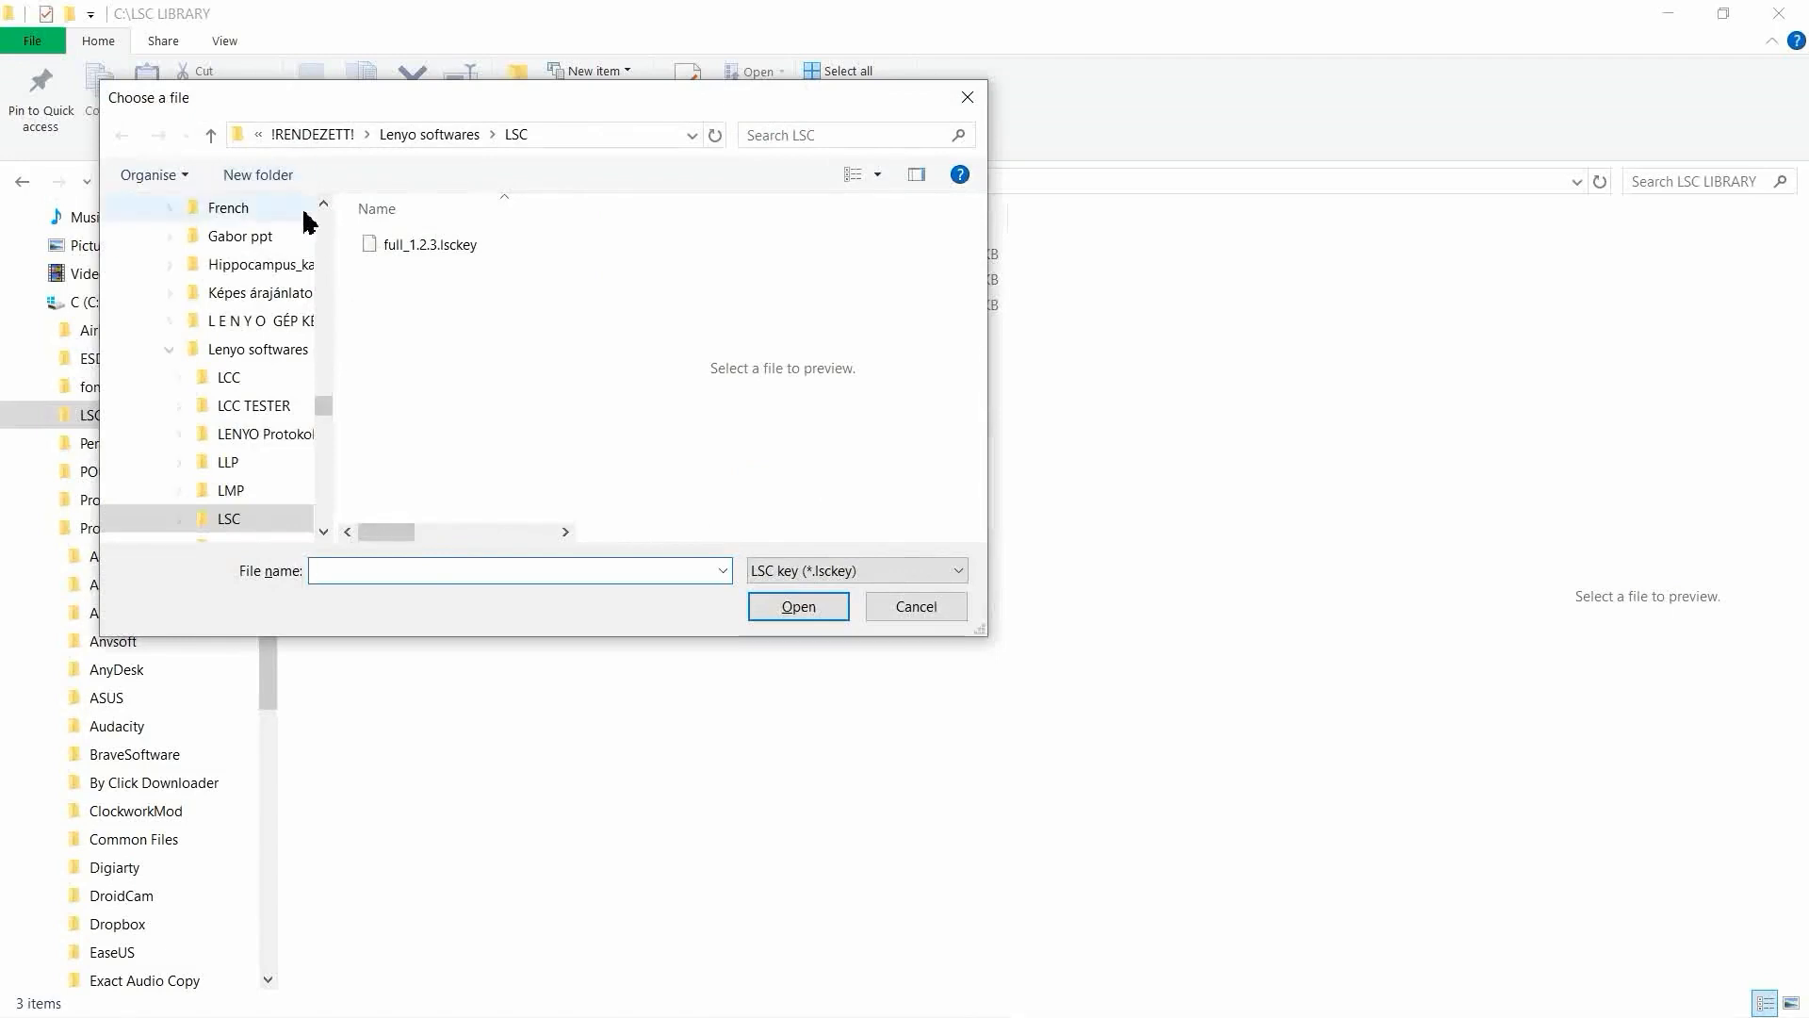
double_click(442, 249)
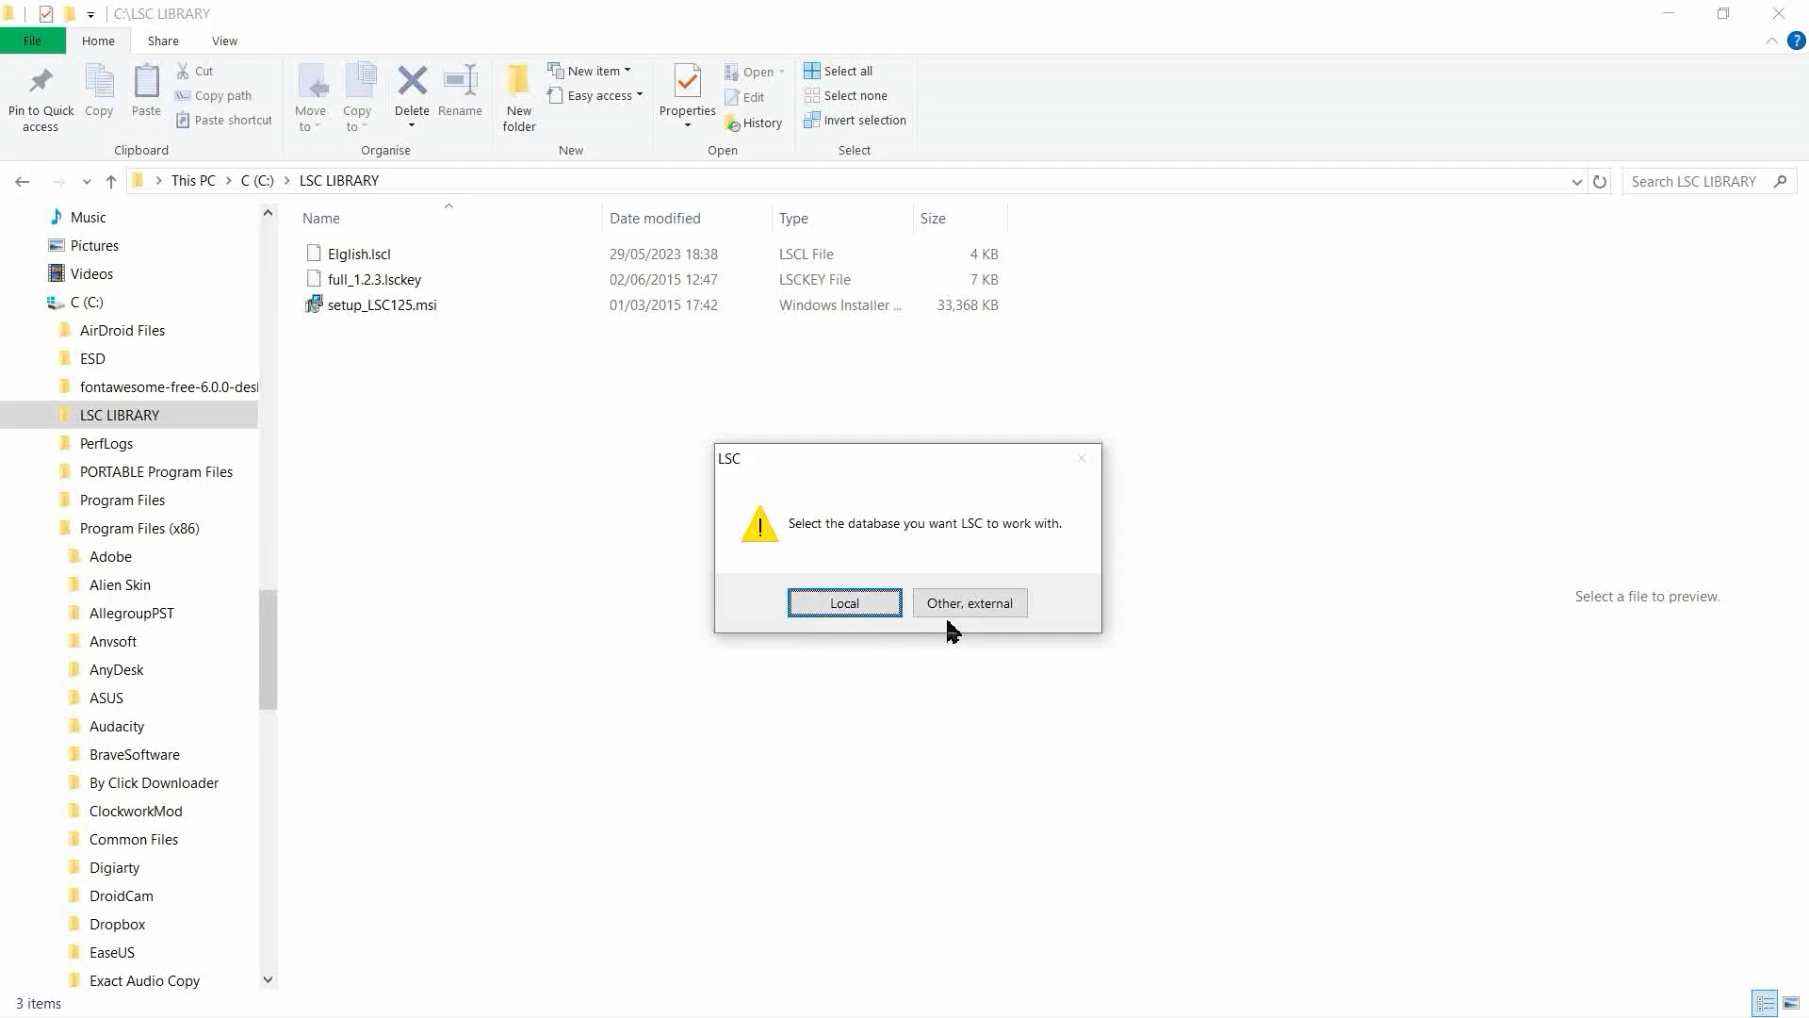
click(822, 614)
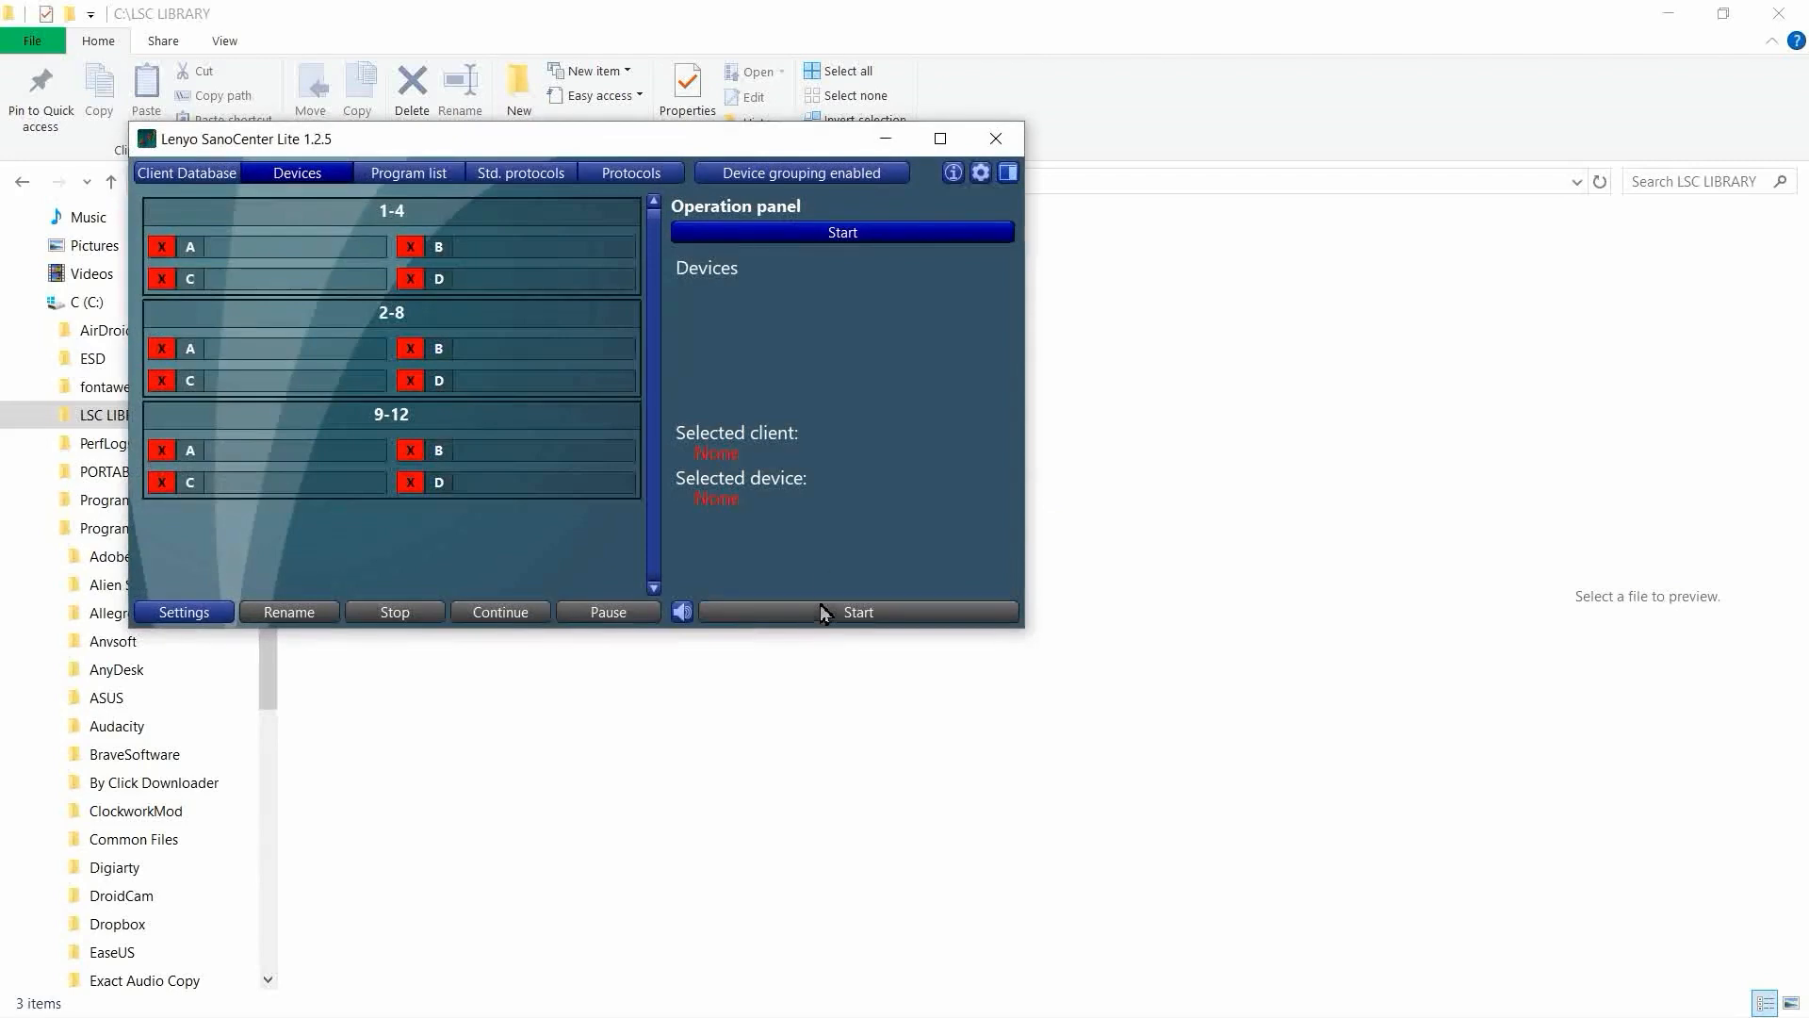
click(939, 138)
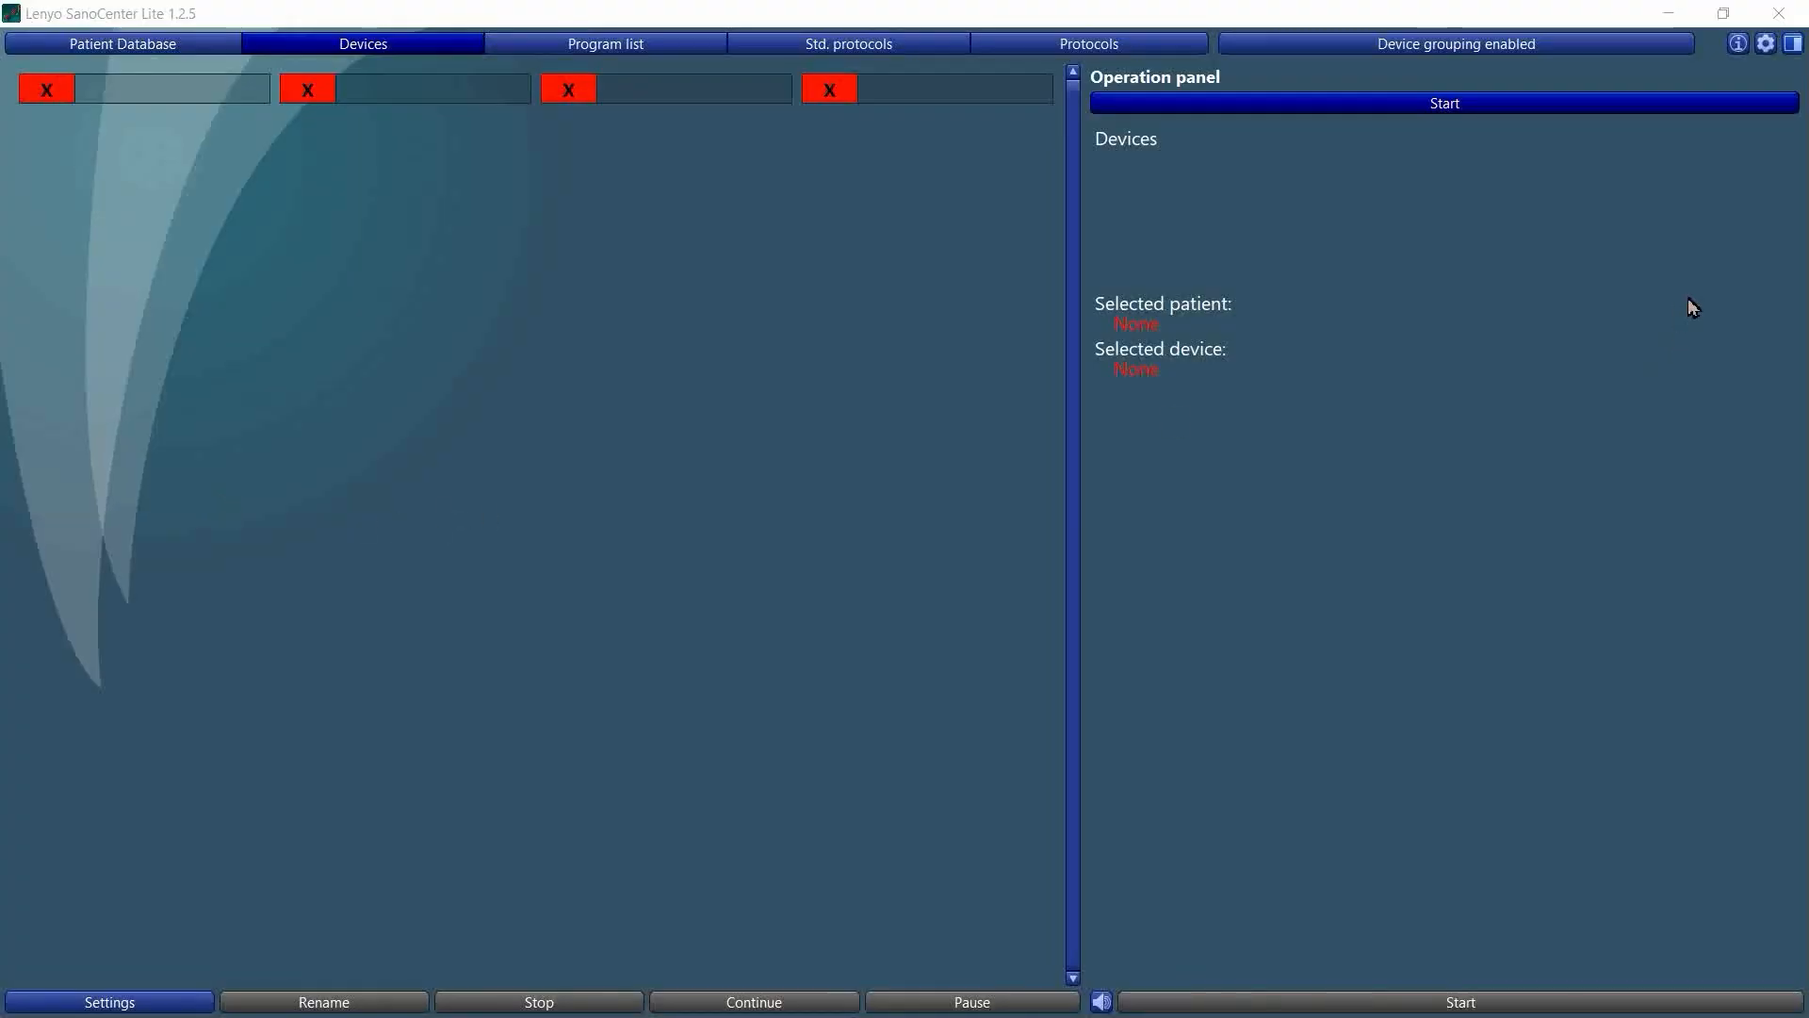
Set the program's interface language to Magyar.
click(1765, 44)
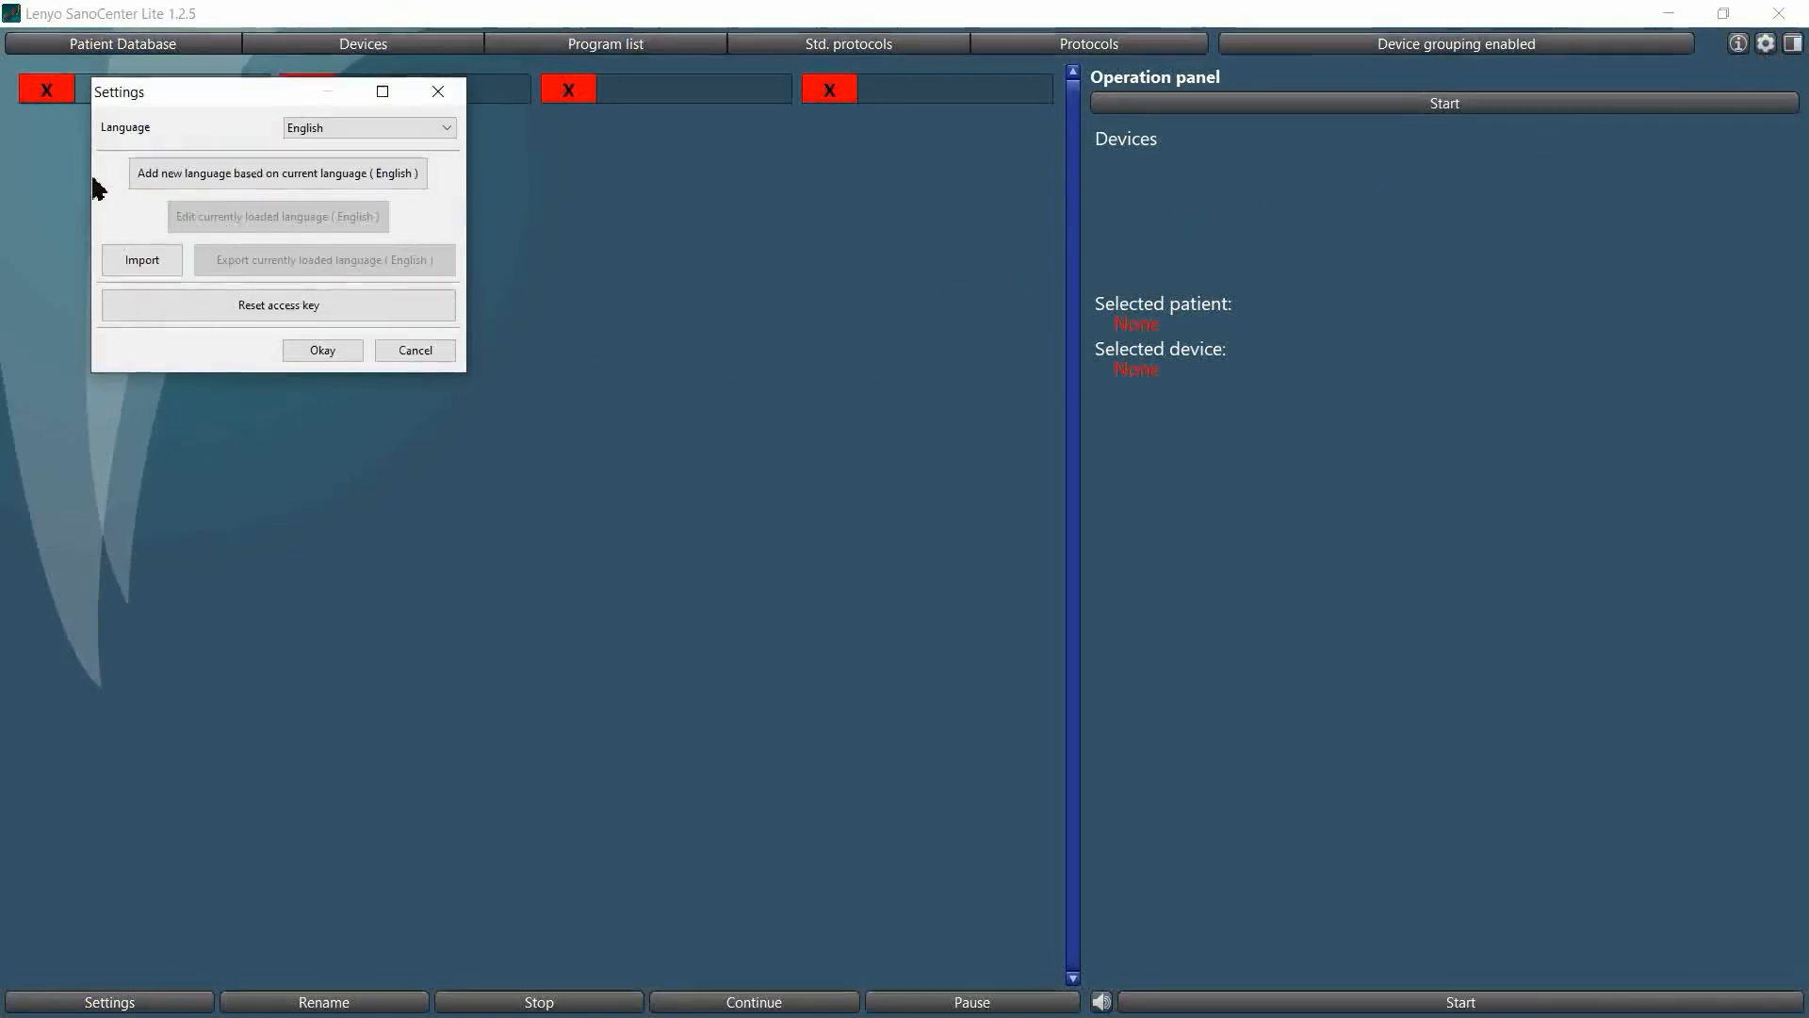
click(448, 134)
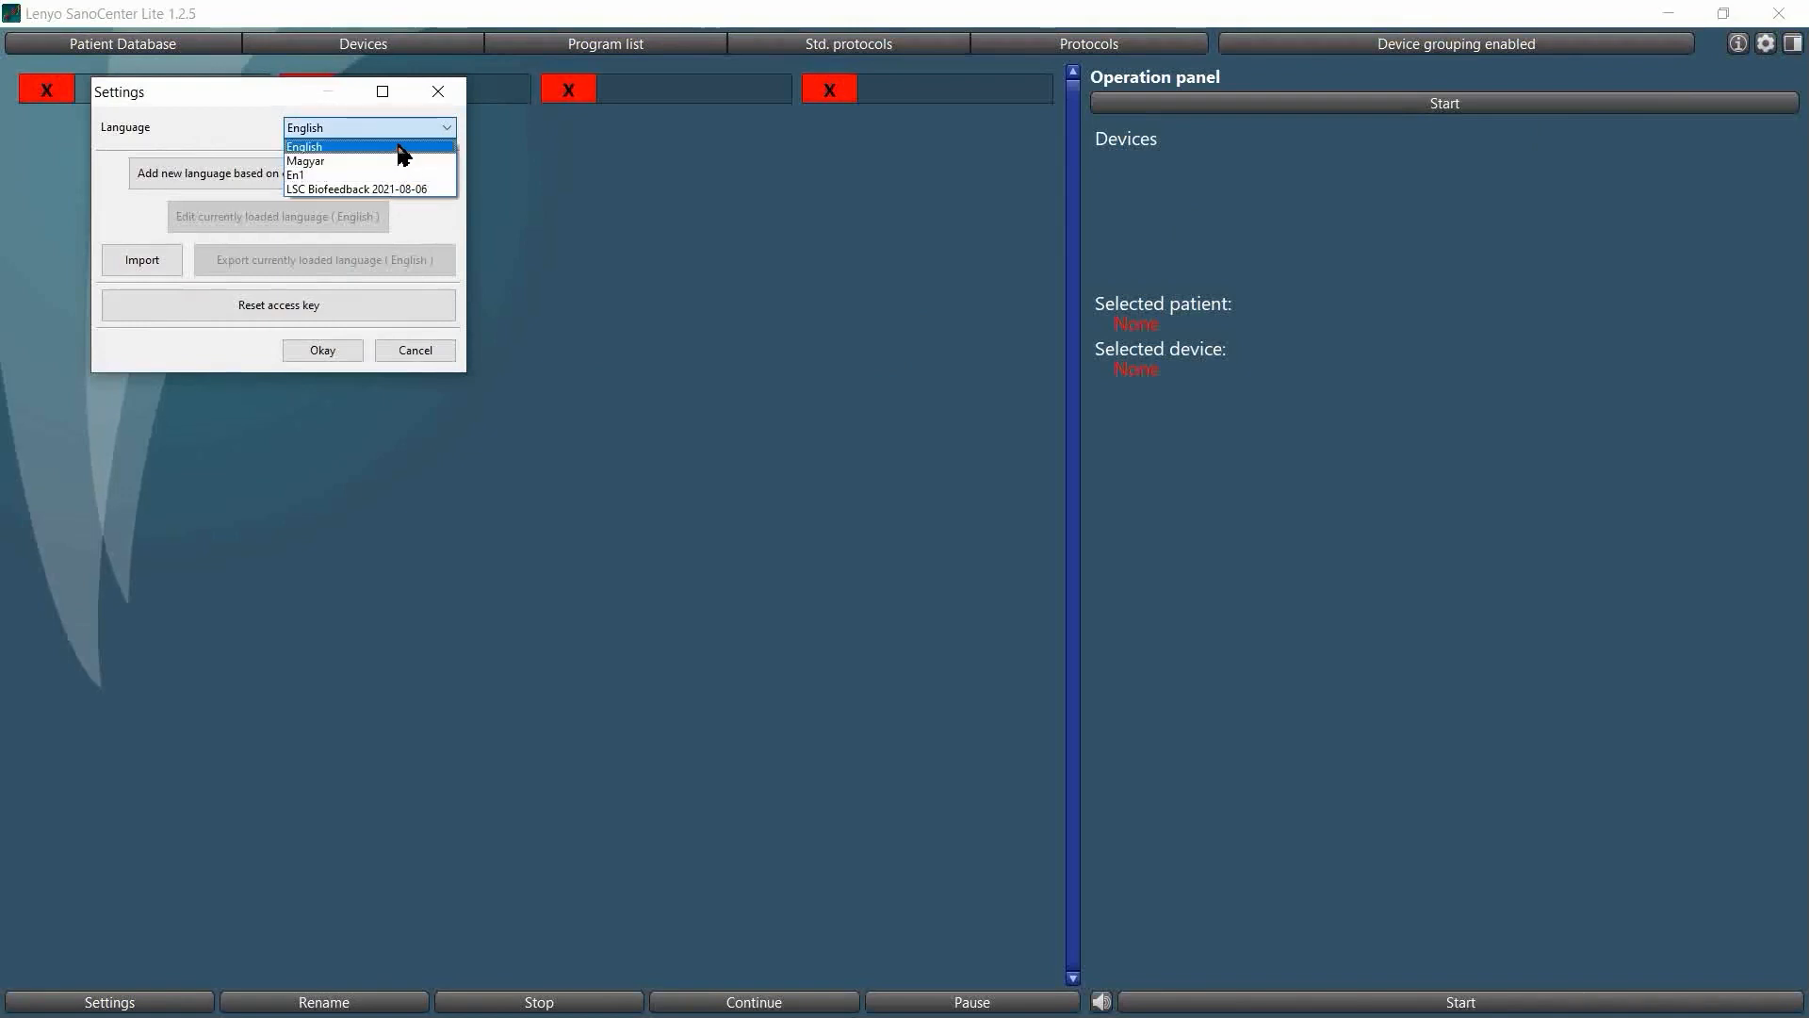
click(322, 162)
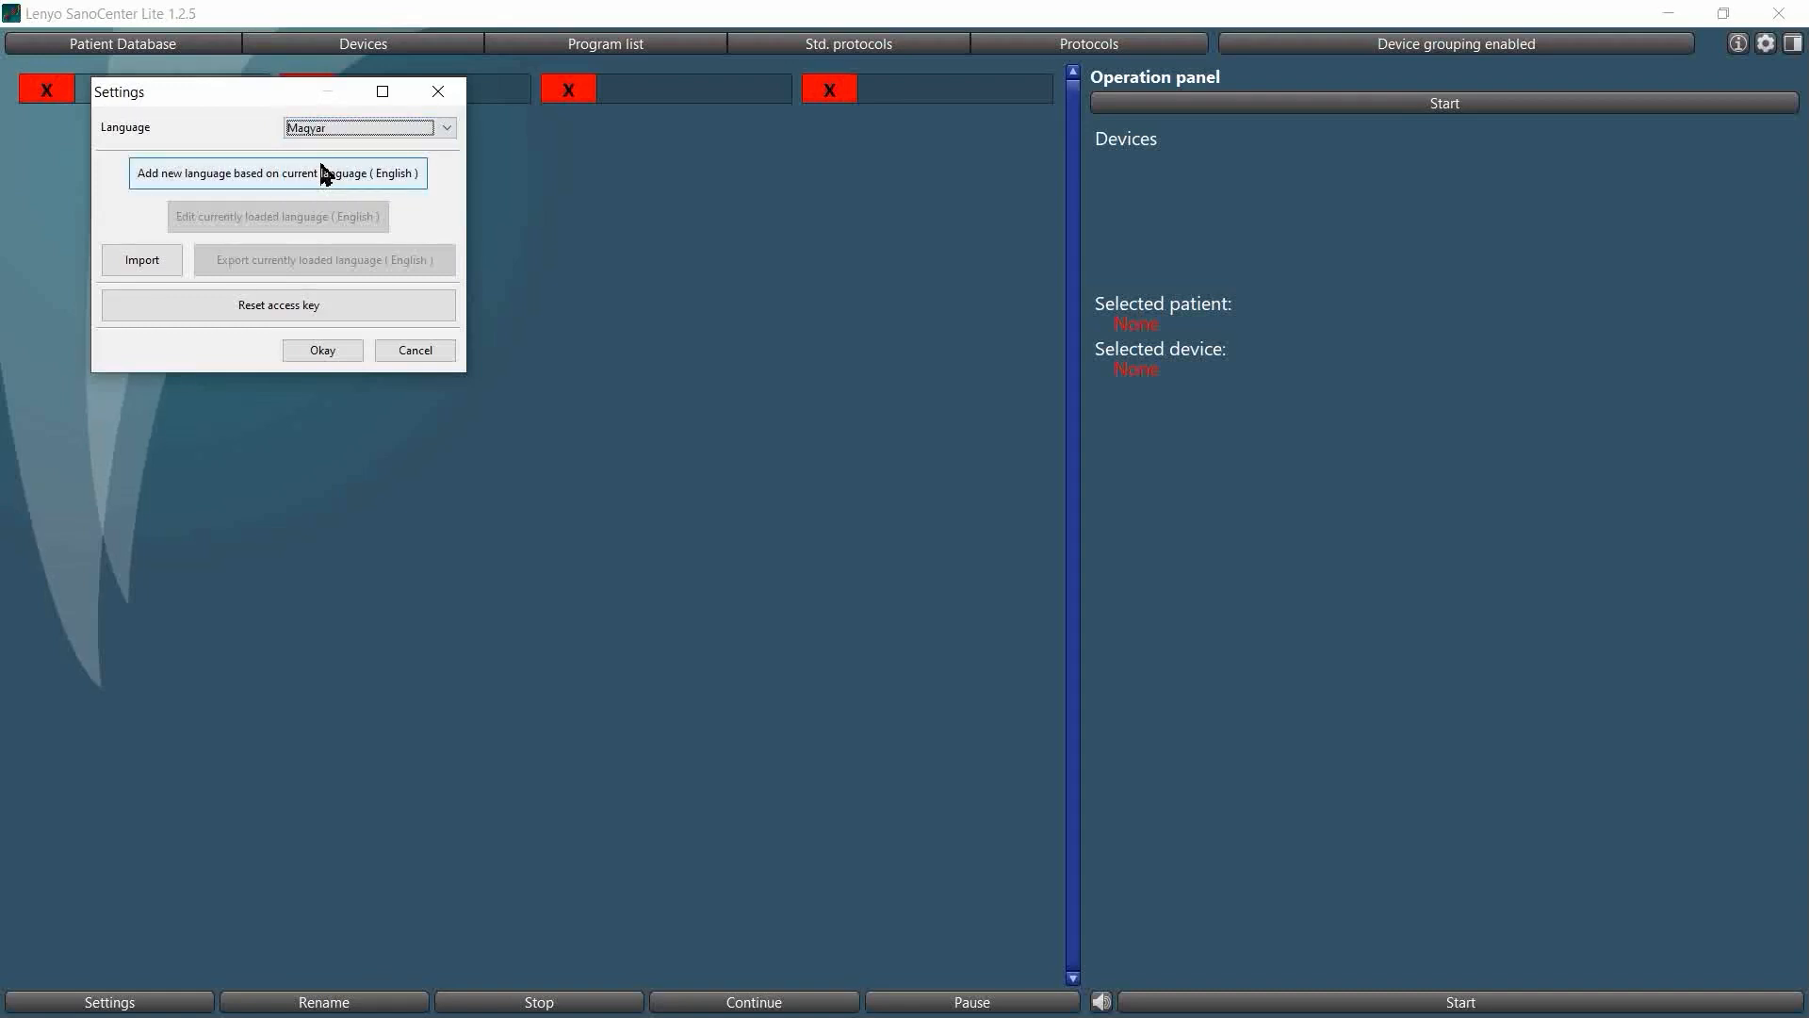
click(316, 356)
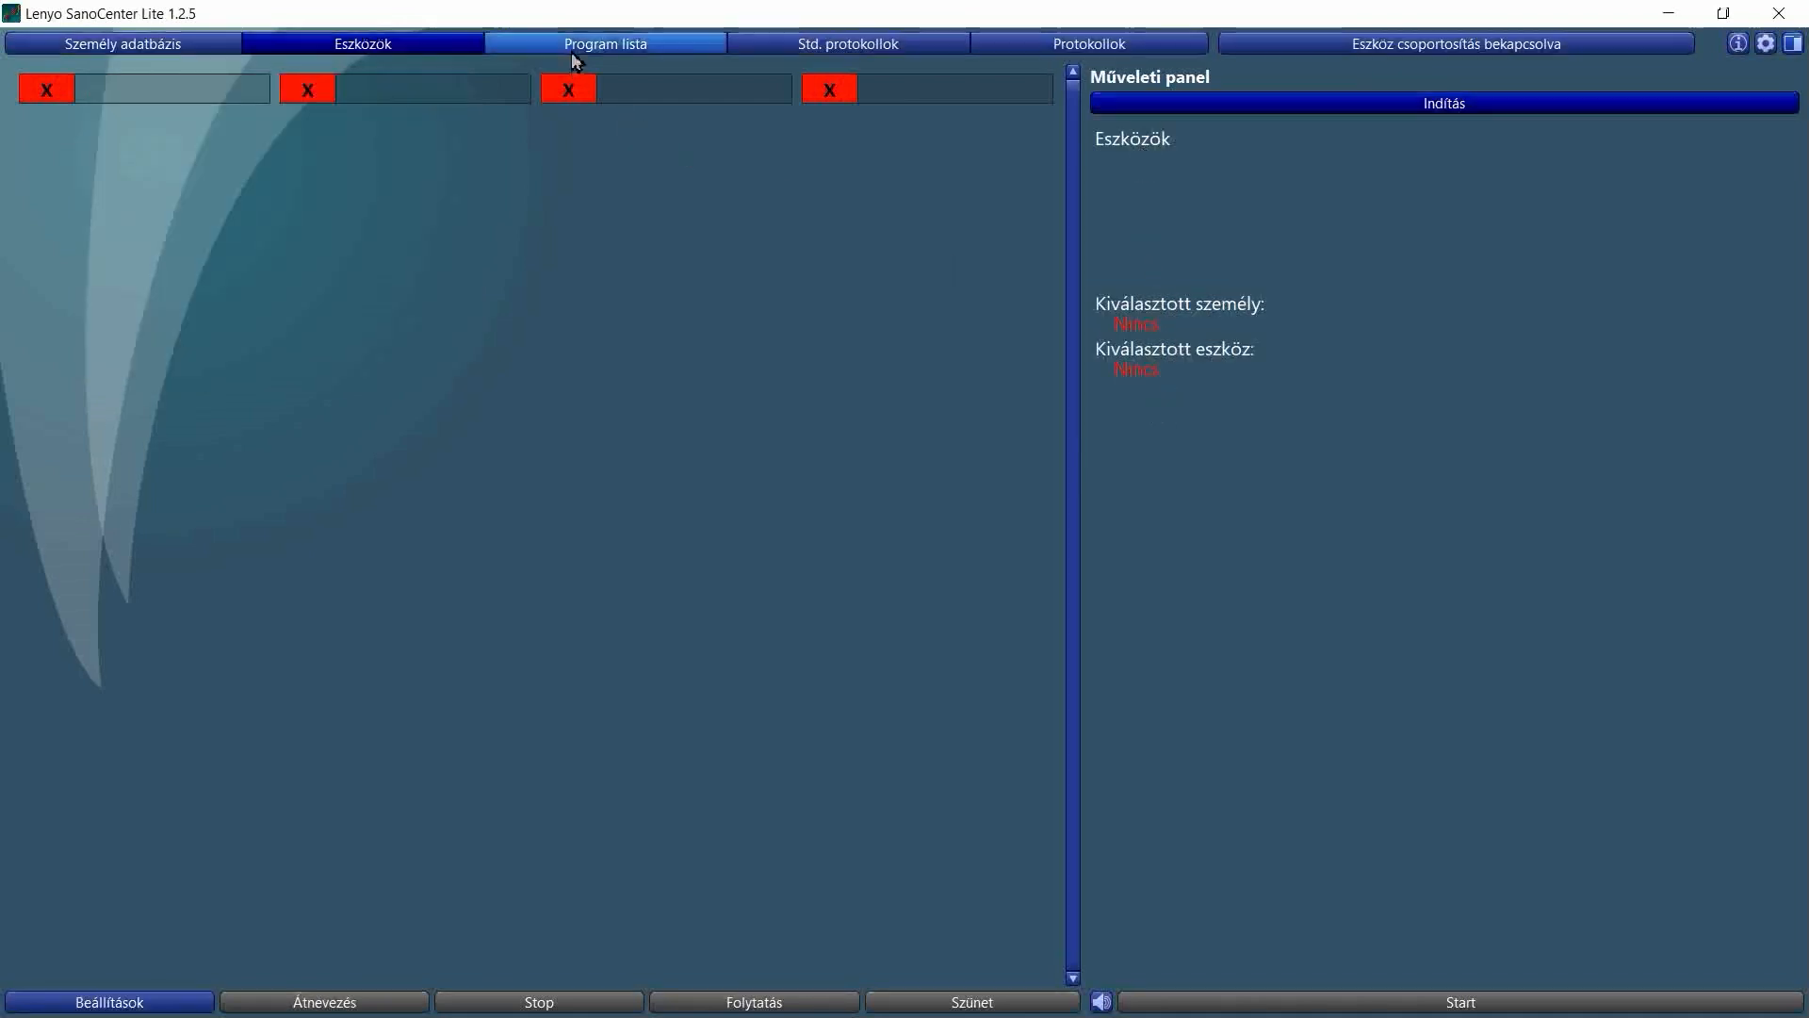
Switch the interface language from Magyar back to English.
click(1765, 44)
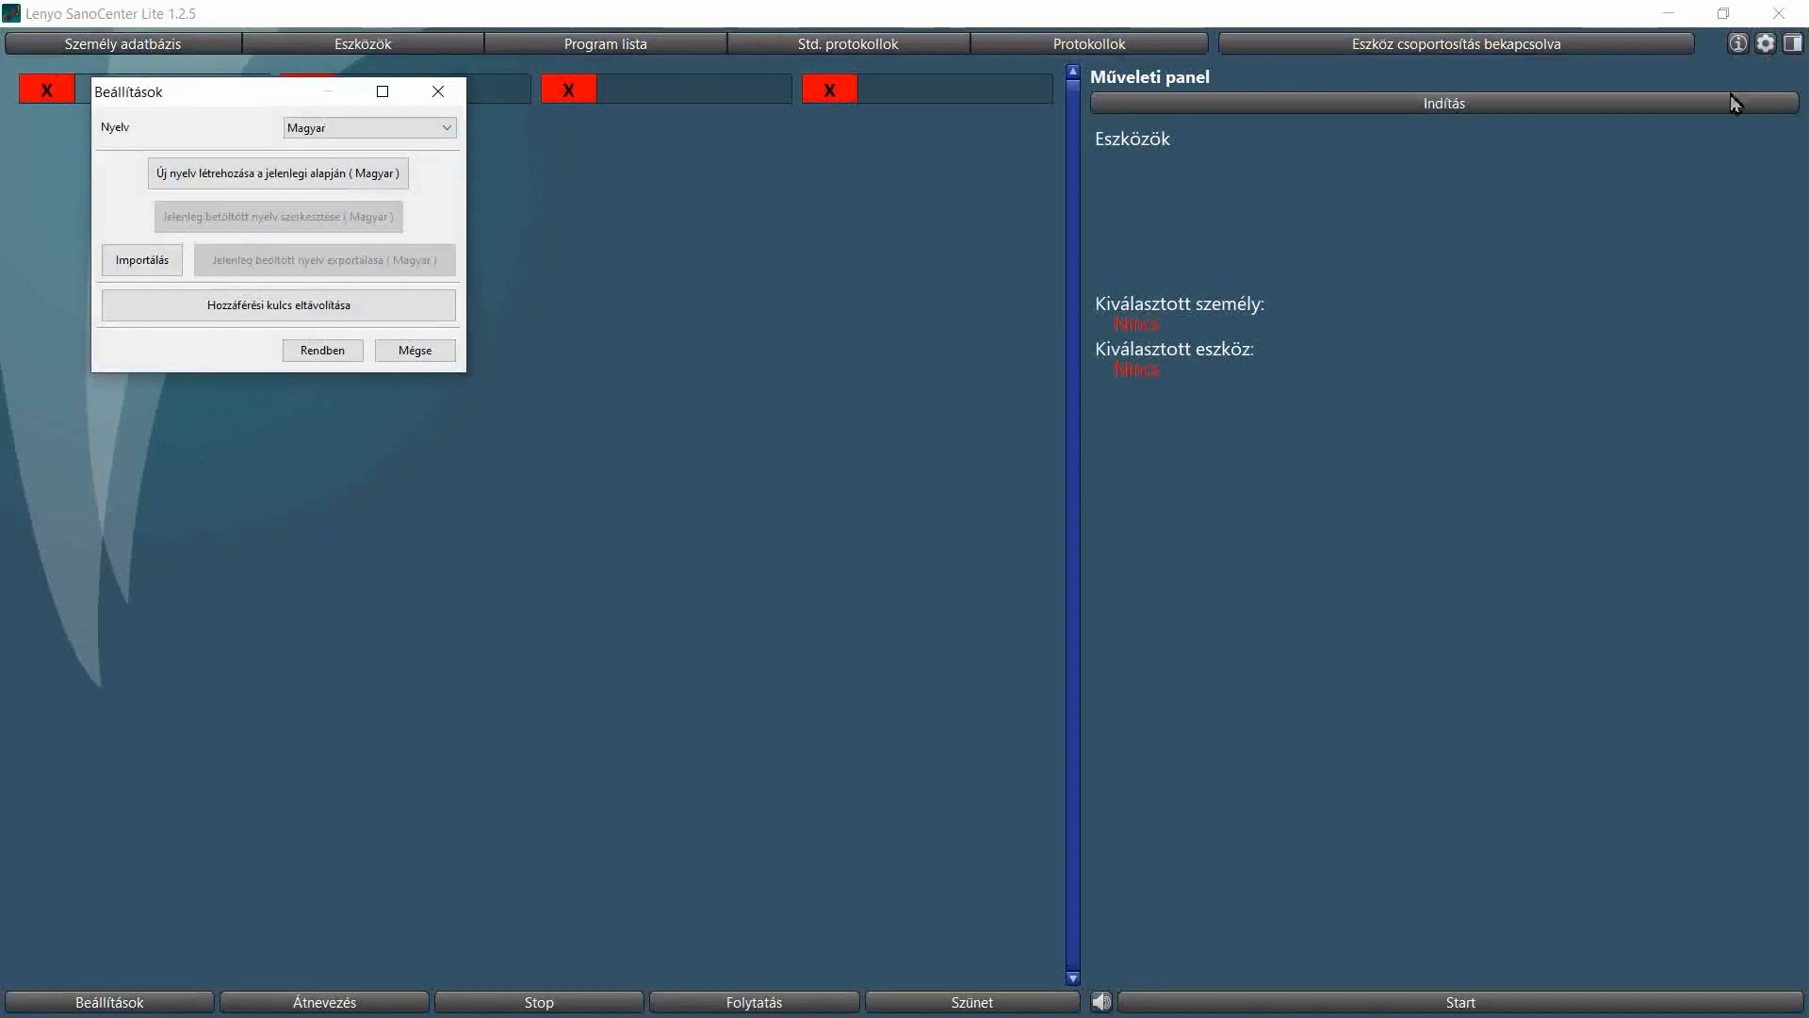
click(445, 128)
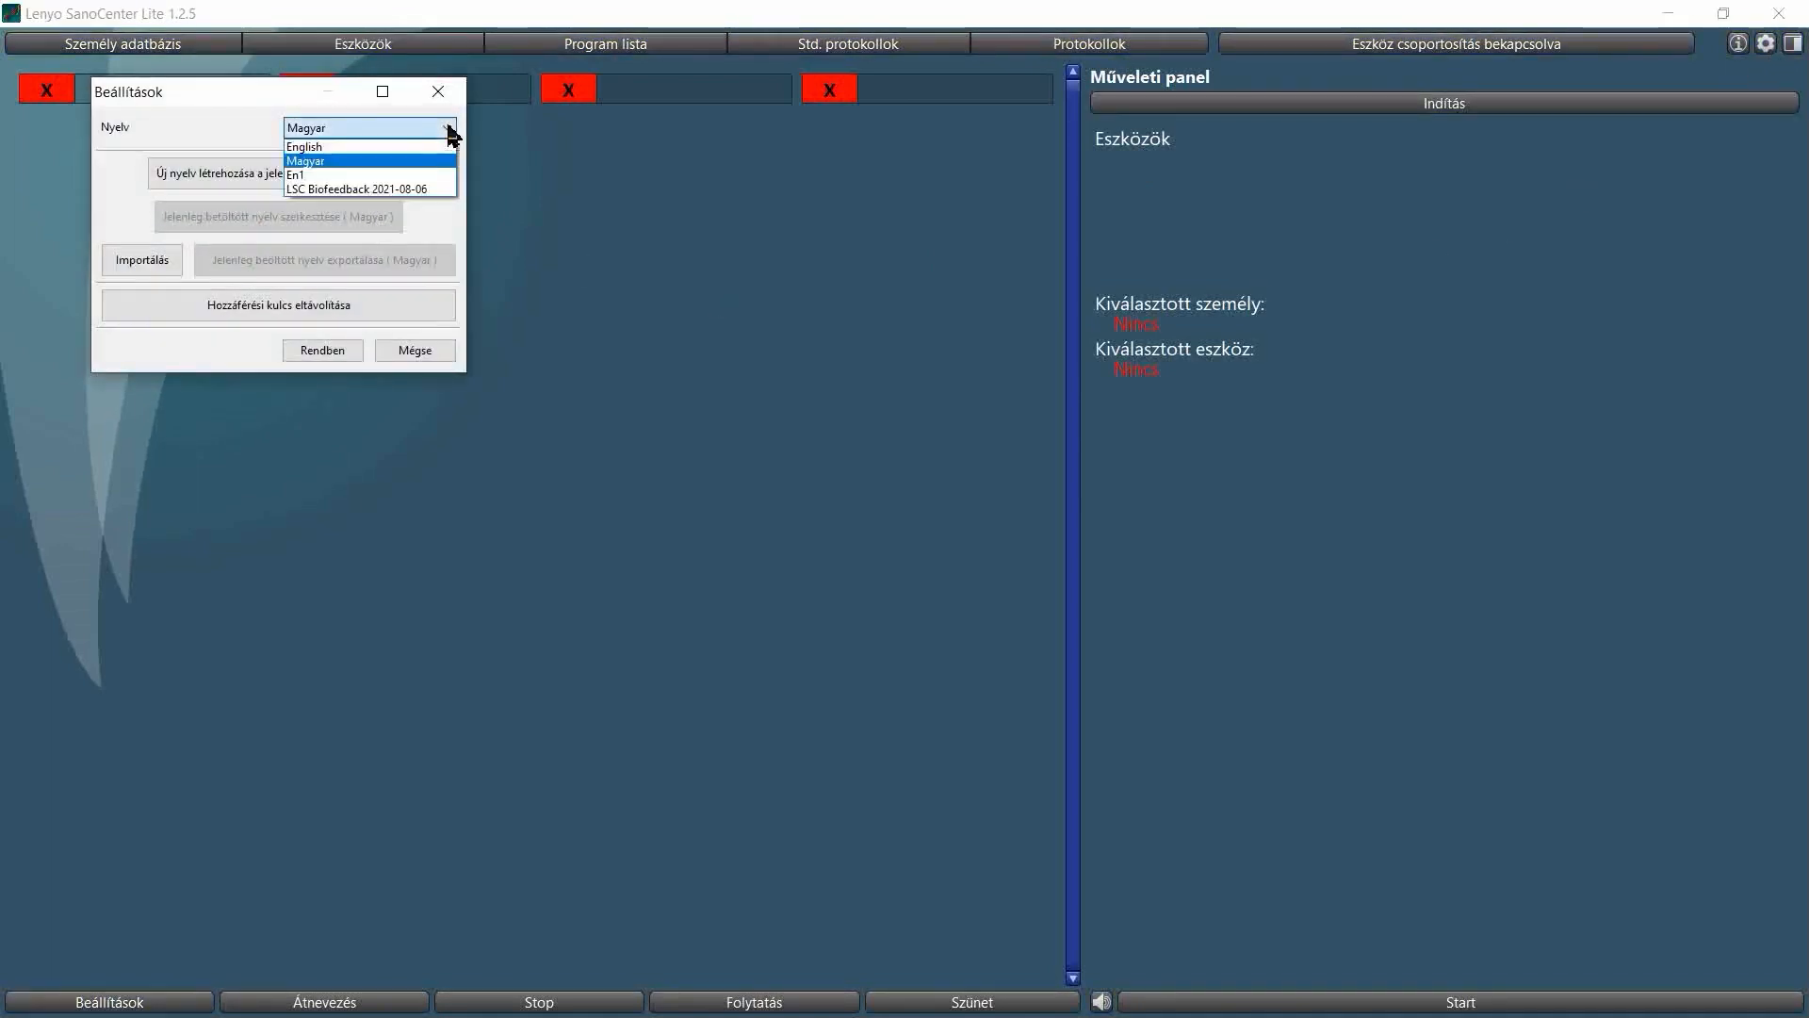
click(382, 148)
click(328, 353)
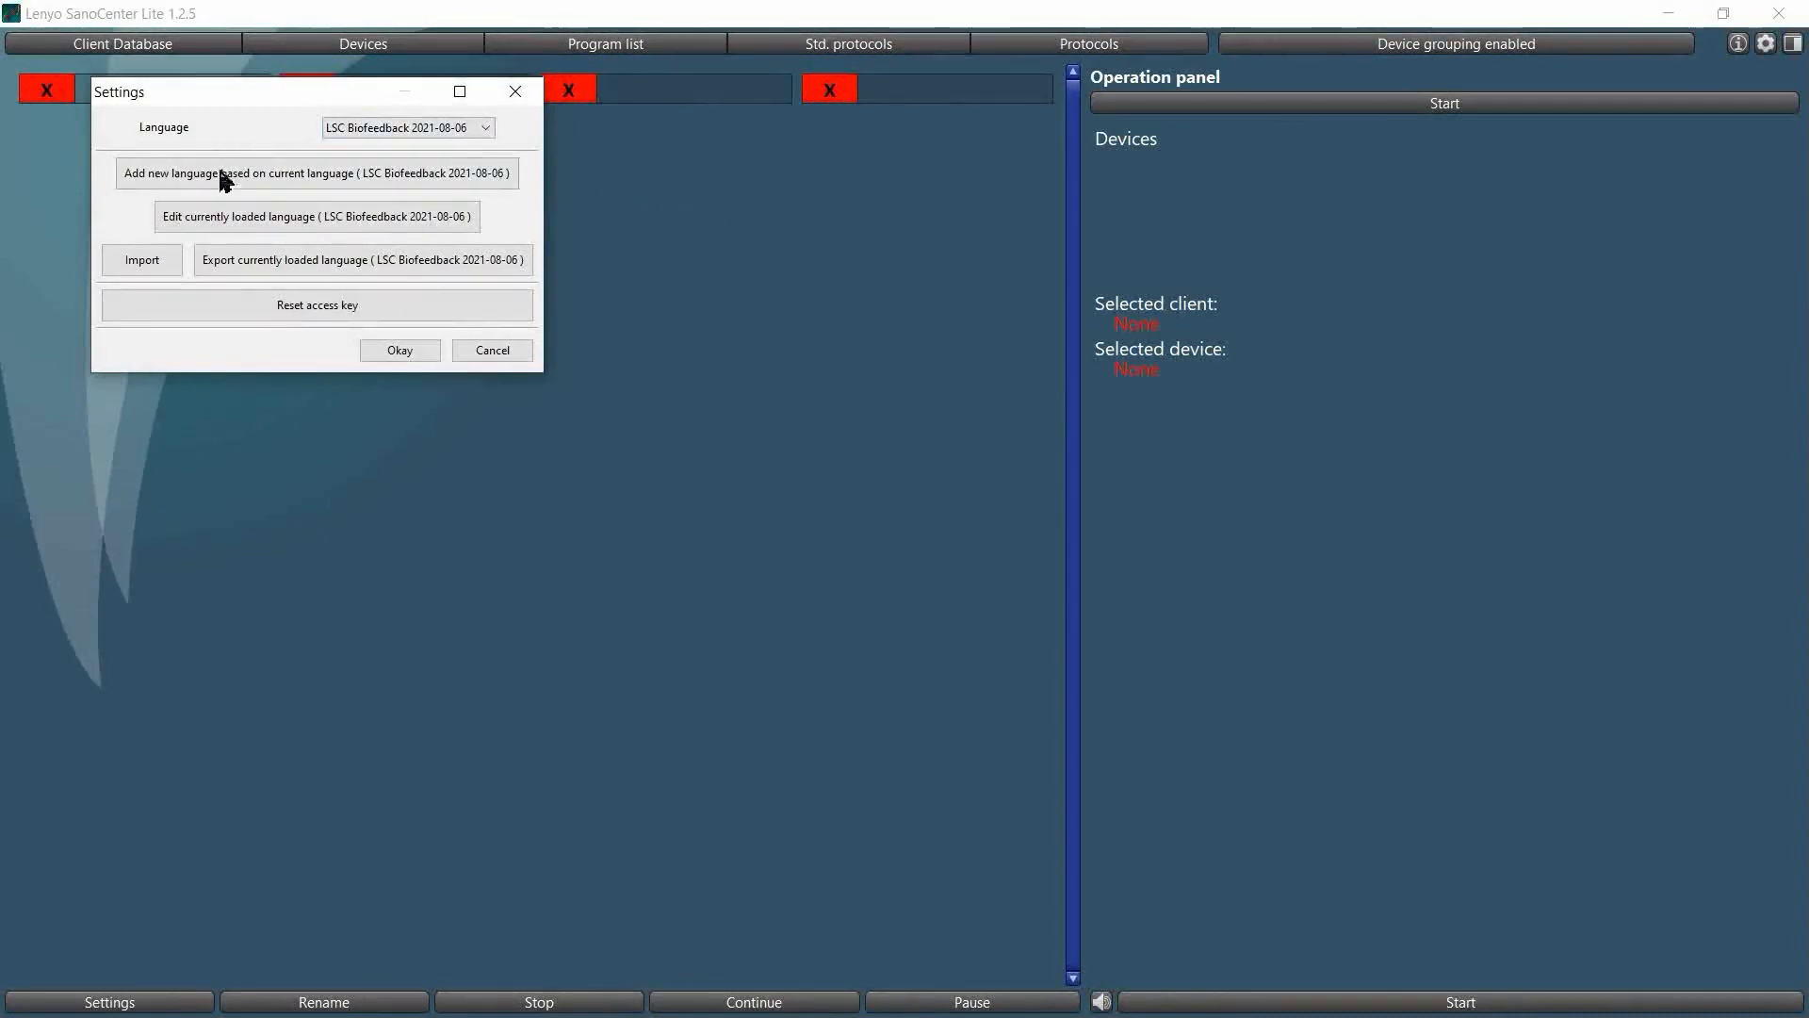
Examine the dialog for adding a new language and the interface text editor for LSC Biofeedback 2021-08-06.
click(485, 179)
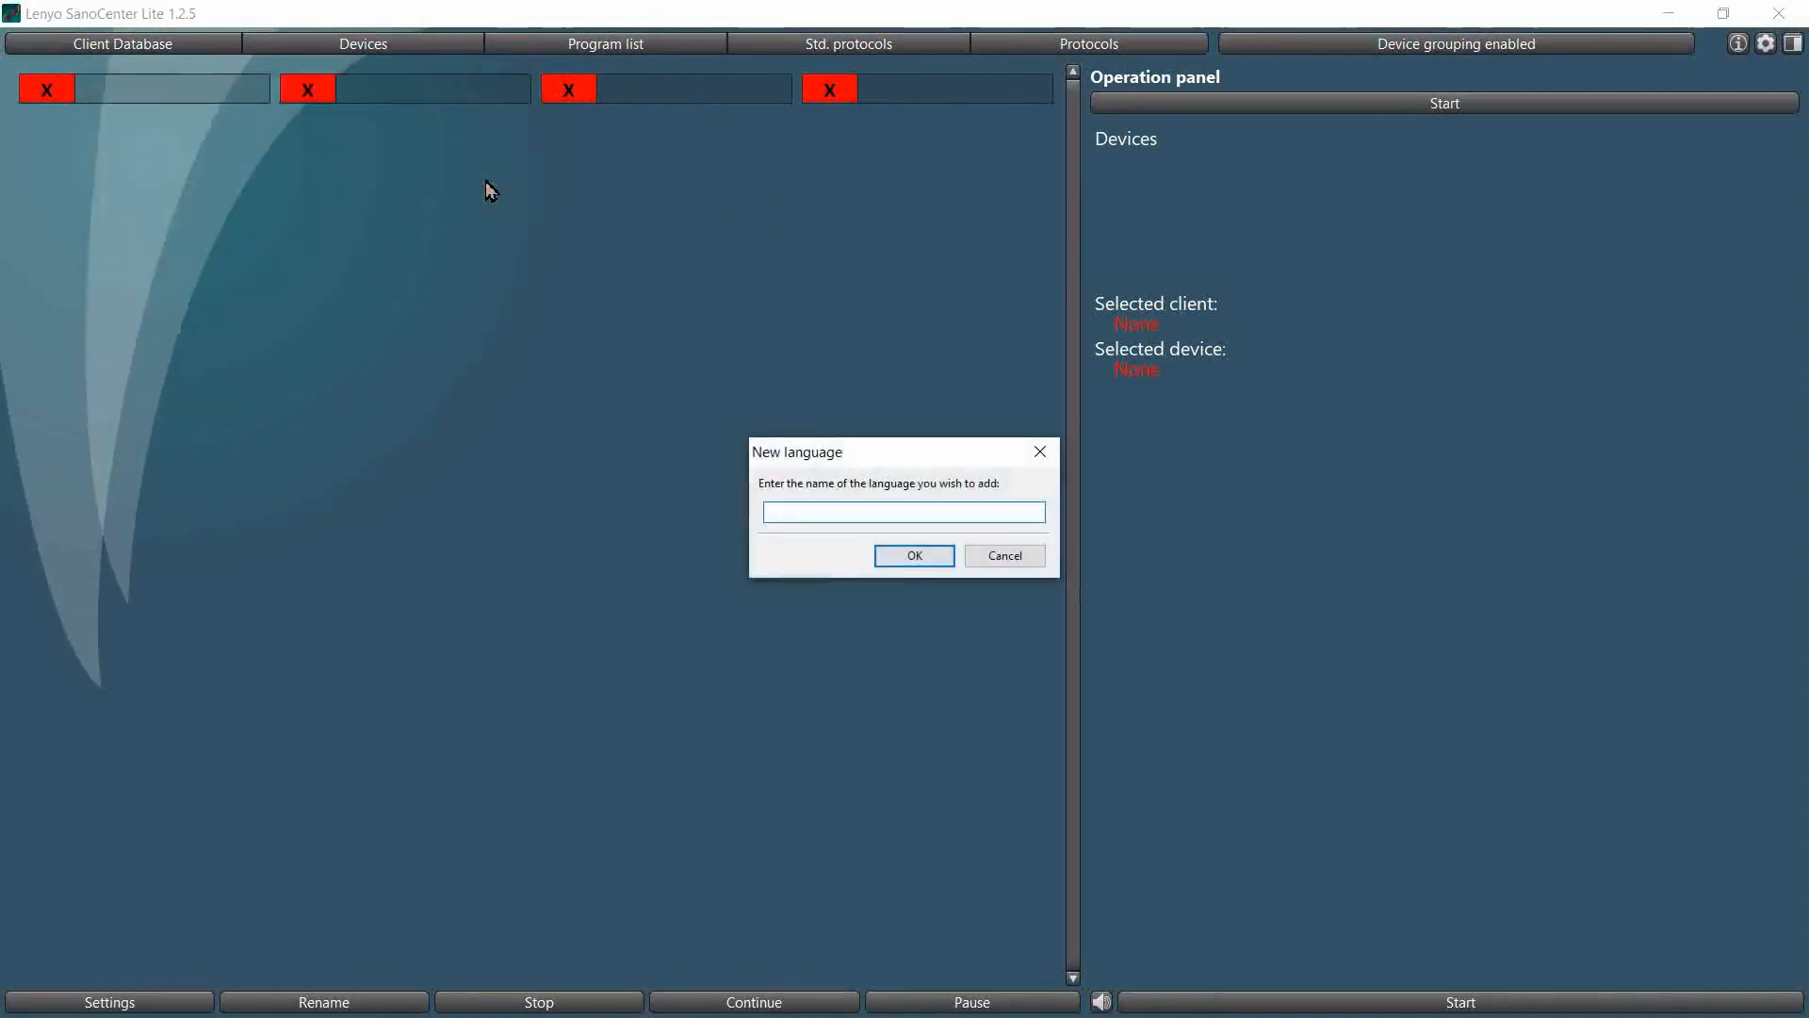
click(1004, 561)
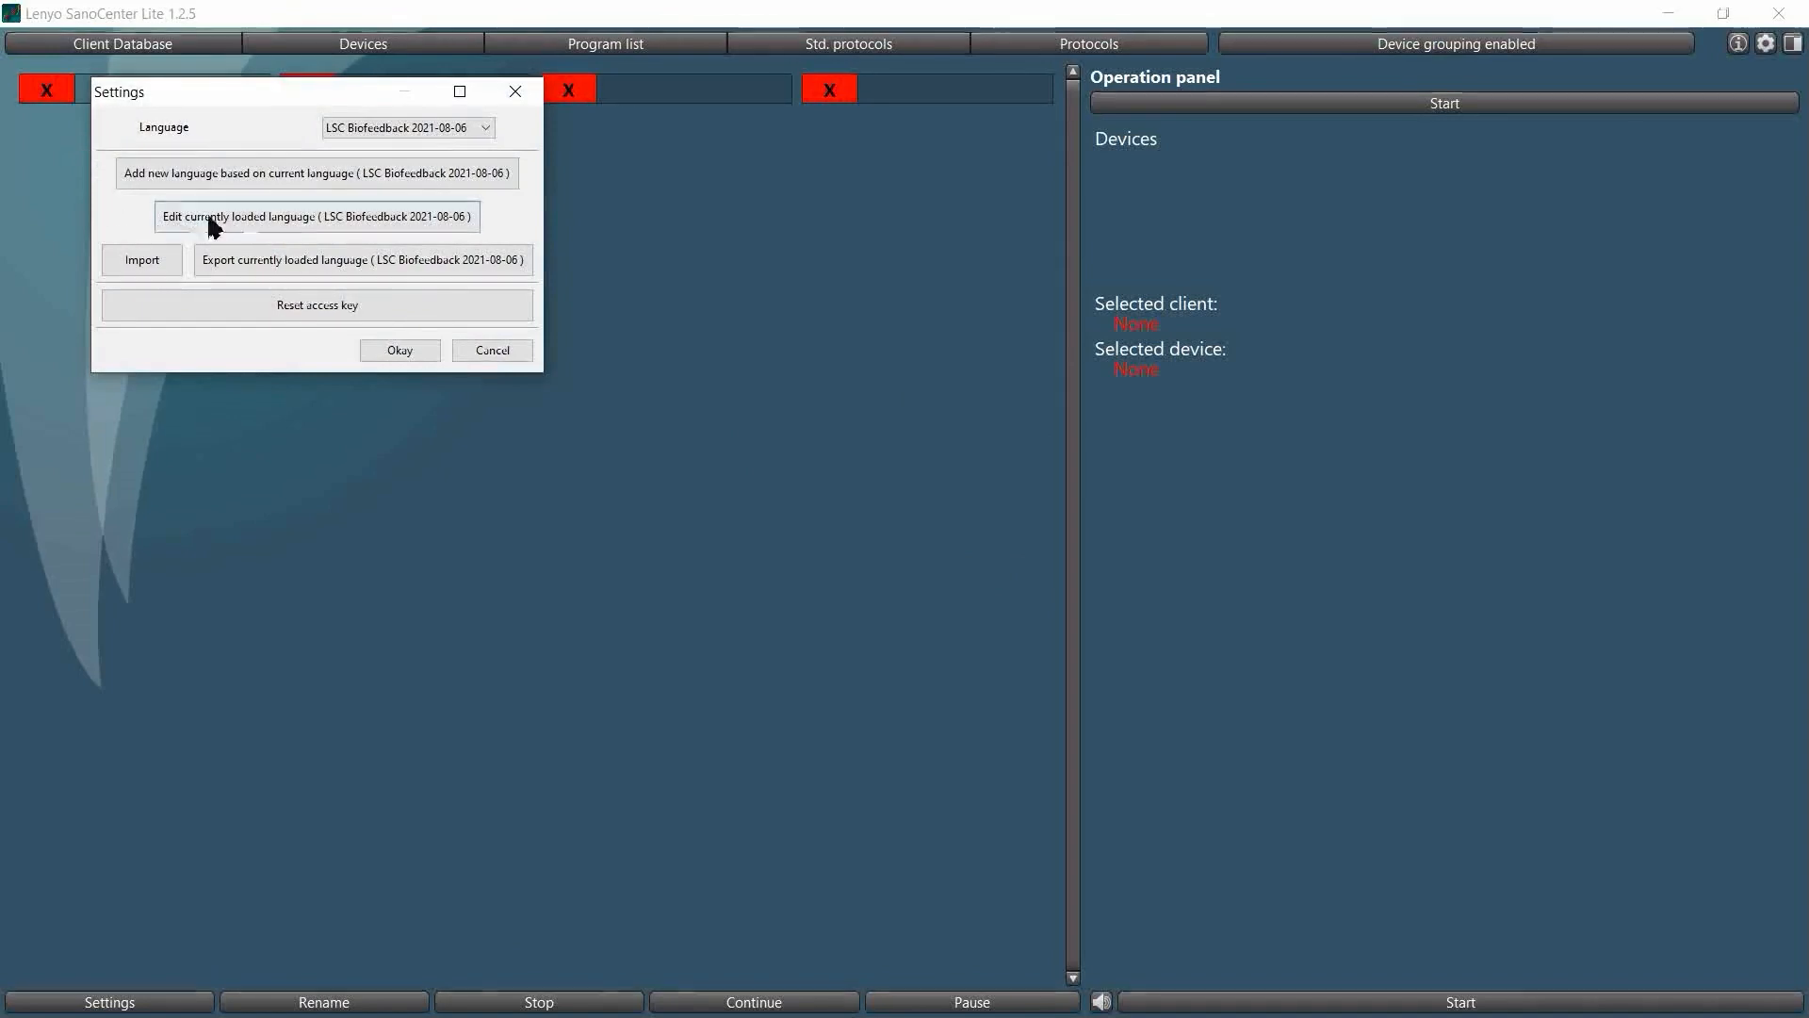
click(336, 224)
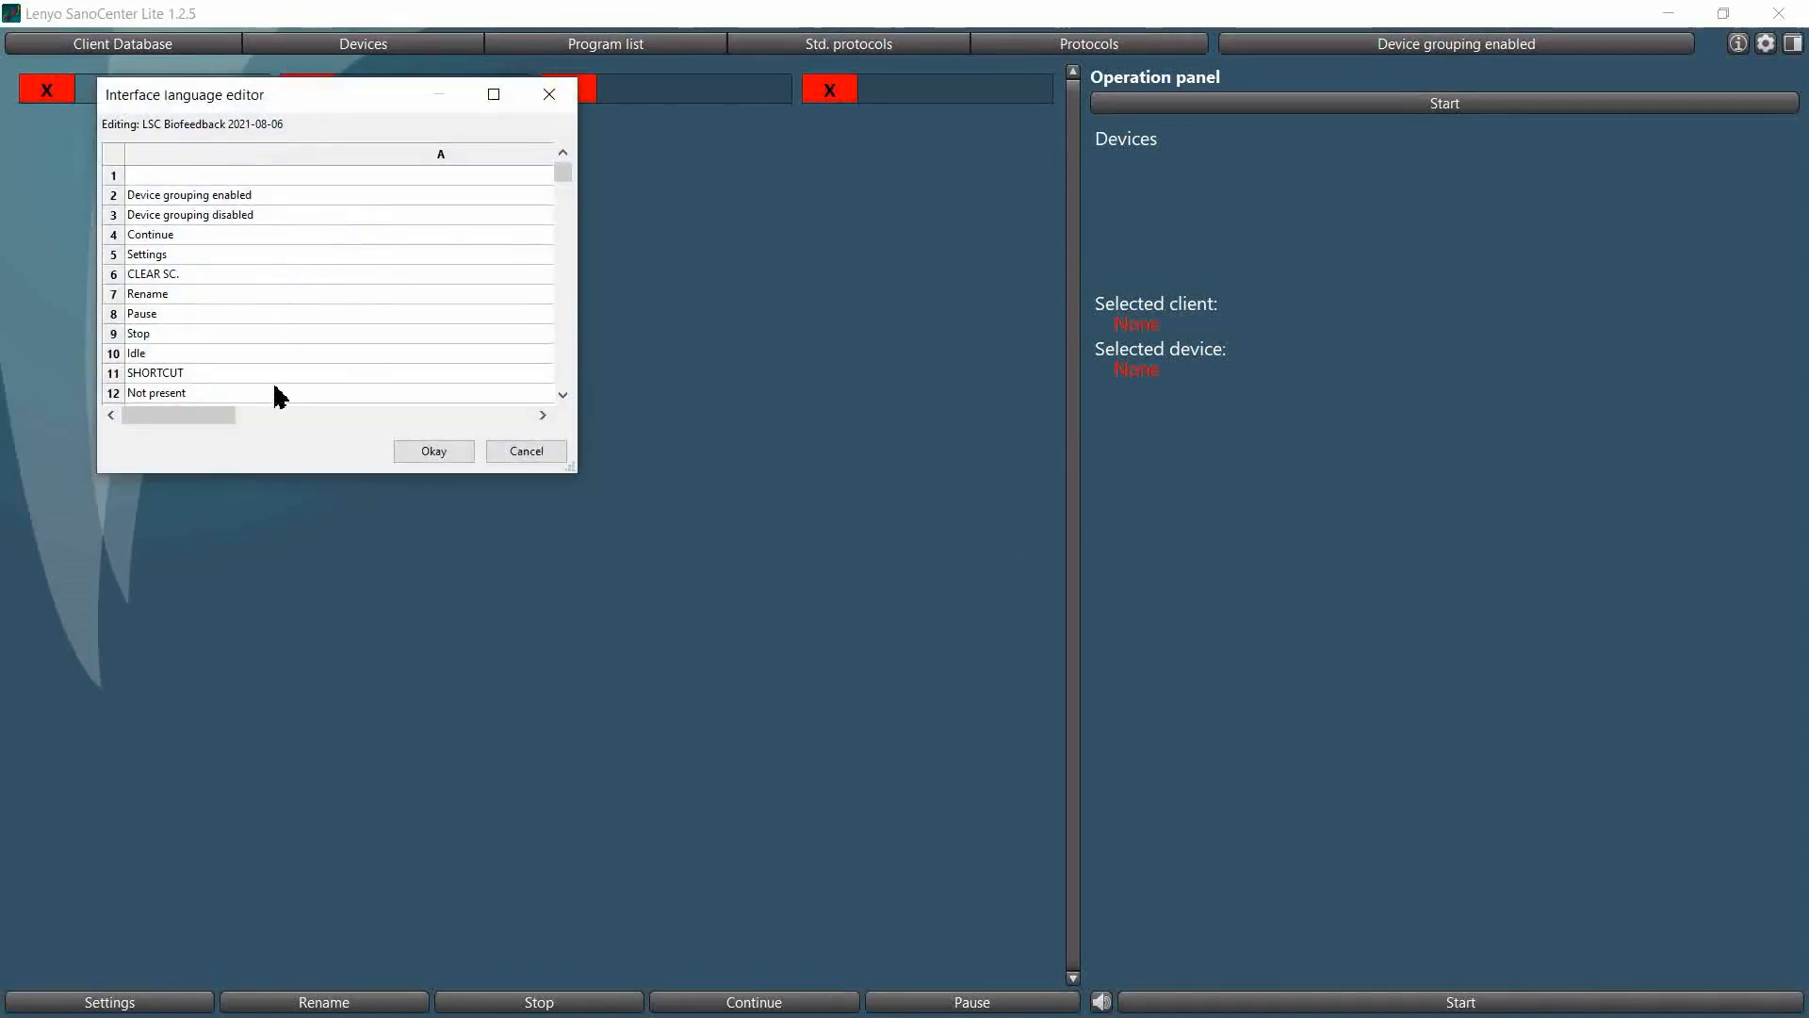
click(539, 456)
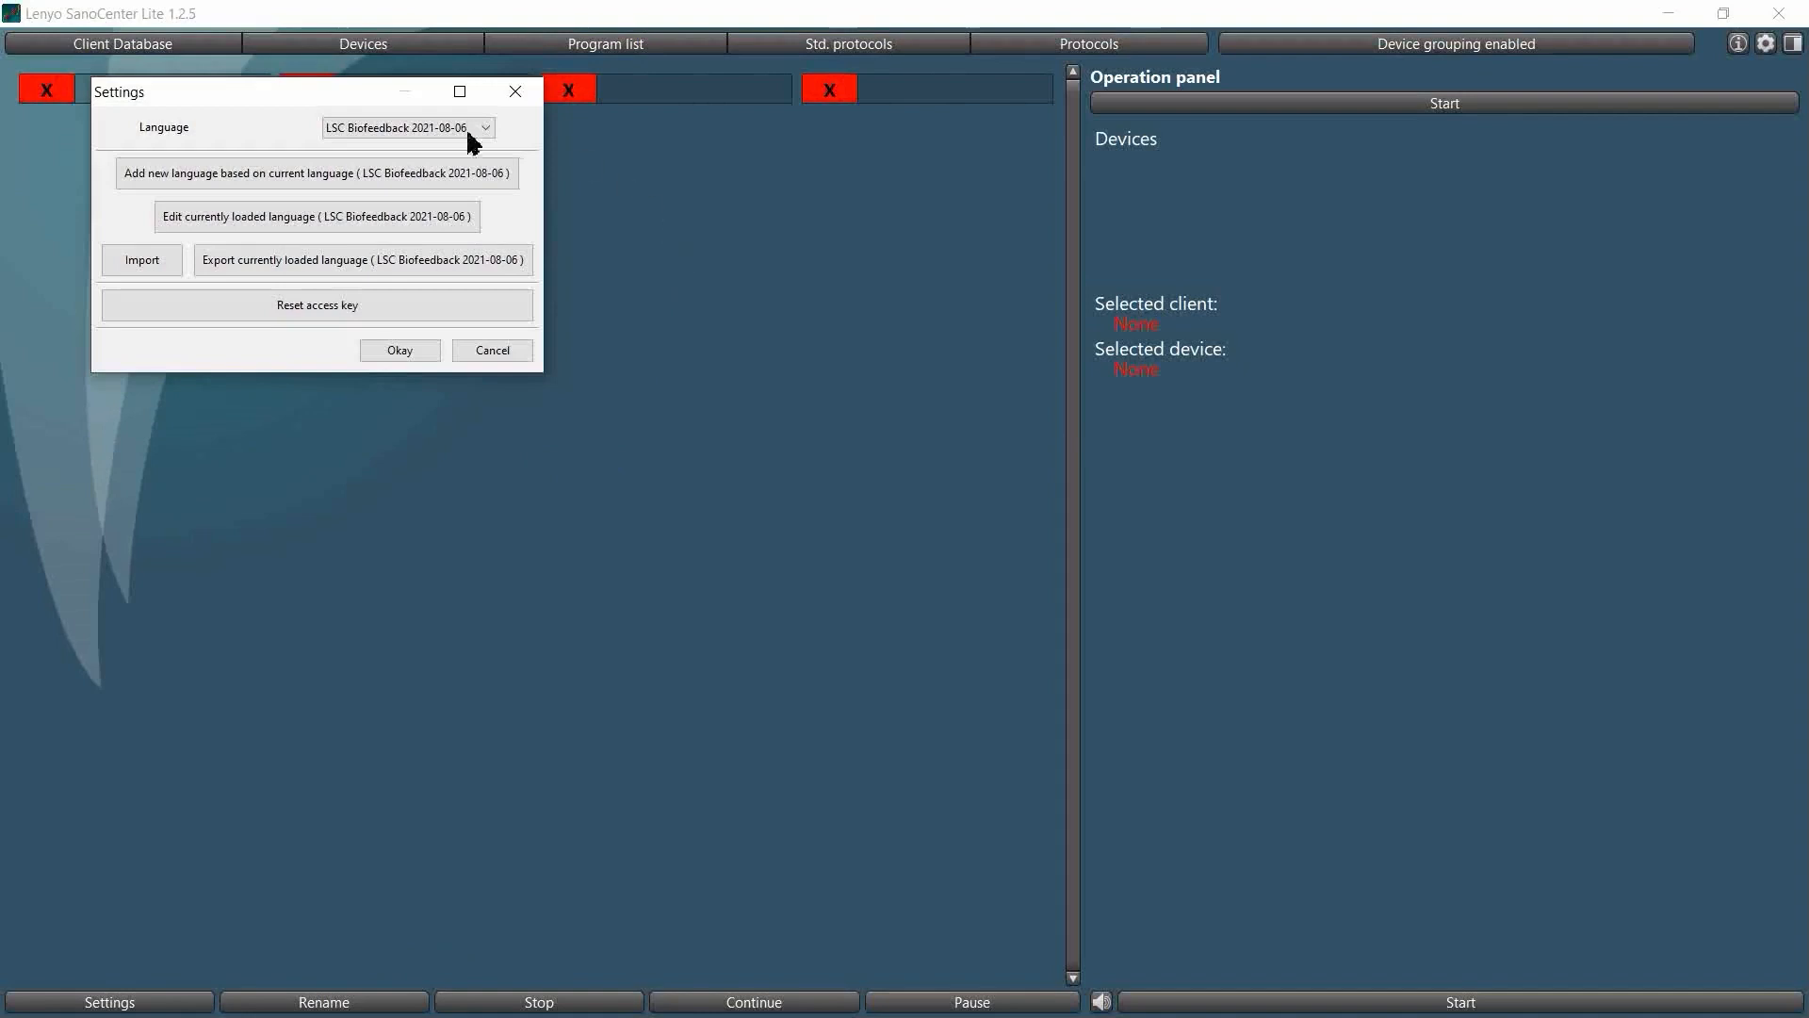
Try to export the LSC Biofeedback 2021-08-06 language to a file named "Name of language" in the LSC folder.
click(394, 264)
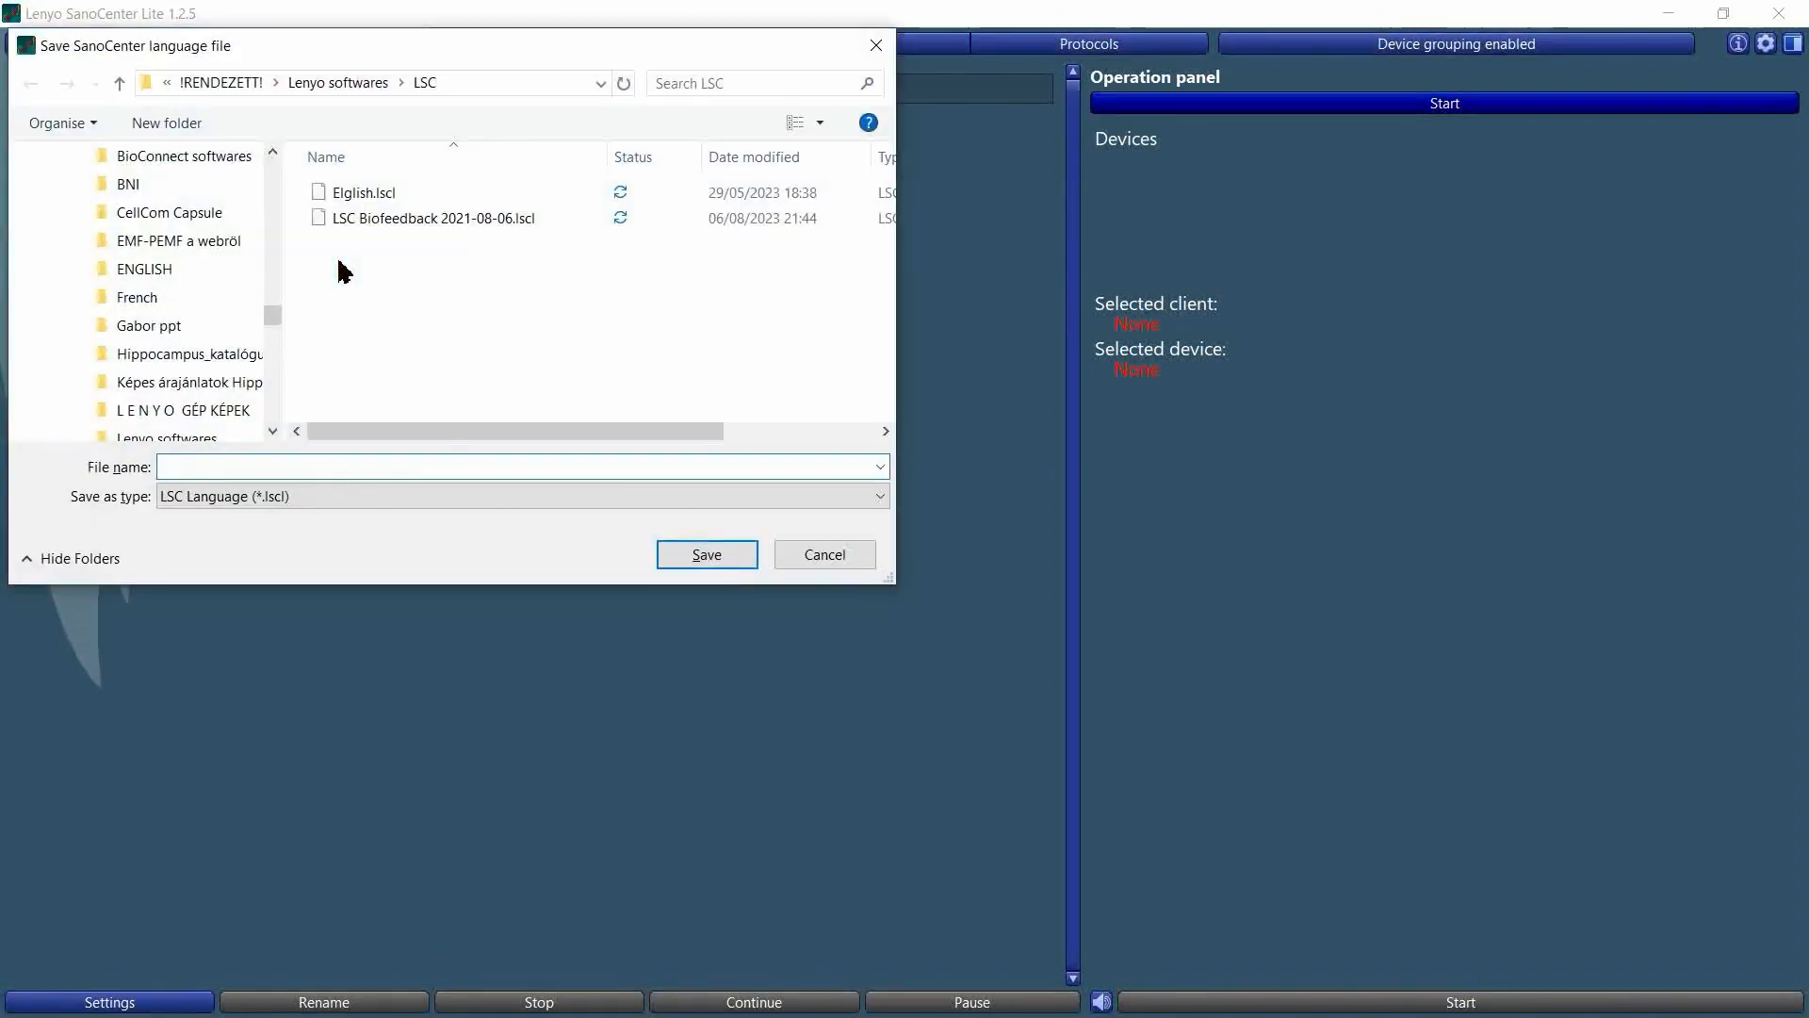
text(Name of language)
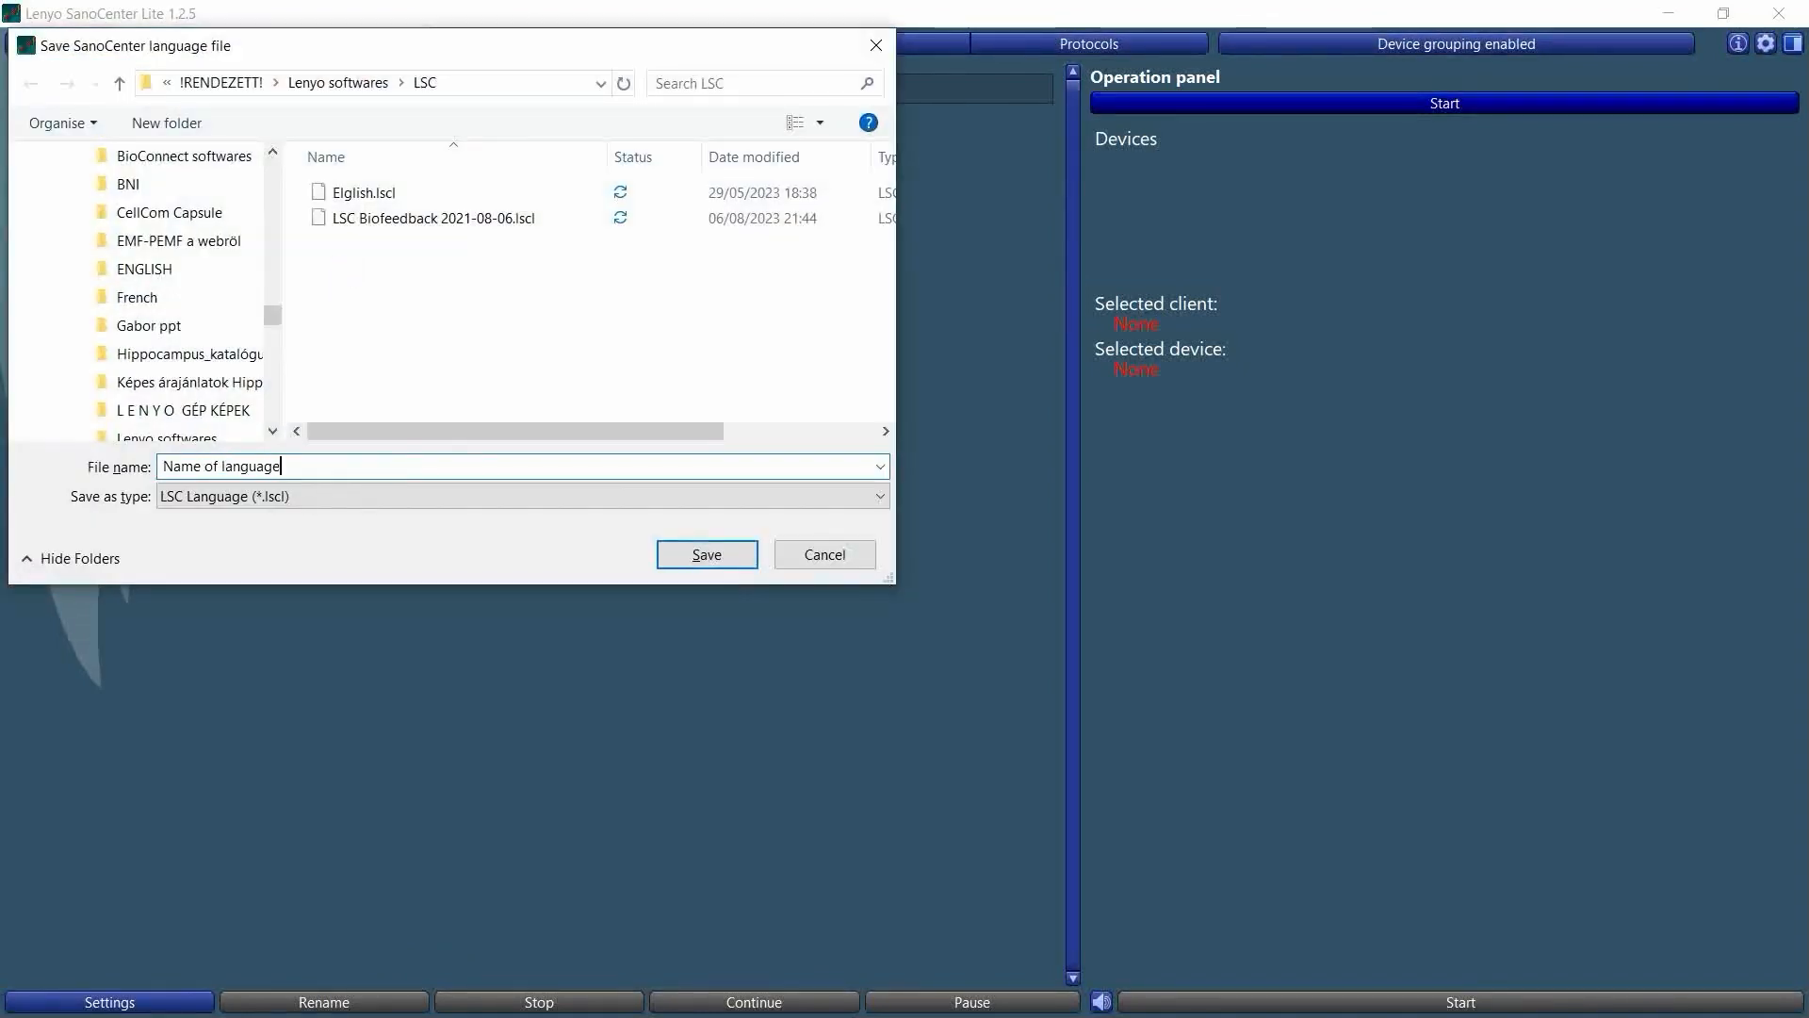
key(Return)
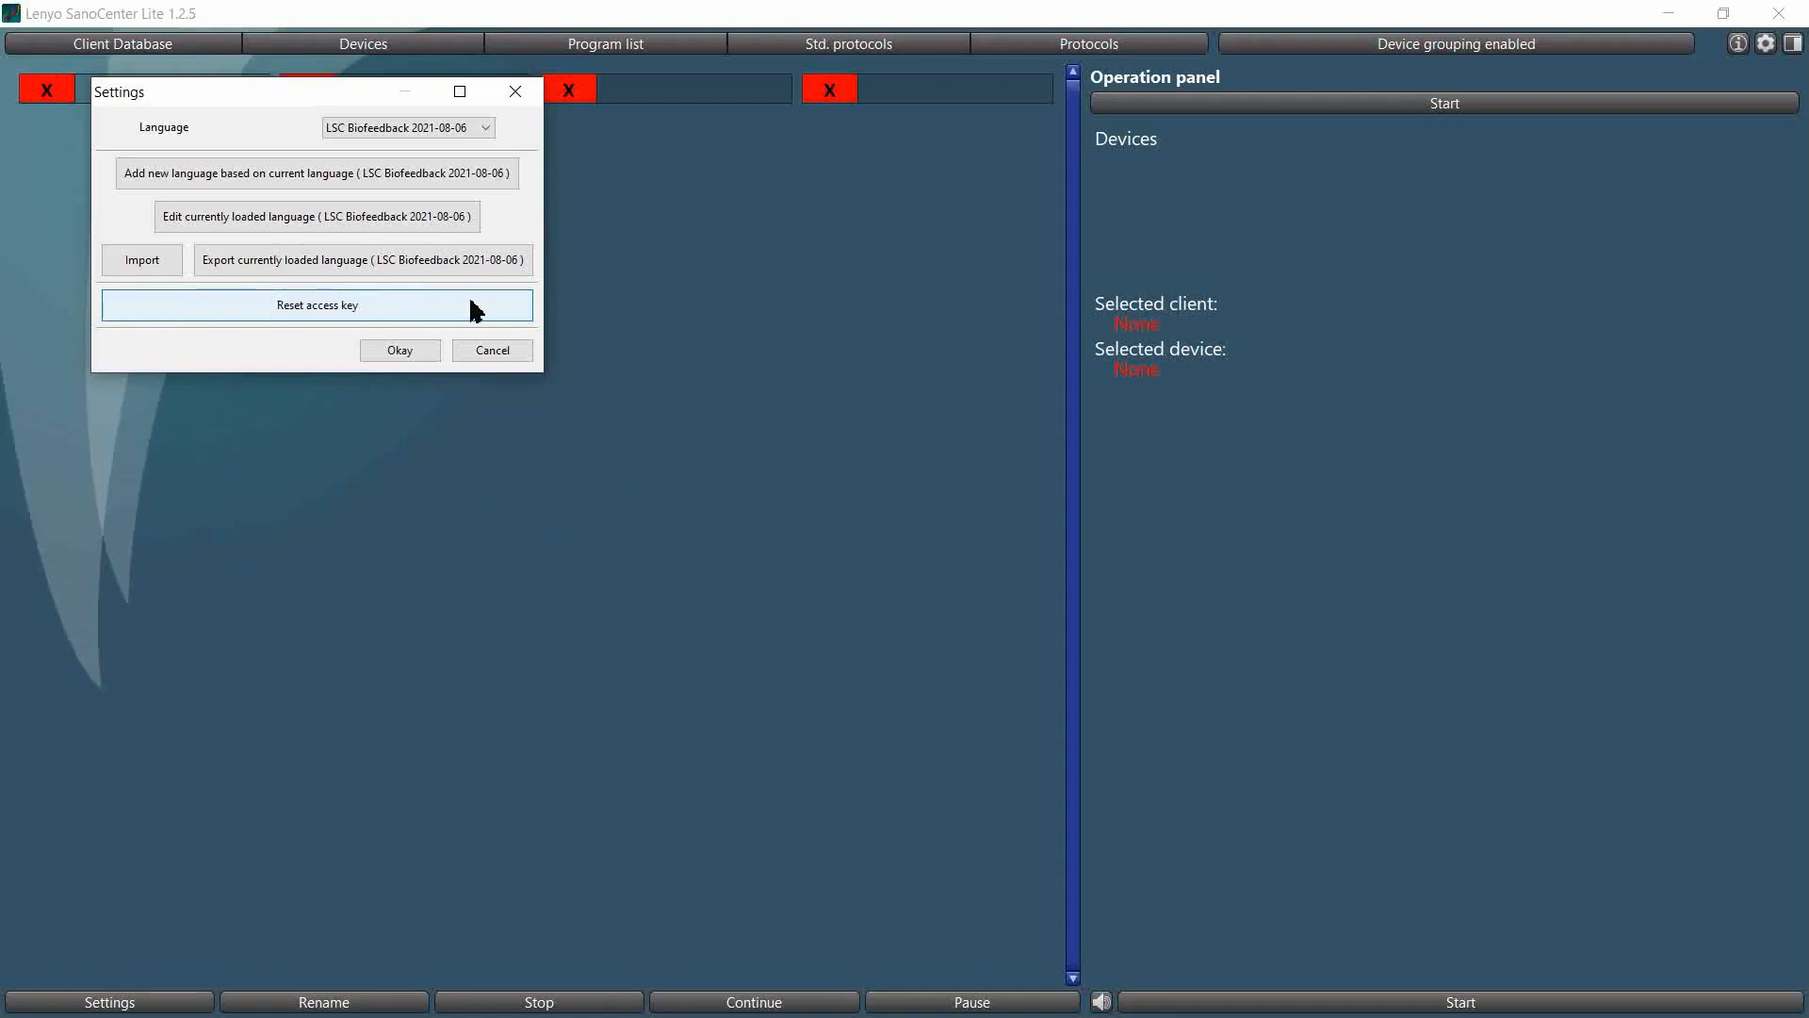
Import the language file LSC Biofeedback 2021-08-06.lscl from the LSC folder and accept the settings.
click(142, 261)
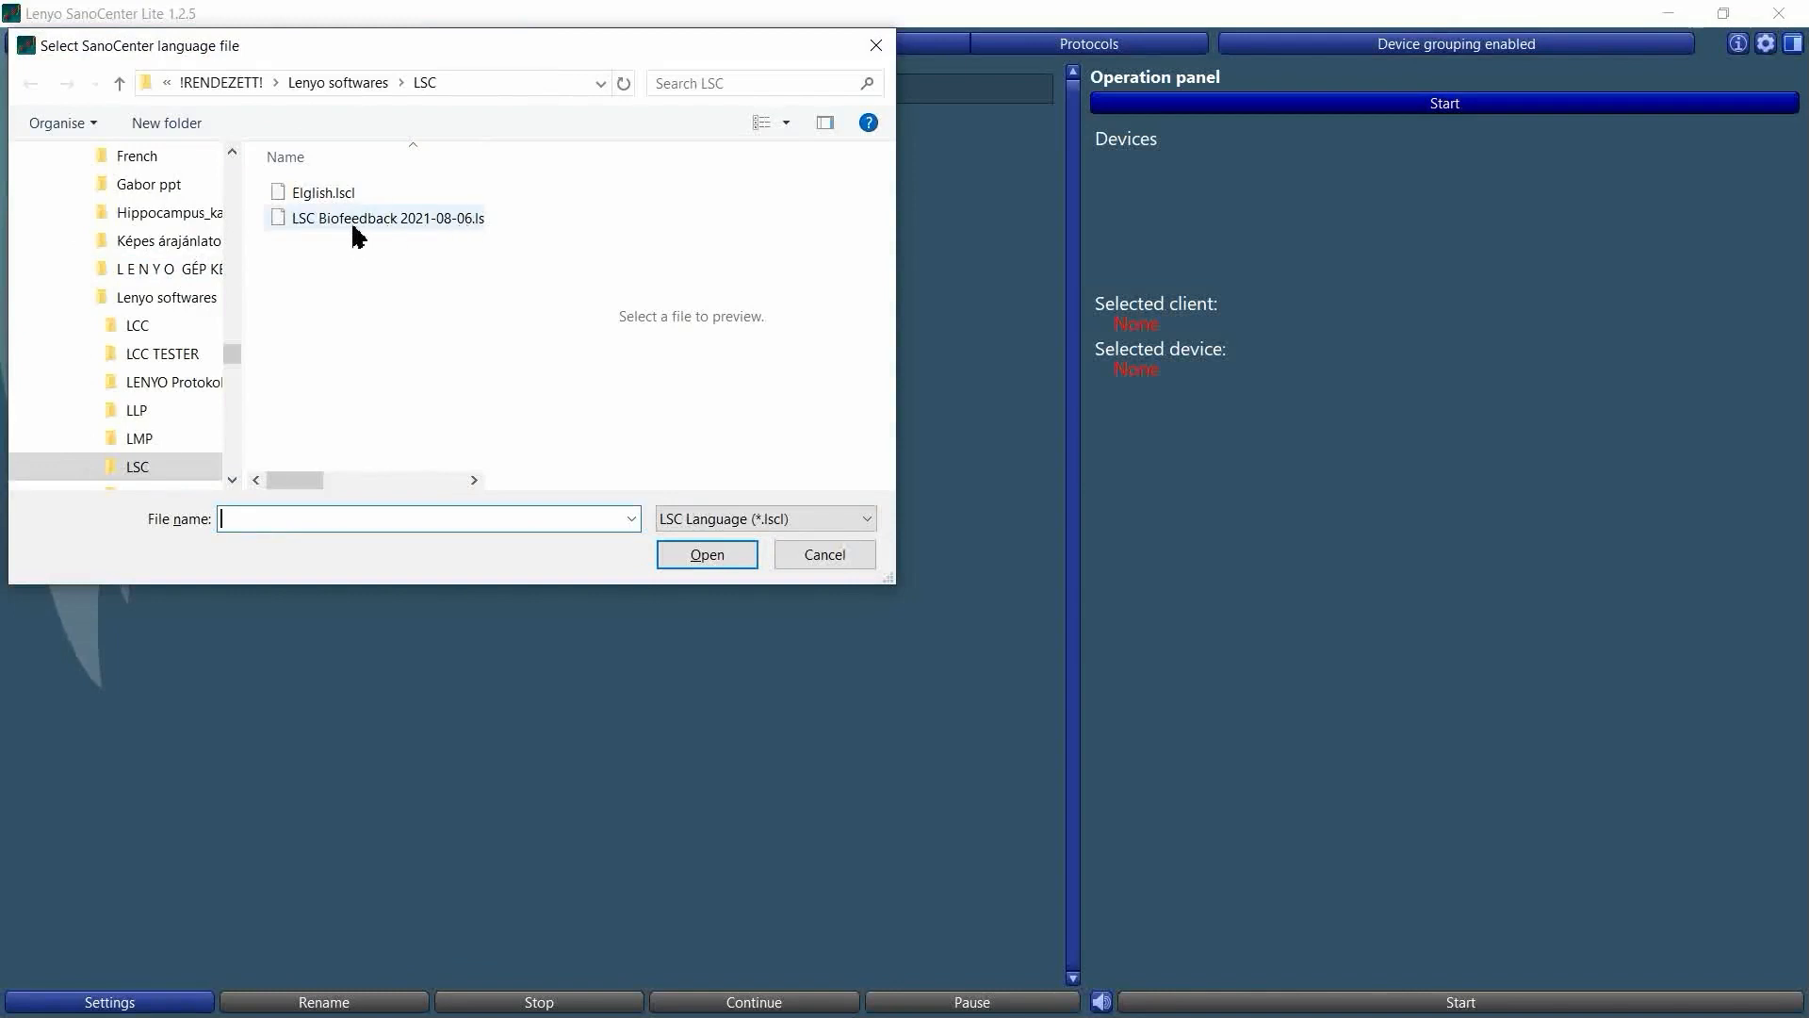
click(404, 226)
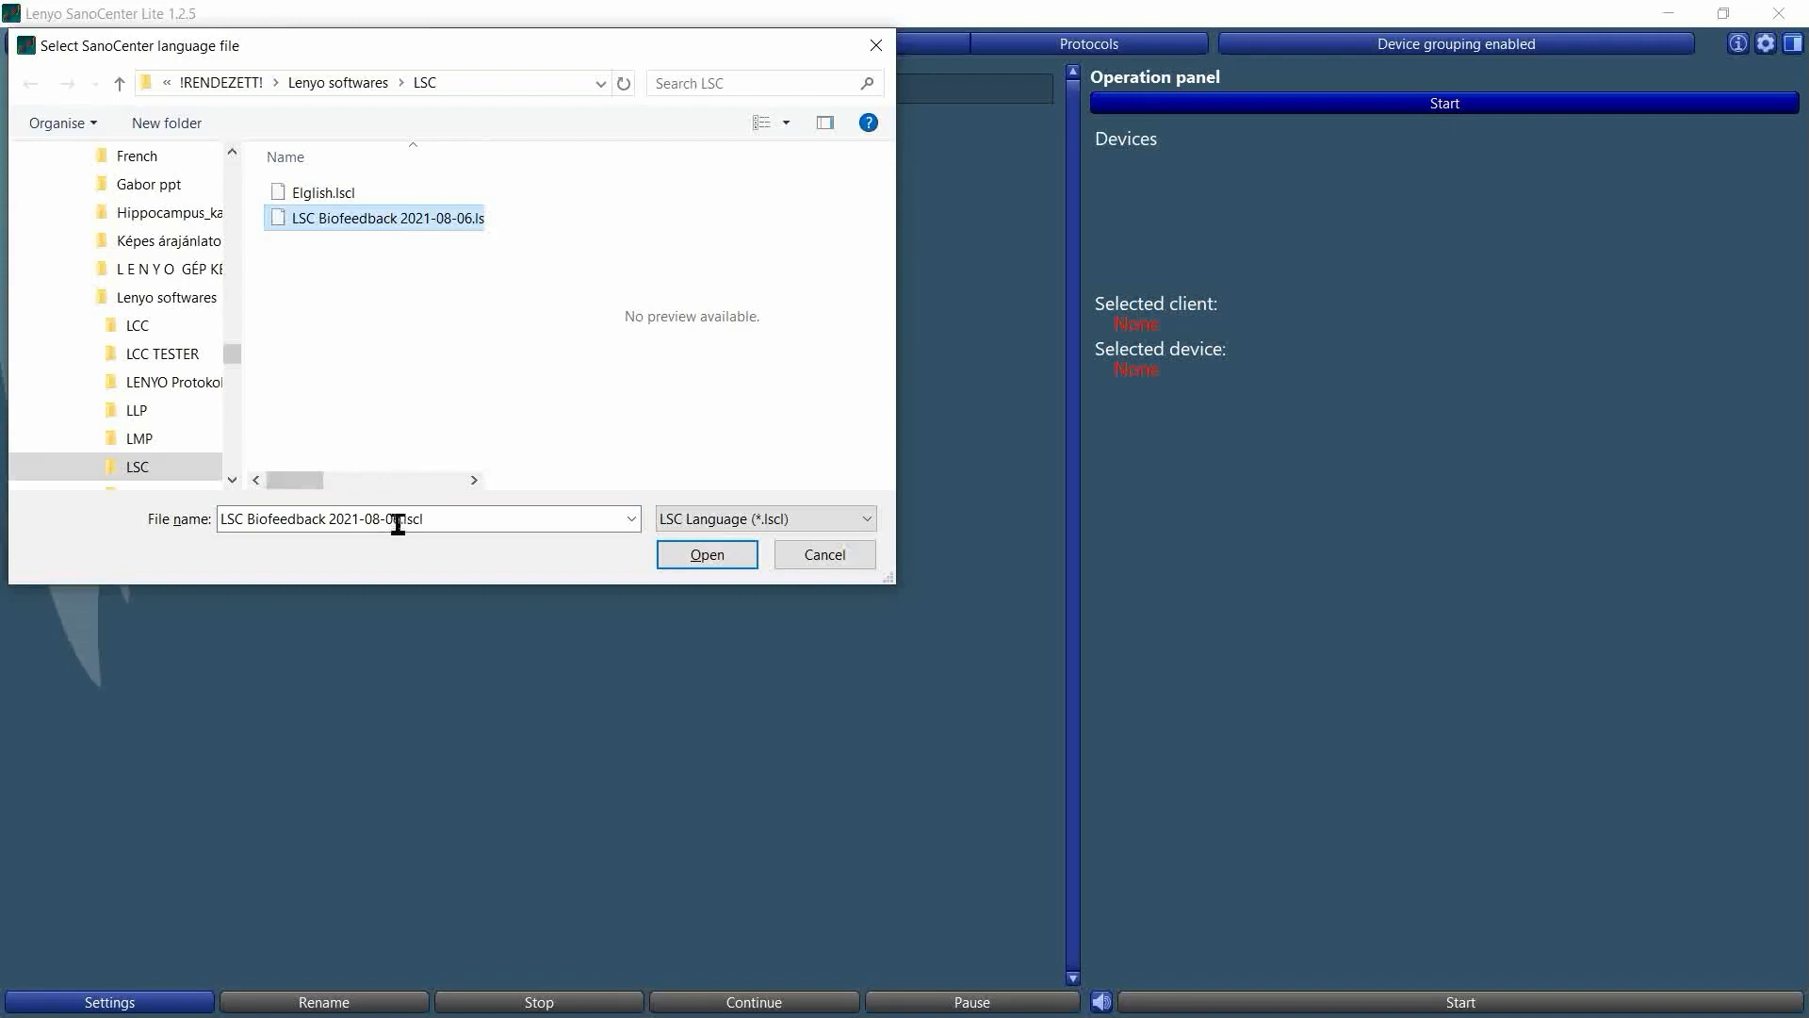
click(435, 519)
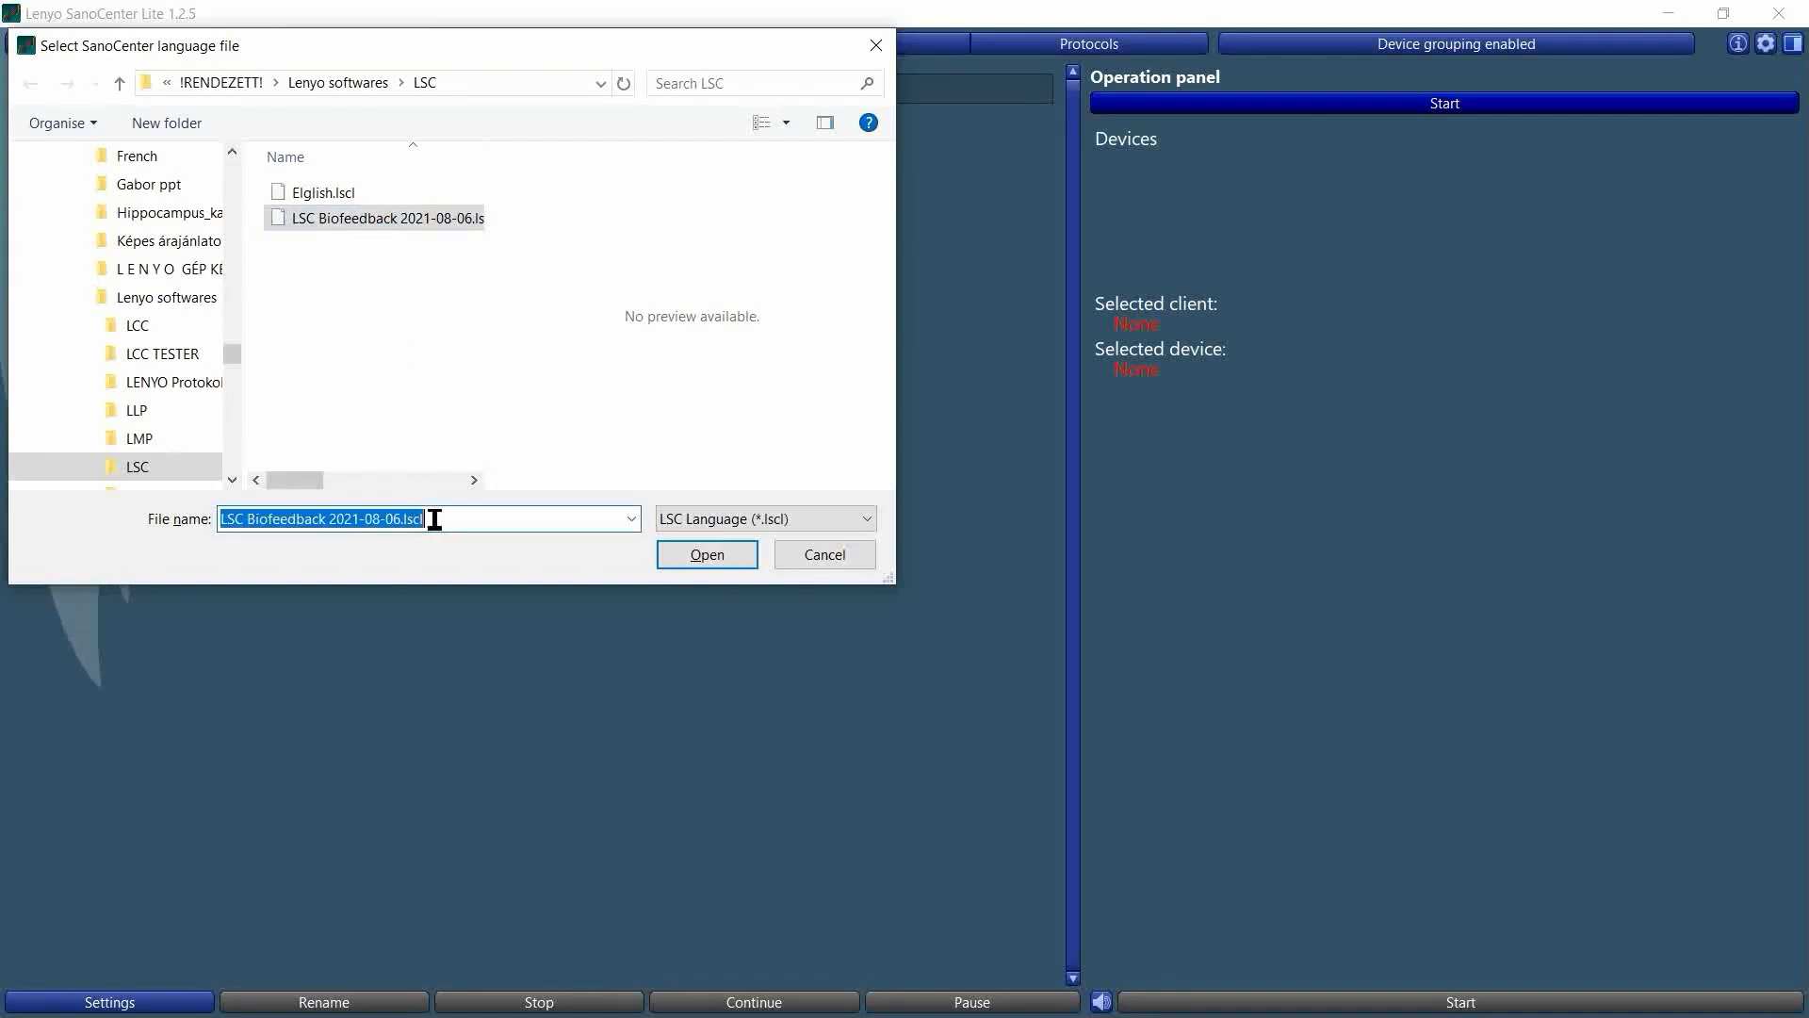
click(444, 525)
drag(444, 521, 403, 525)
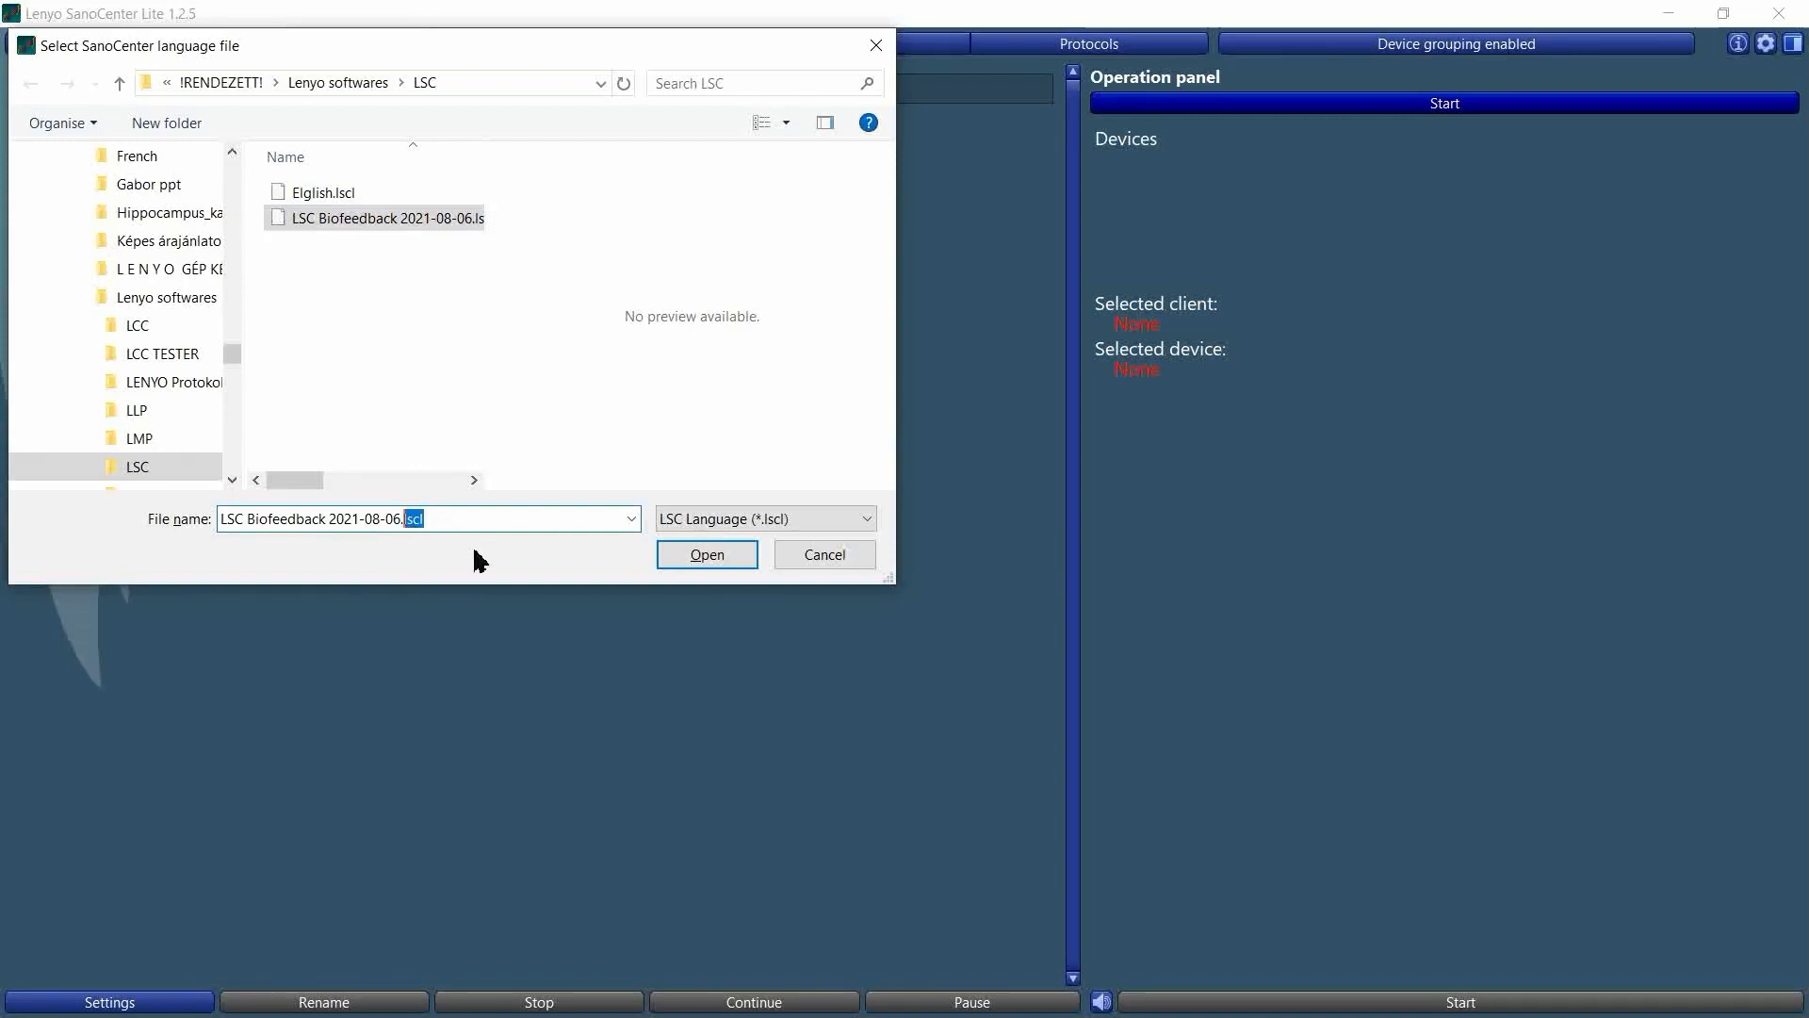
click(486, 519)
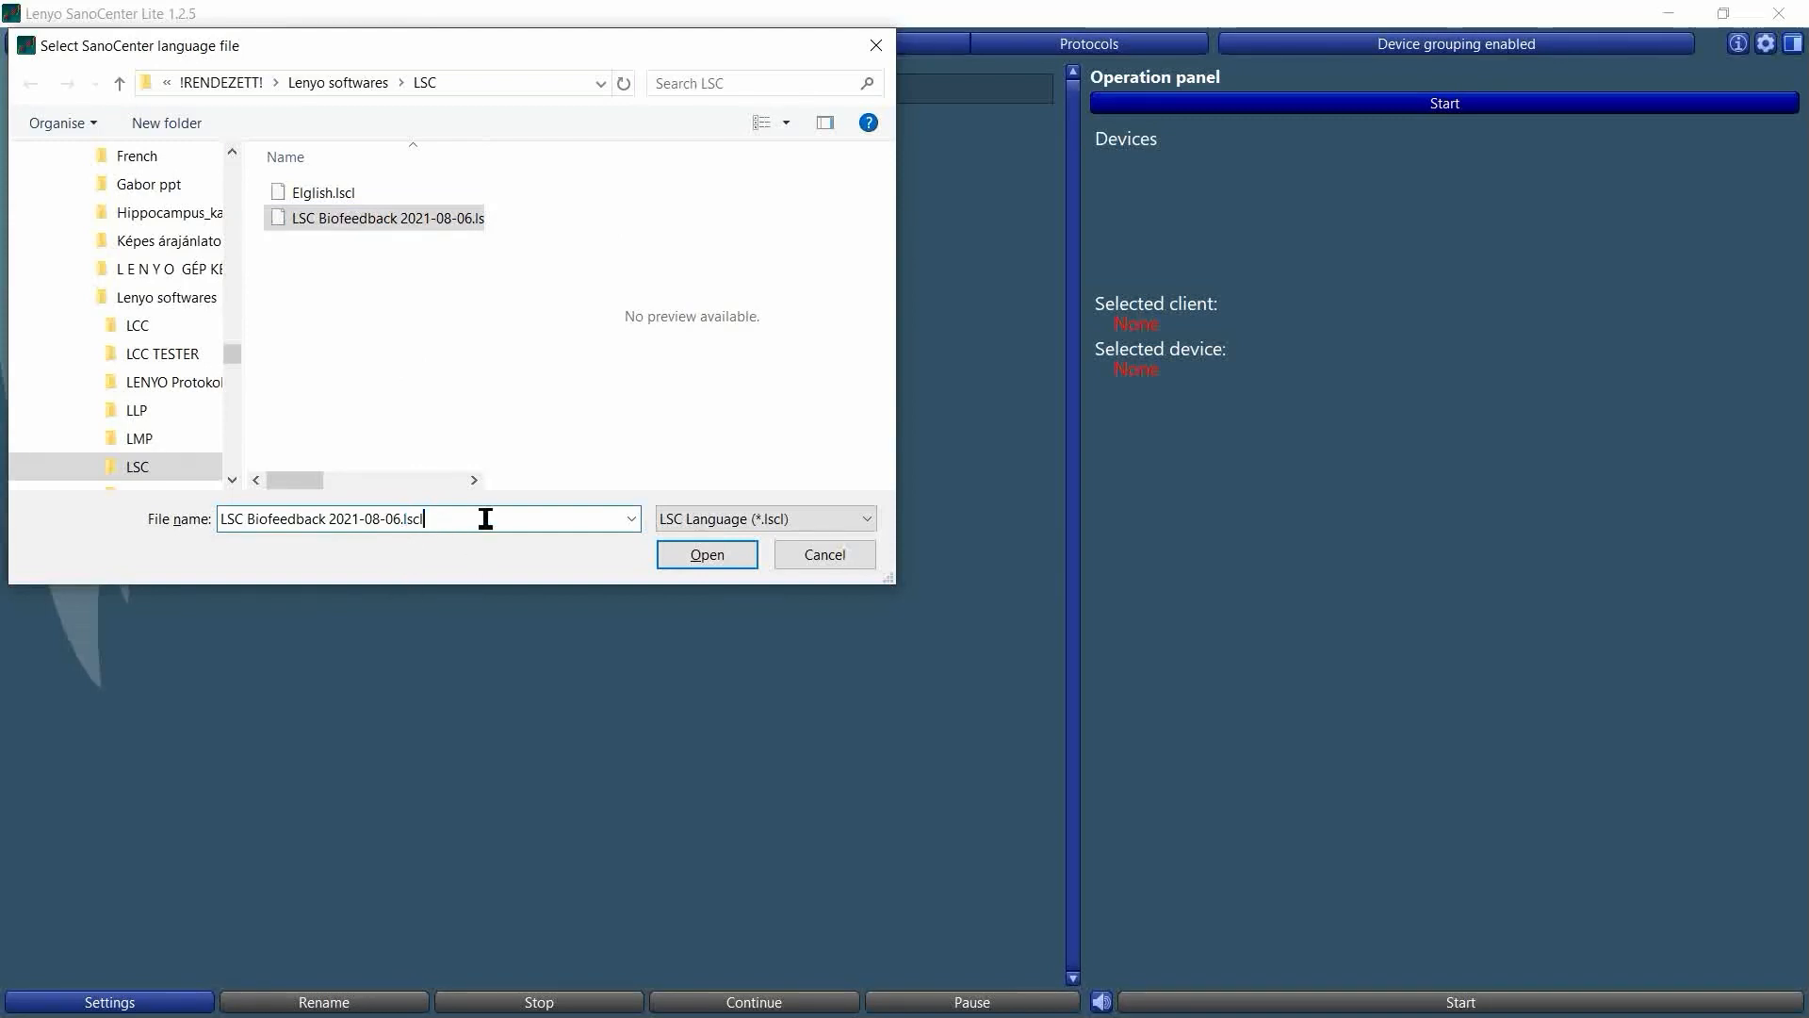
click(708, 555)
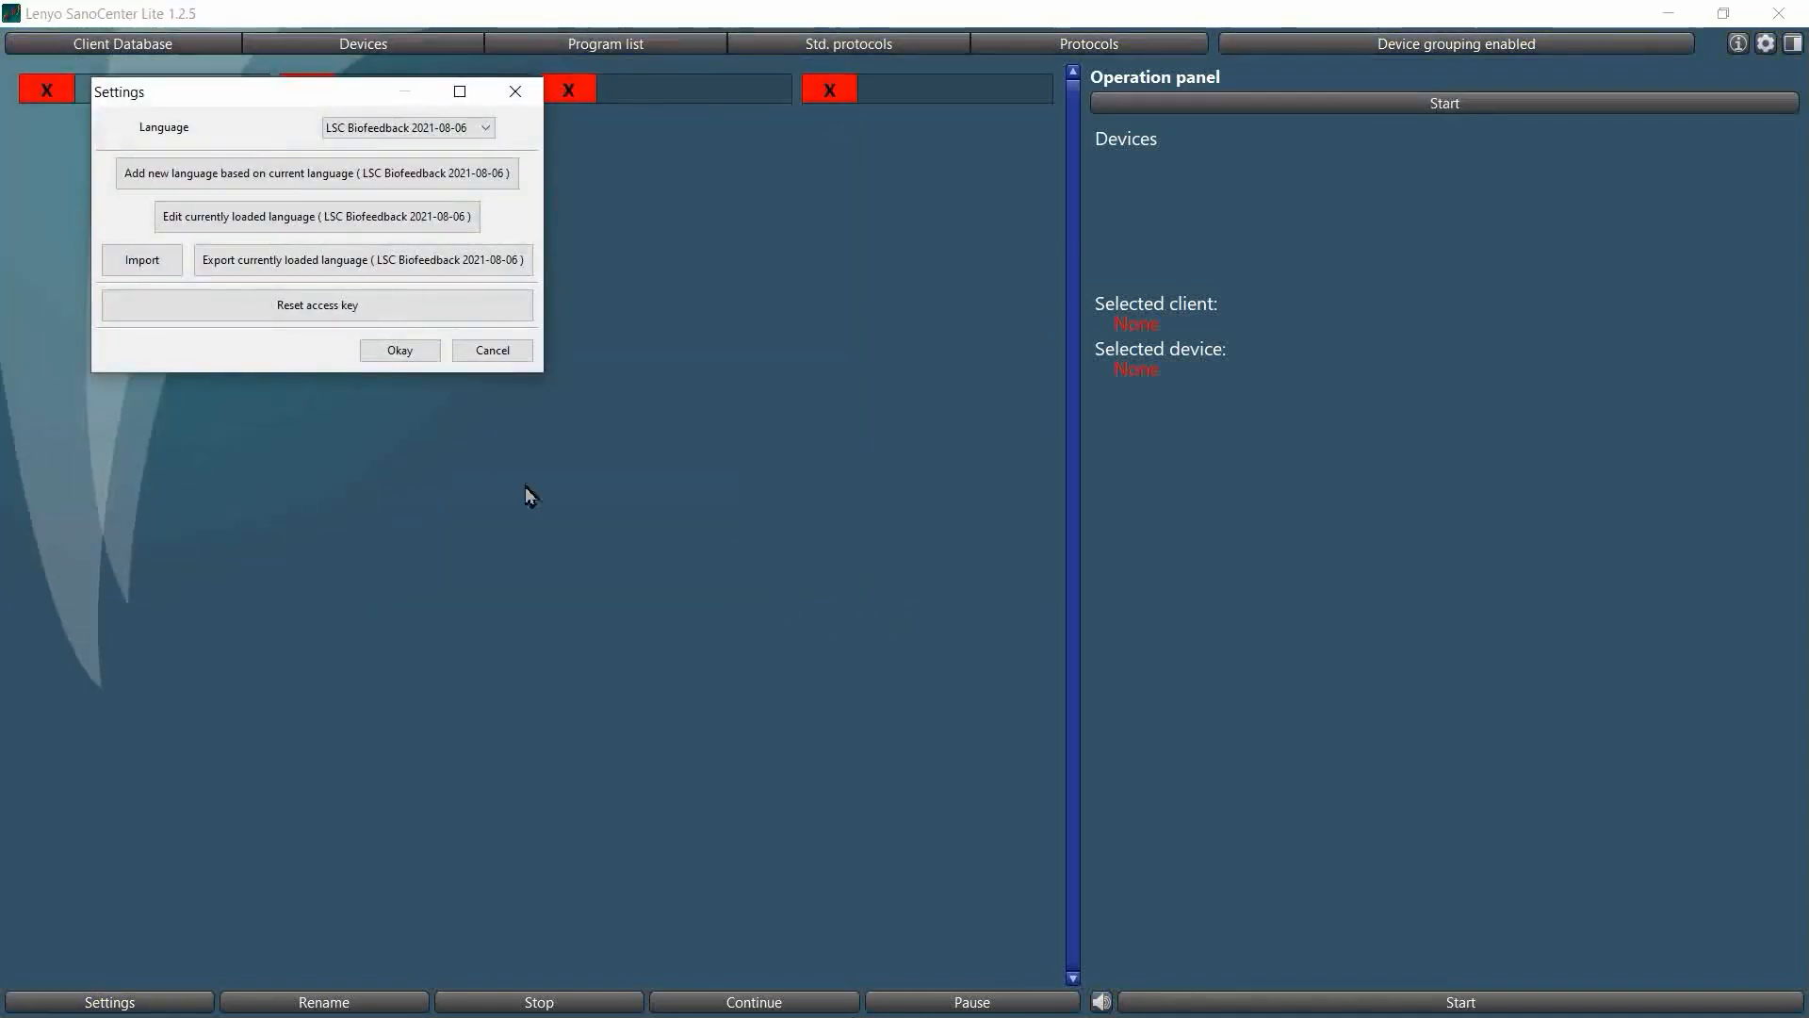
click(396, 353)
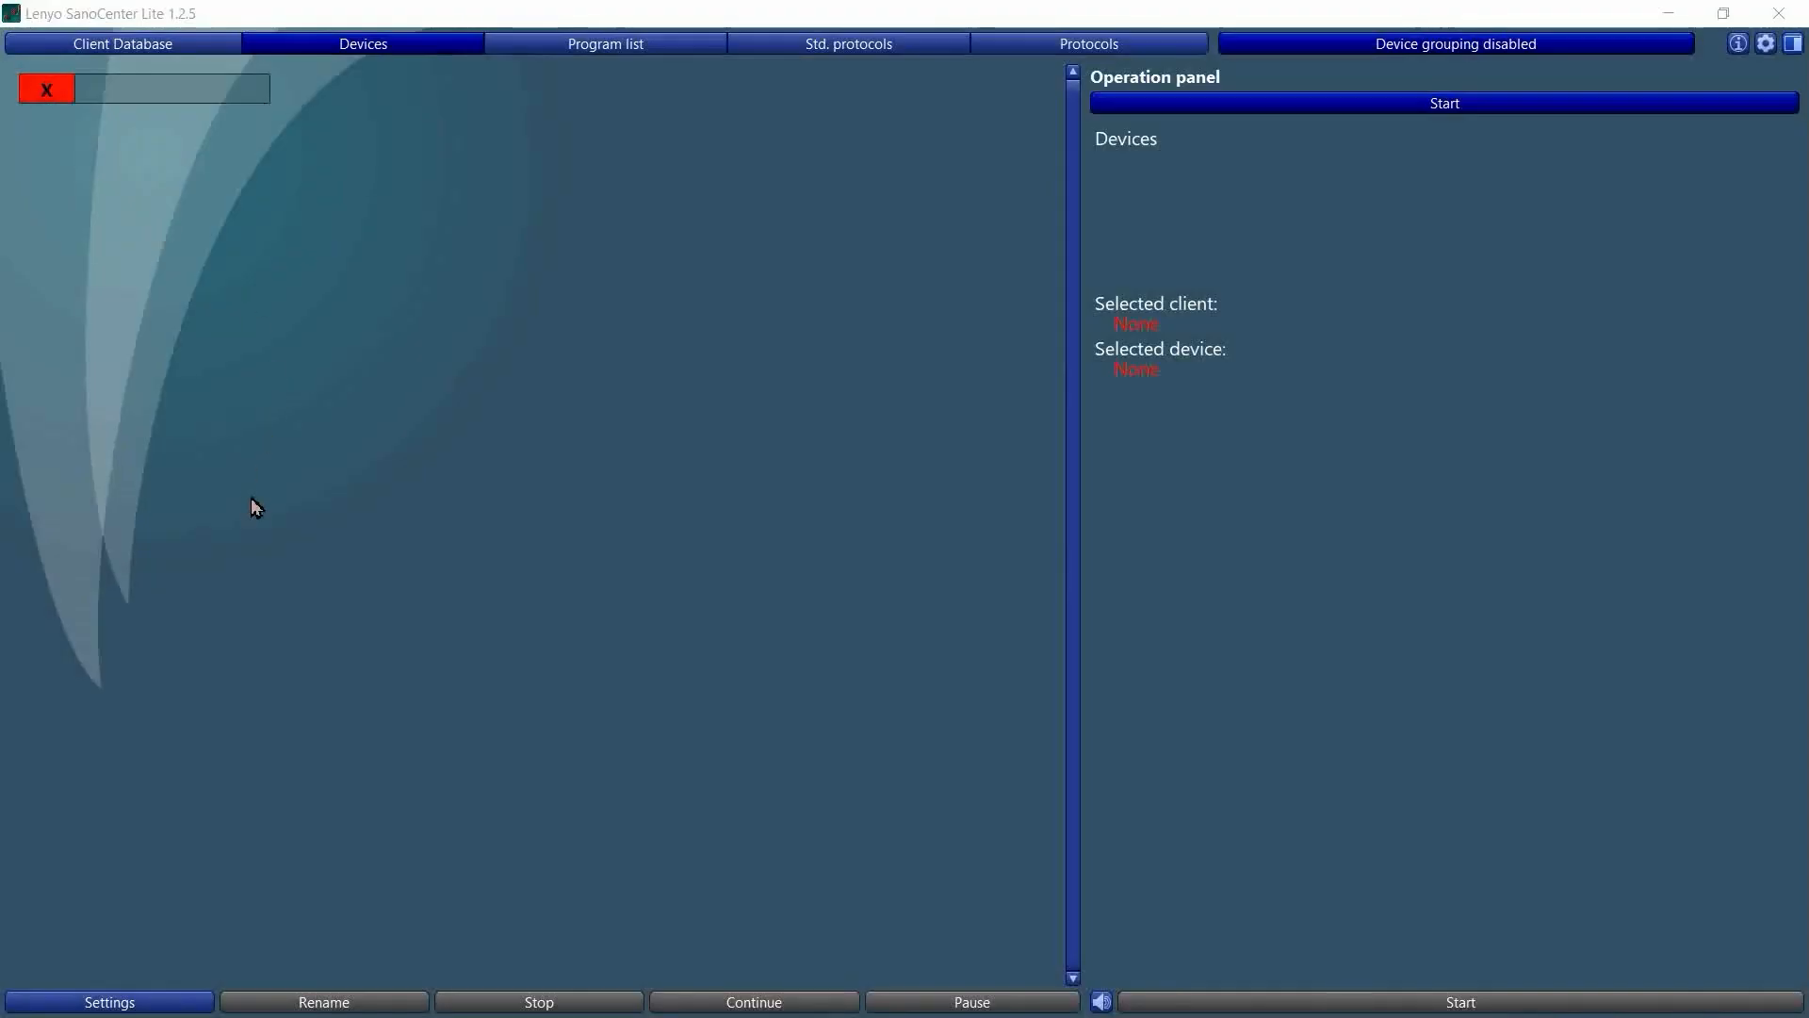
Set the number of expected devices to 4 in the device map settings.
click(380, 51)
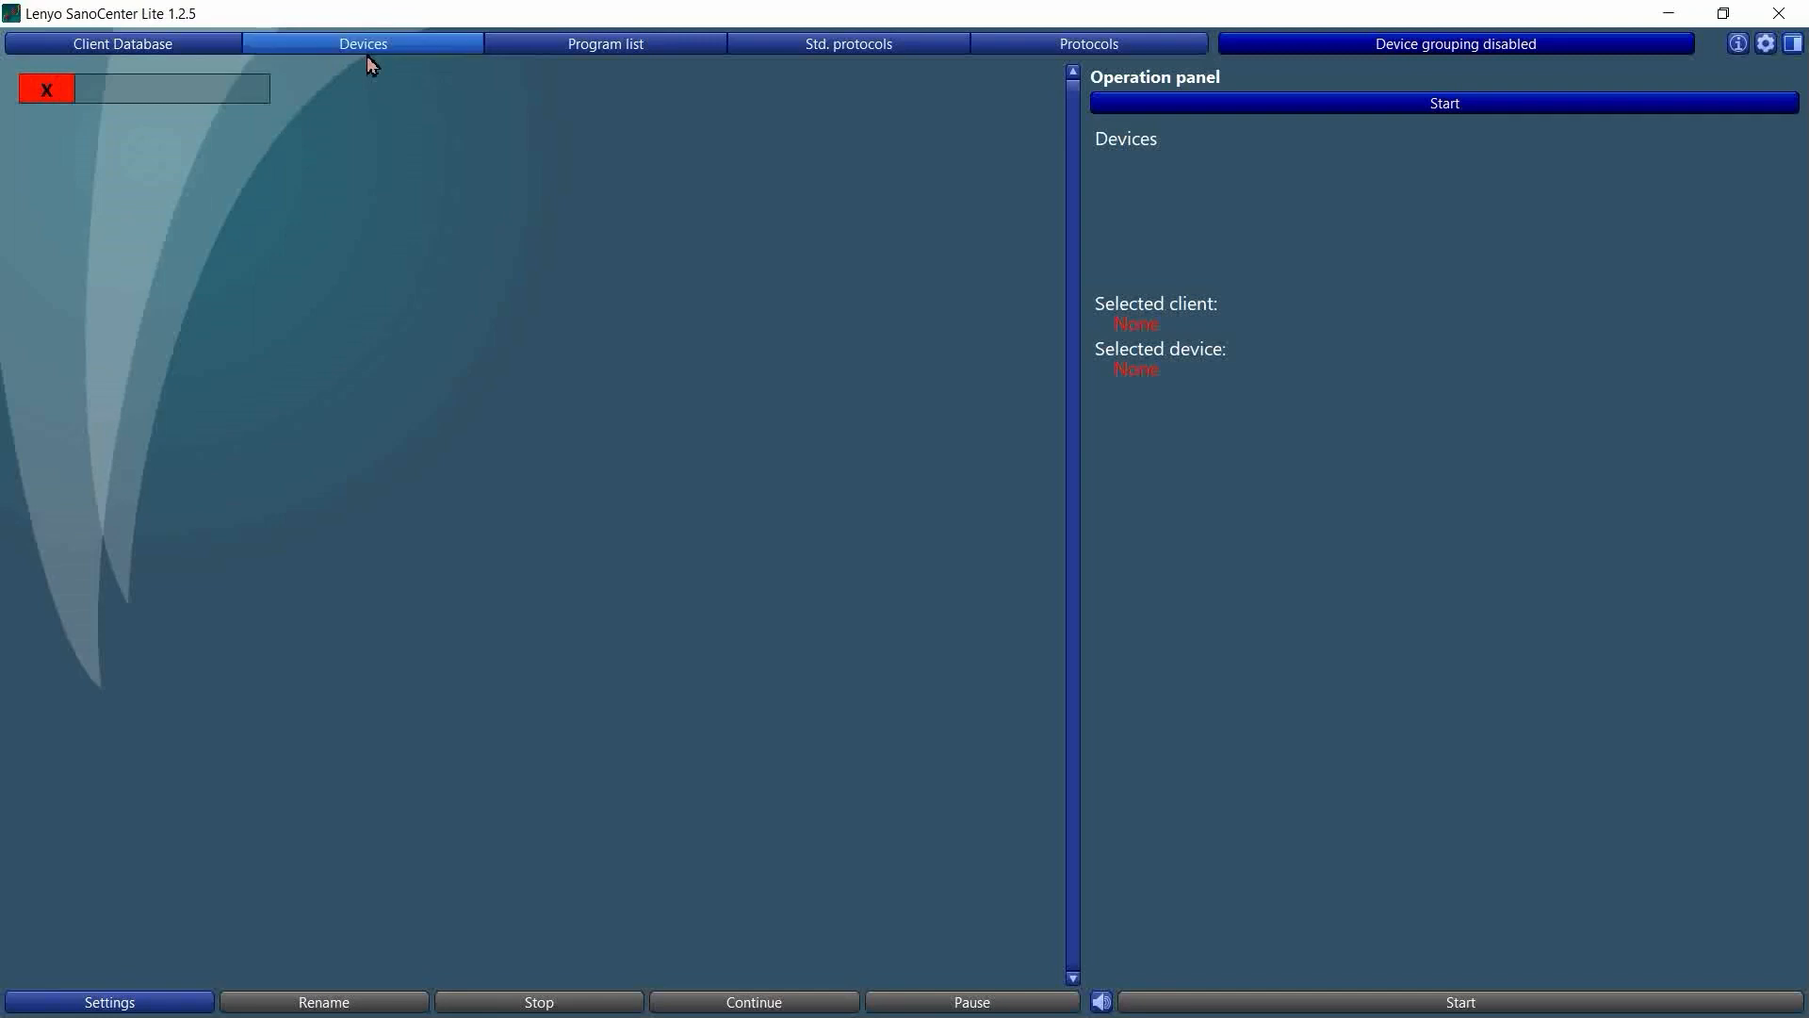
click(101, 1004)
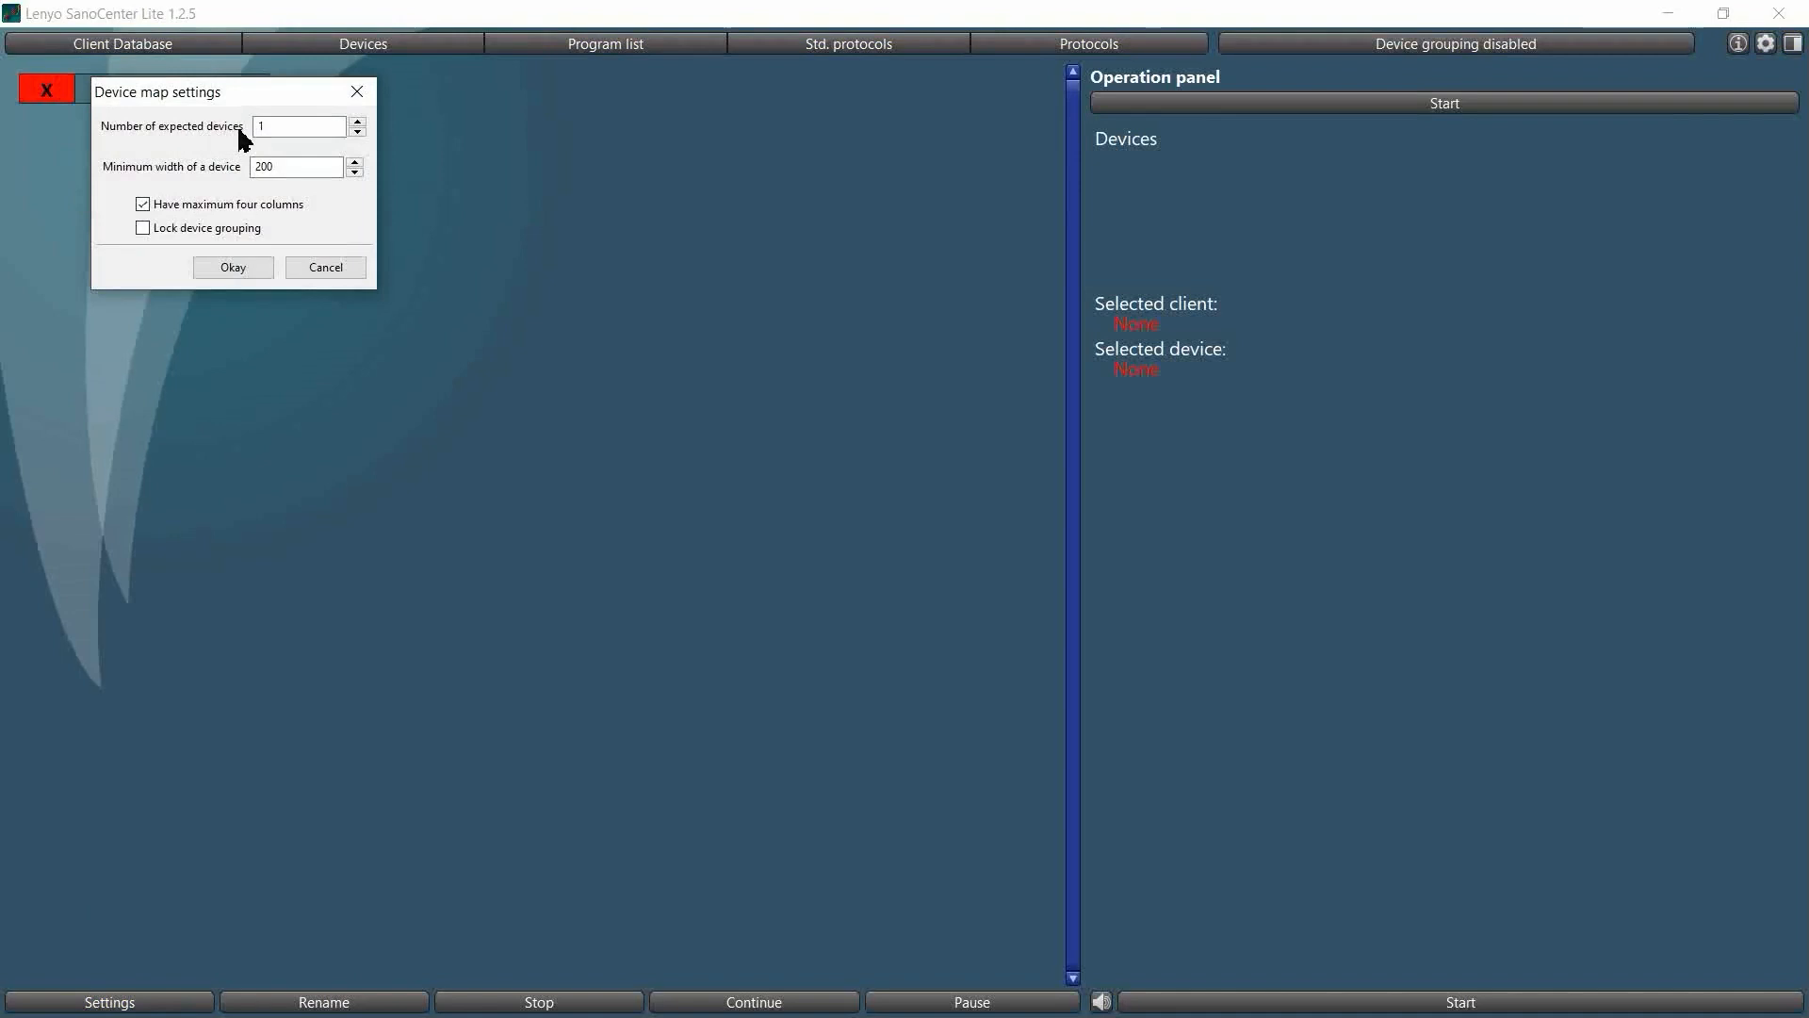
click(358, 122)
click(358, 122)
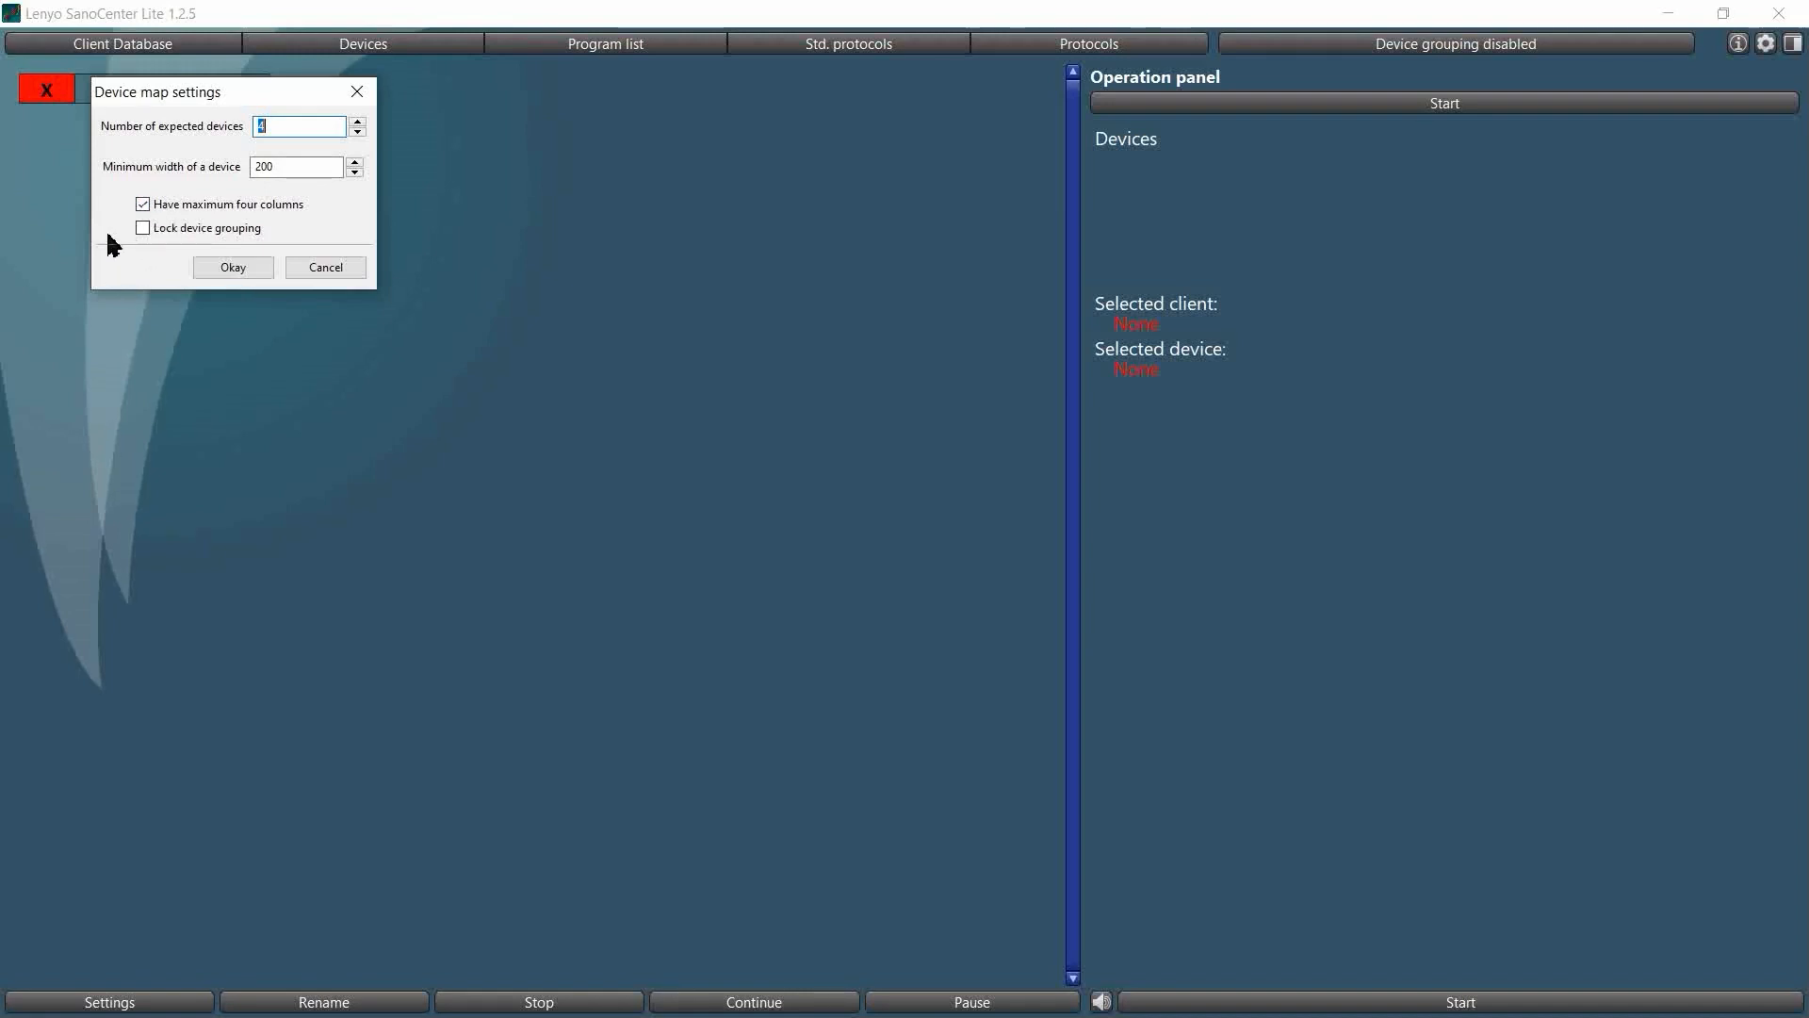
click(238, 273)
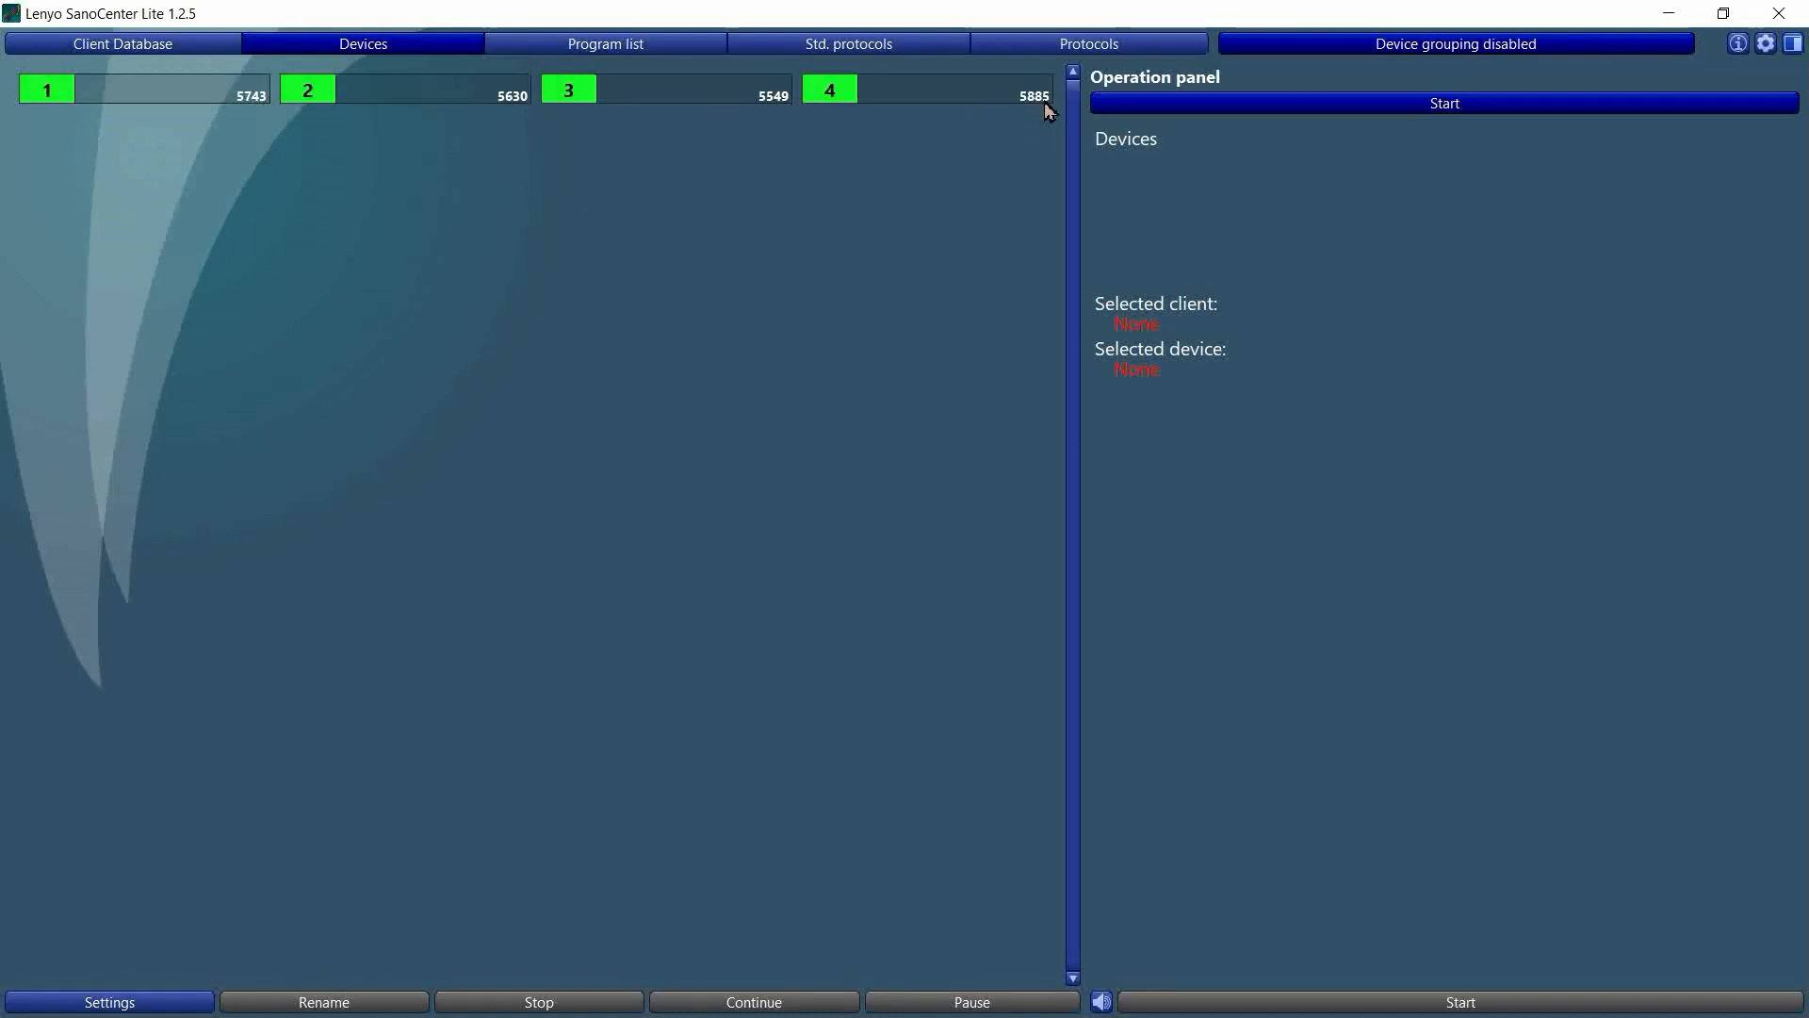
Enable device grouping and join devices 1, 2, 3 and 4 into one group.
click(156, 87)
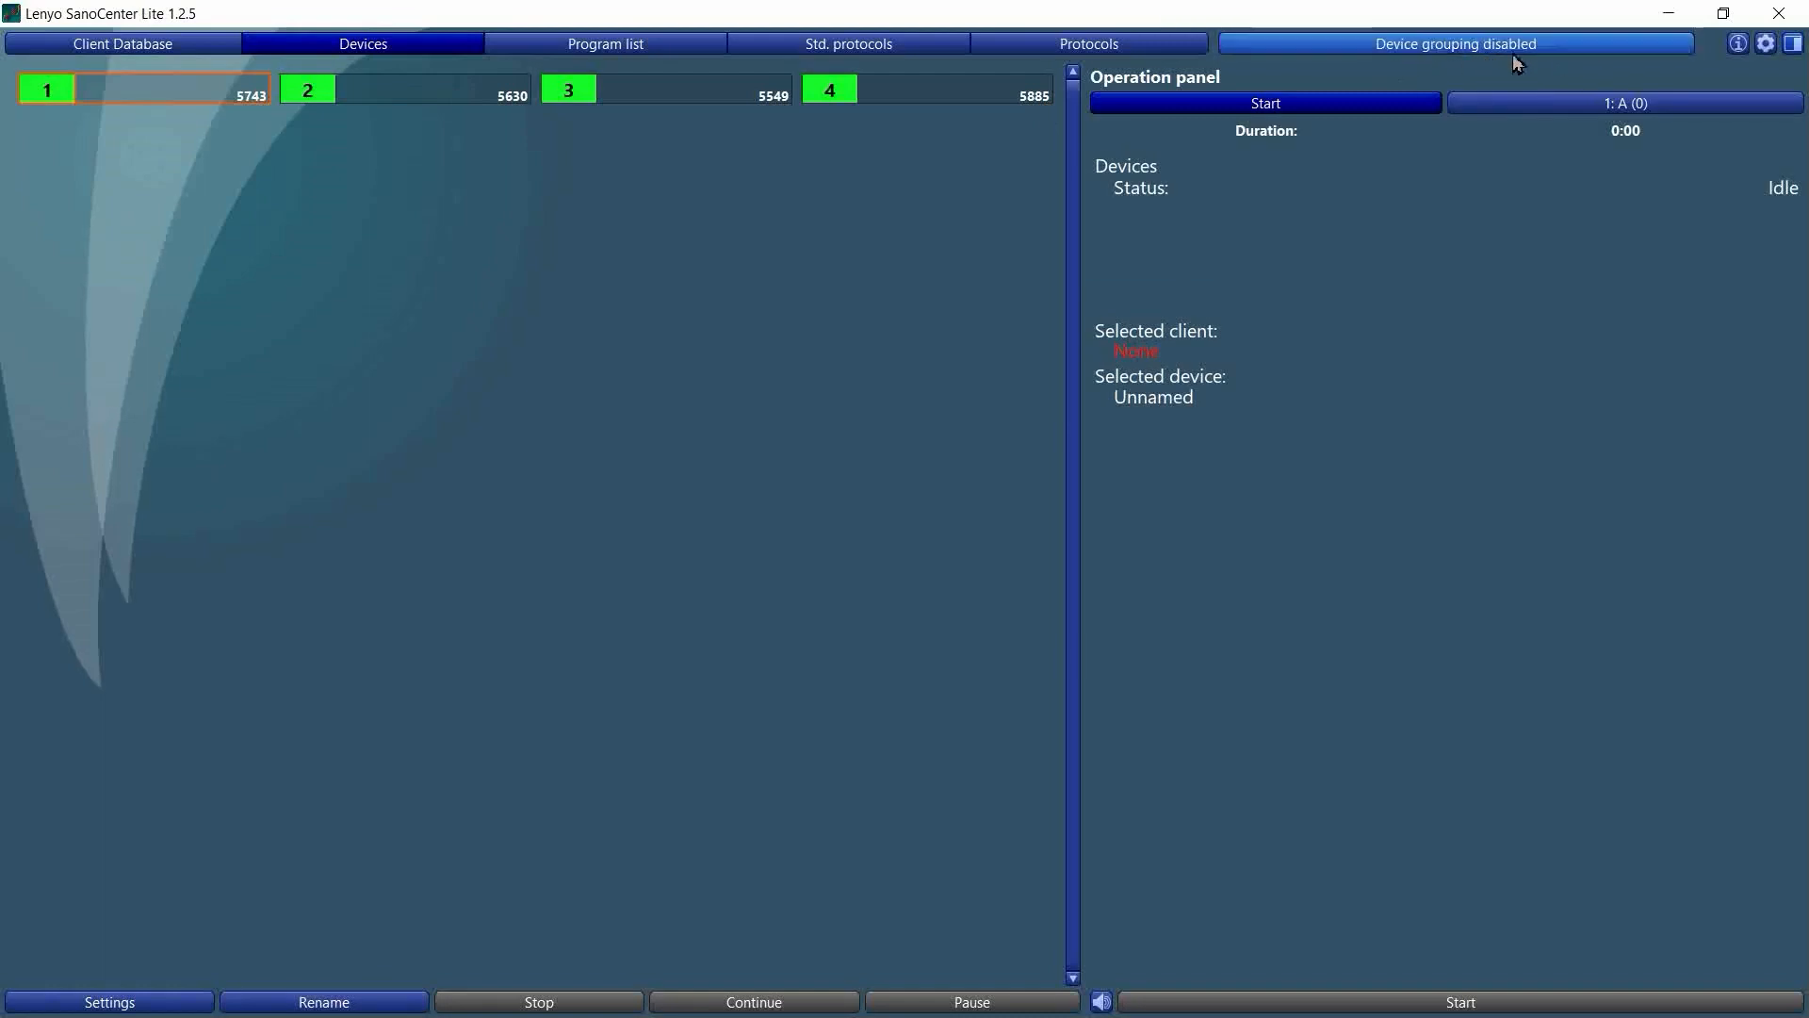
click(1556, 47)
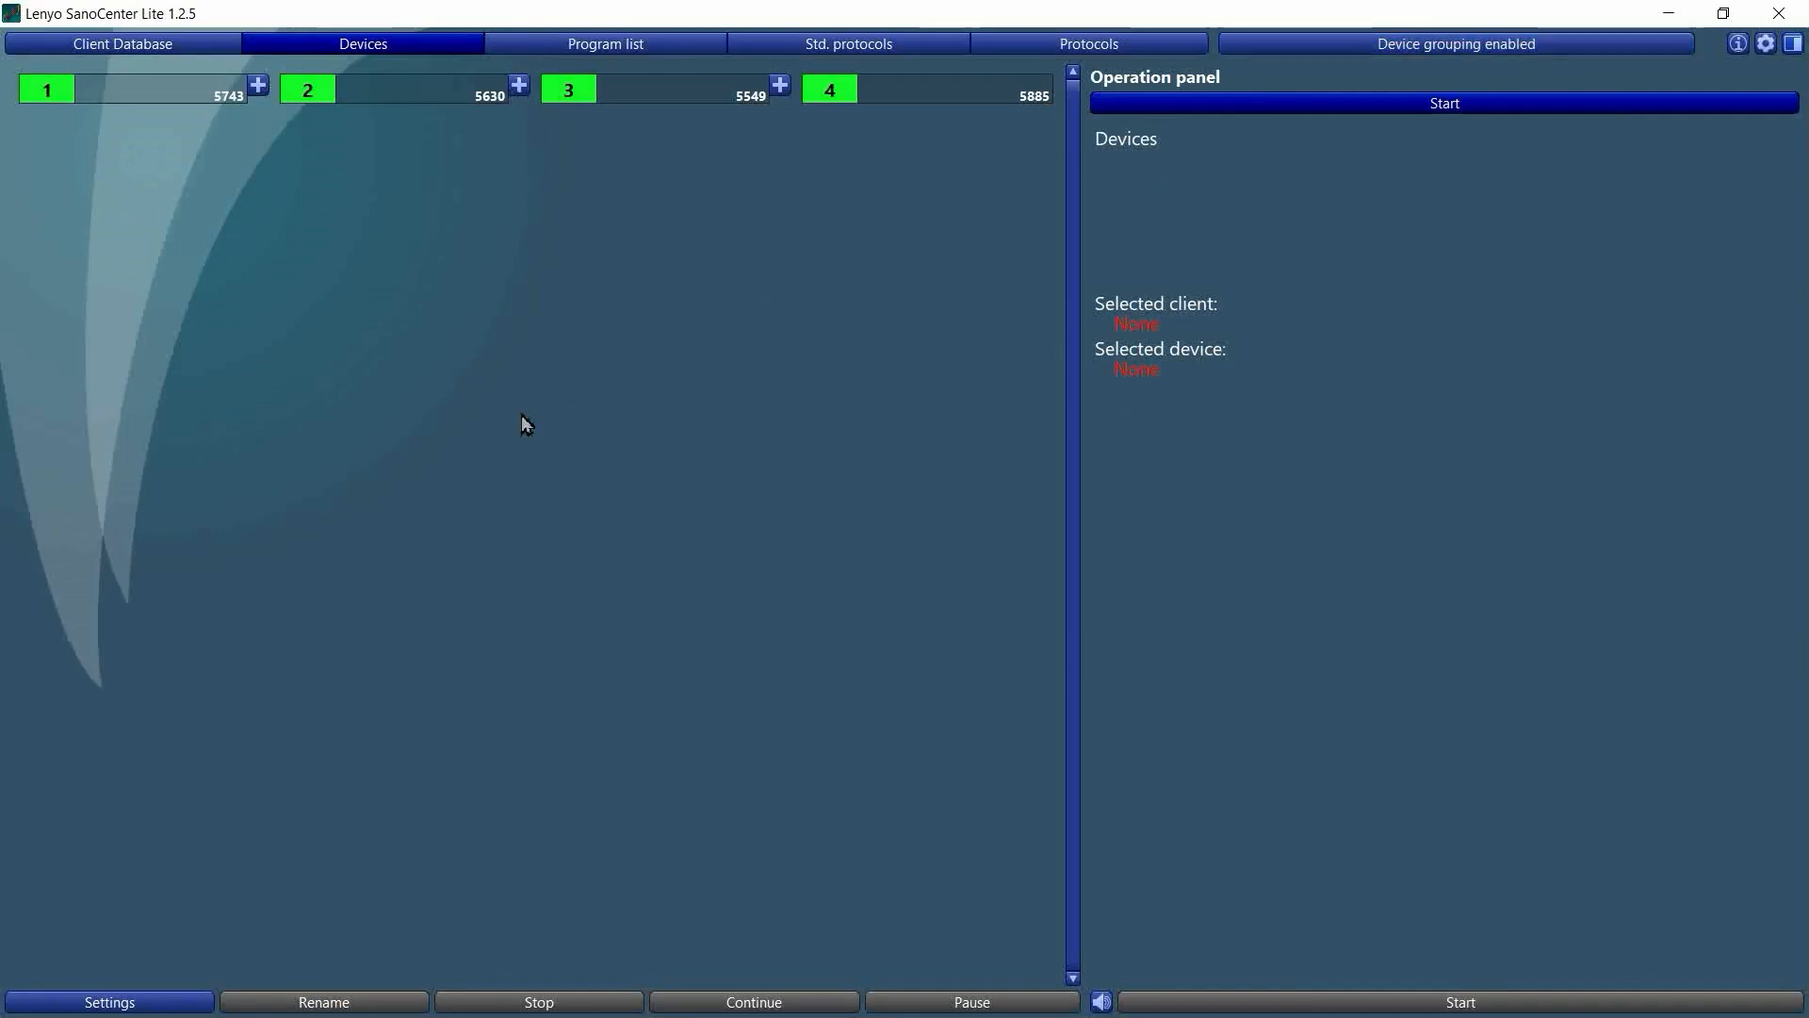
click(258, 86)
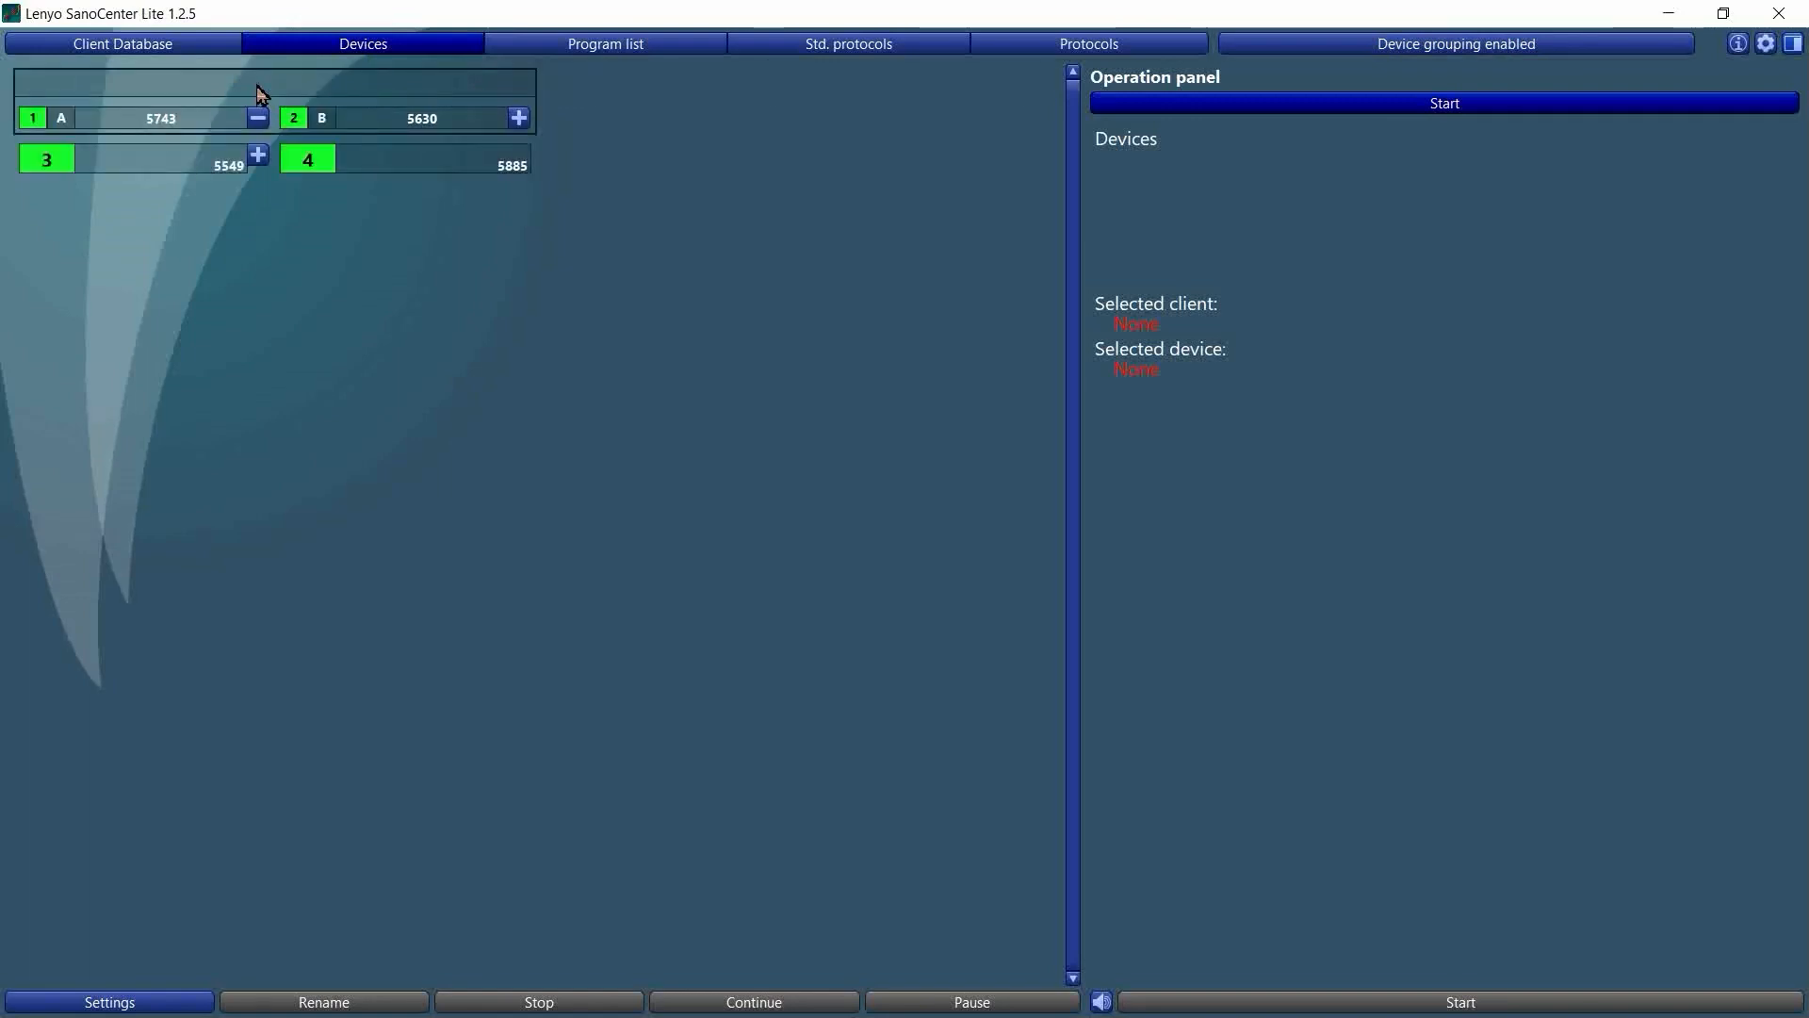
click(519, 118)
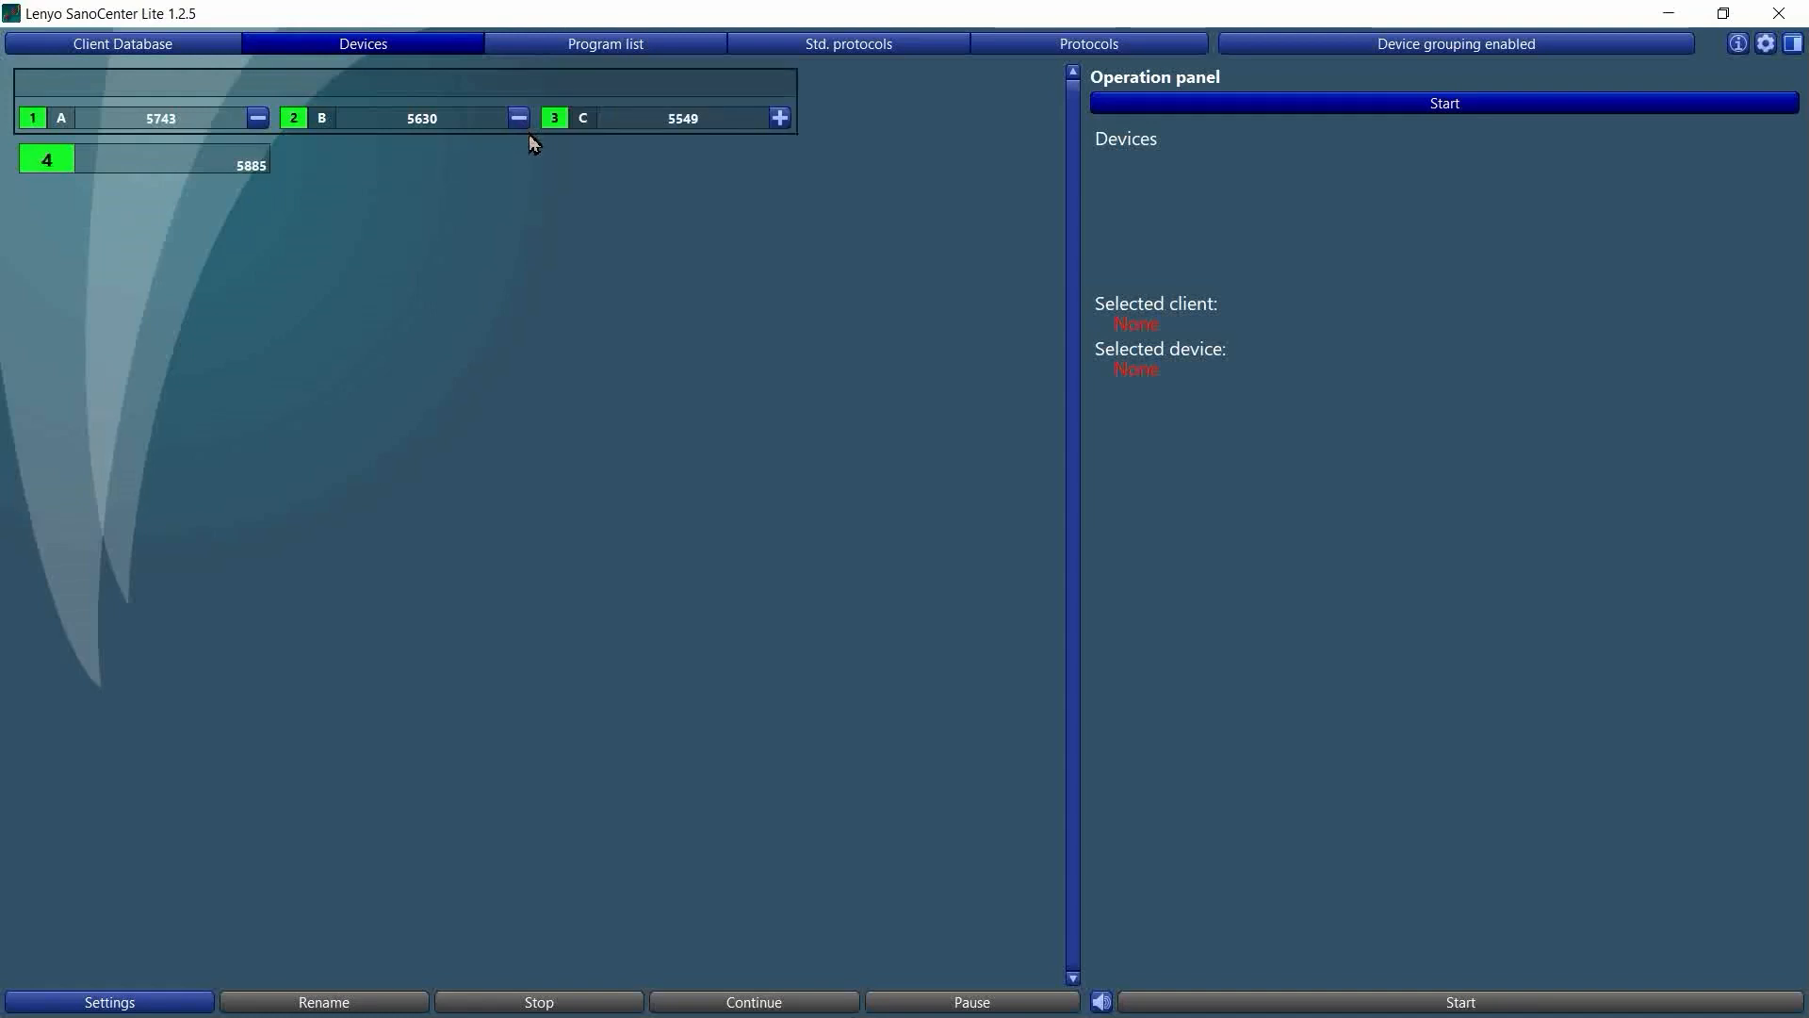
click(780, 118)
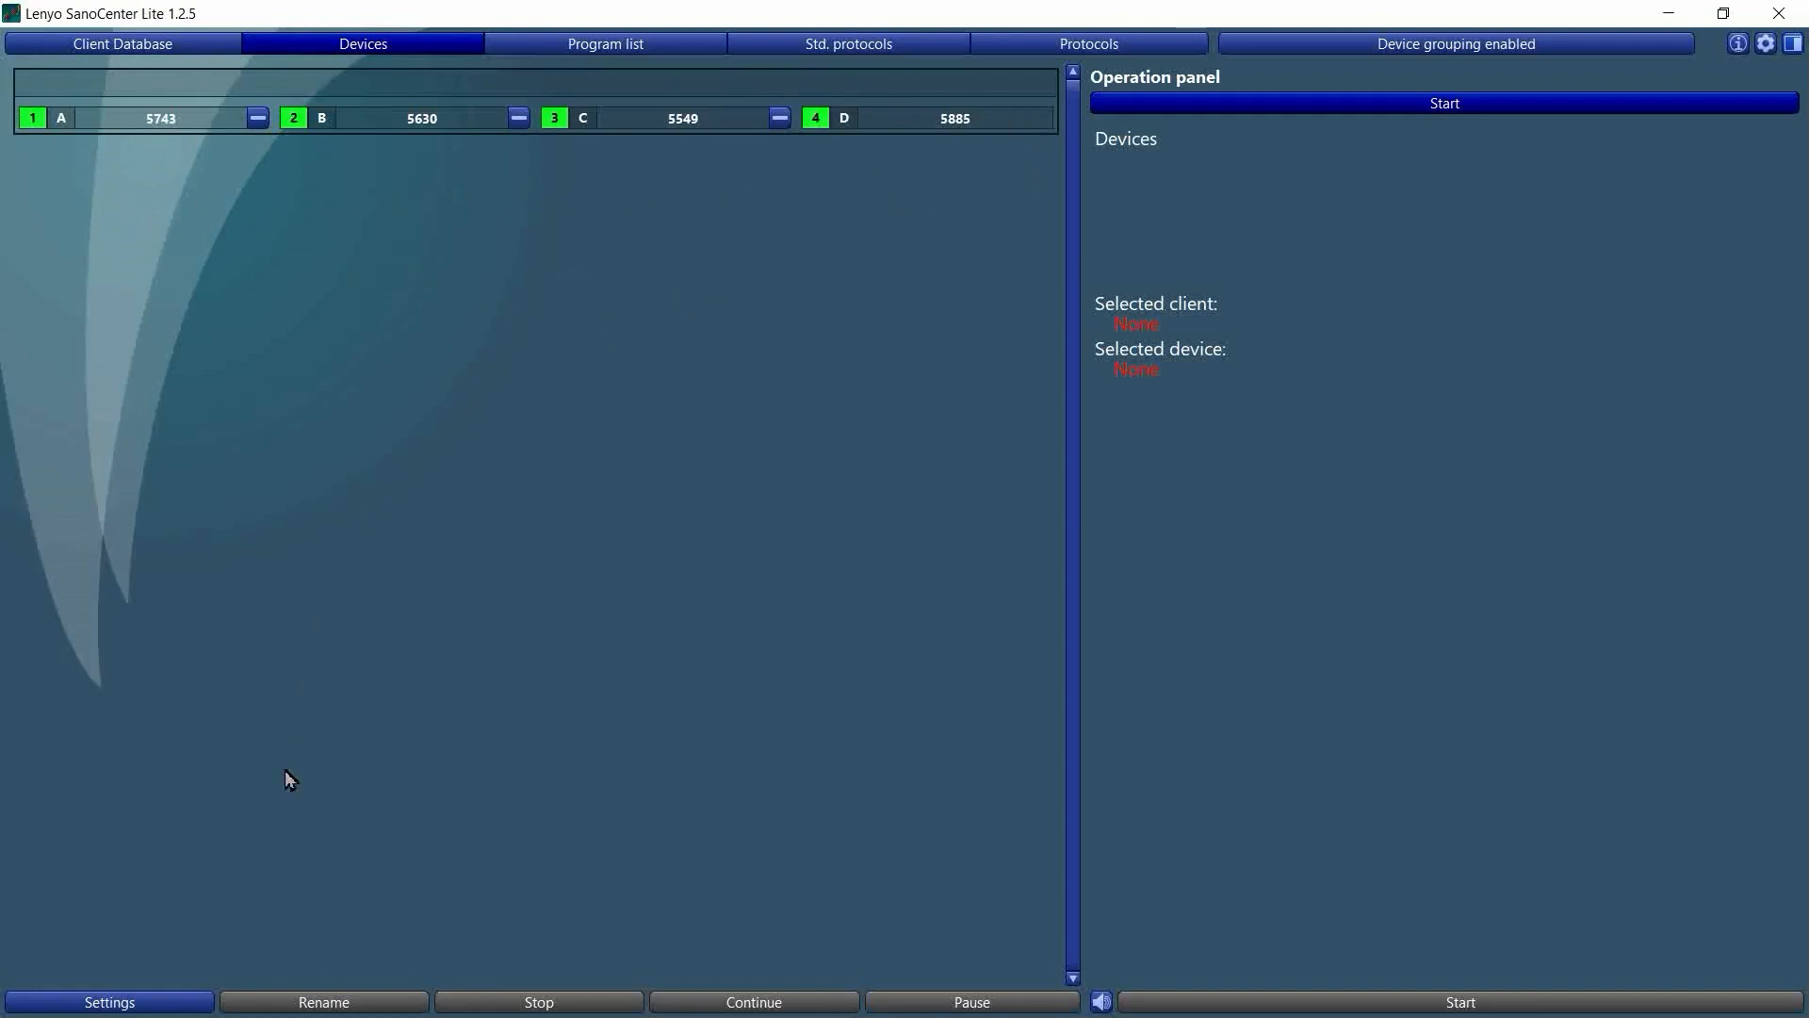
Lock the device grouping in the device map settings.
click(109, 1003)
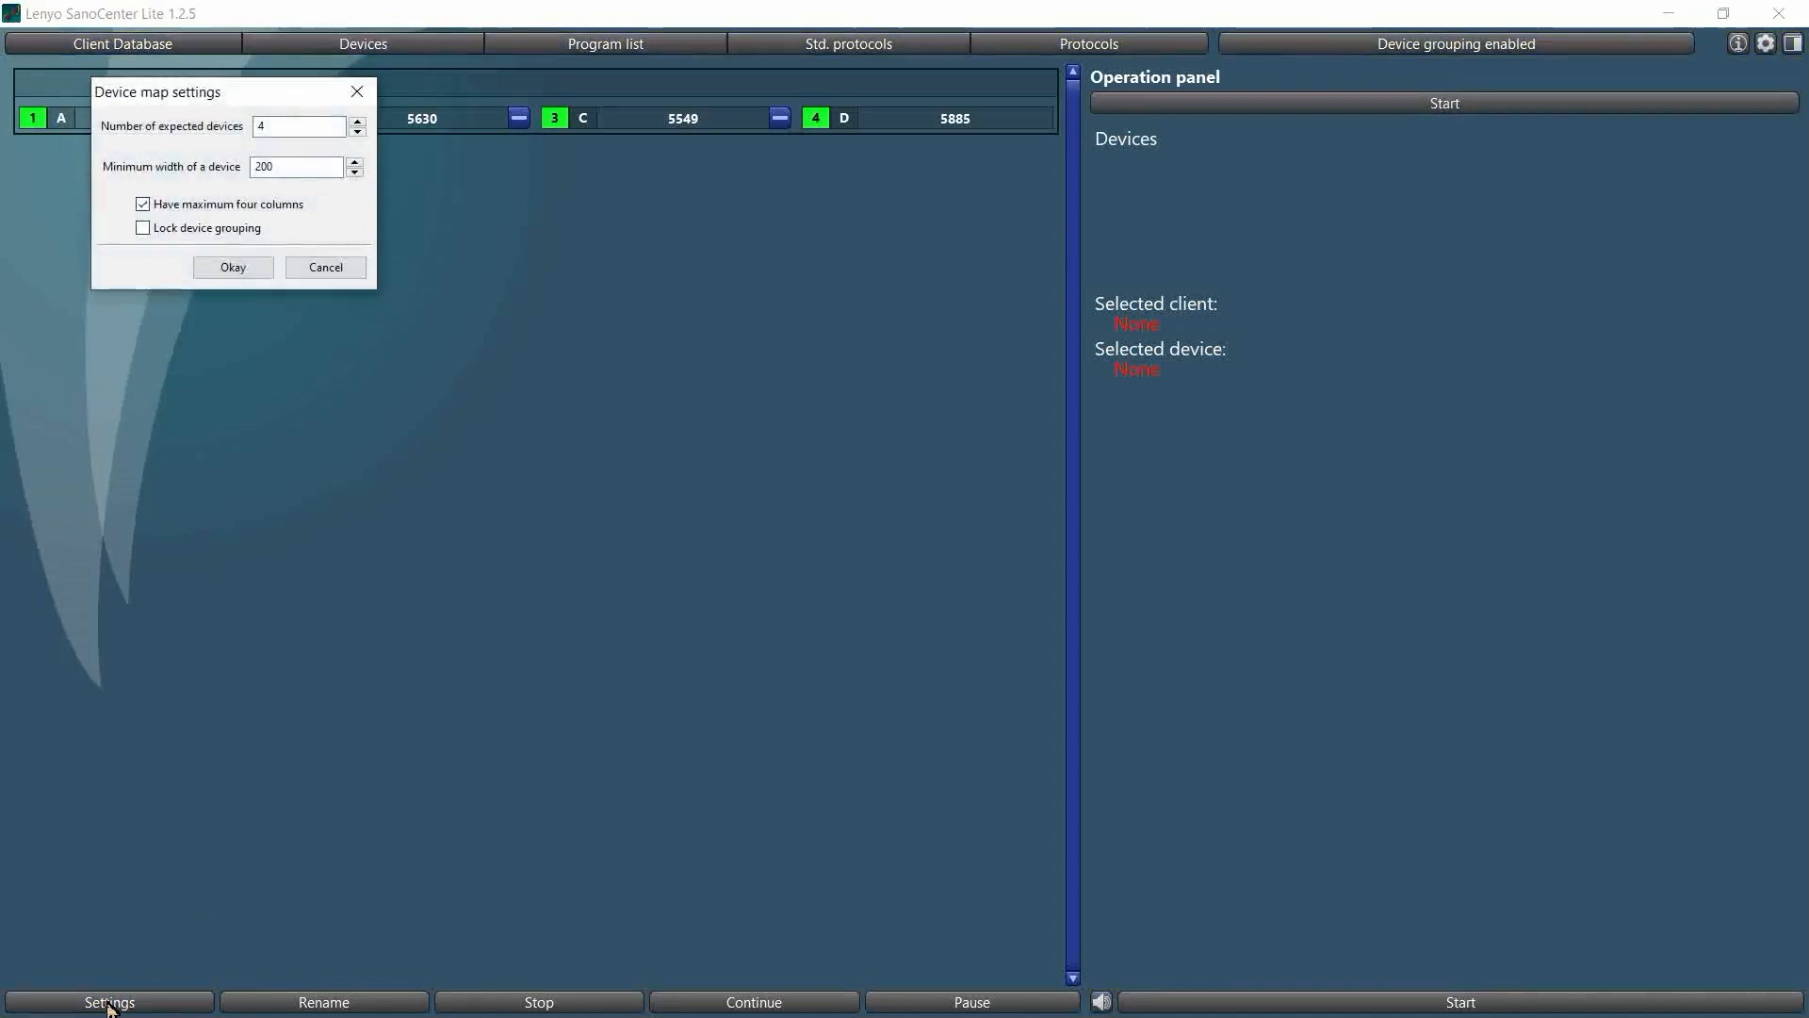
click(141, 229)
click(237, 275)
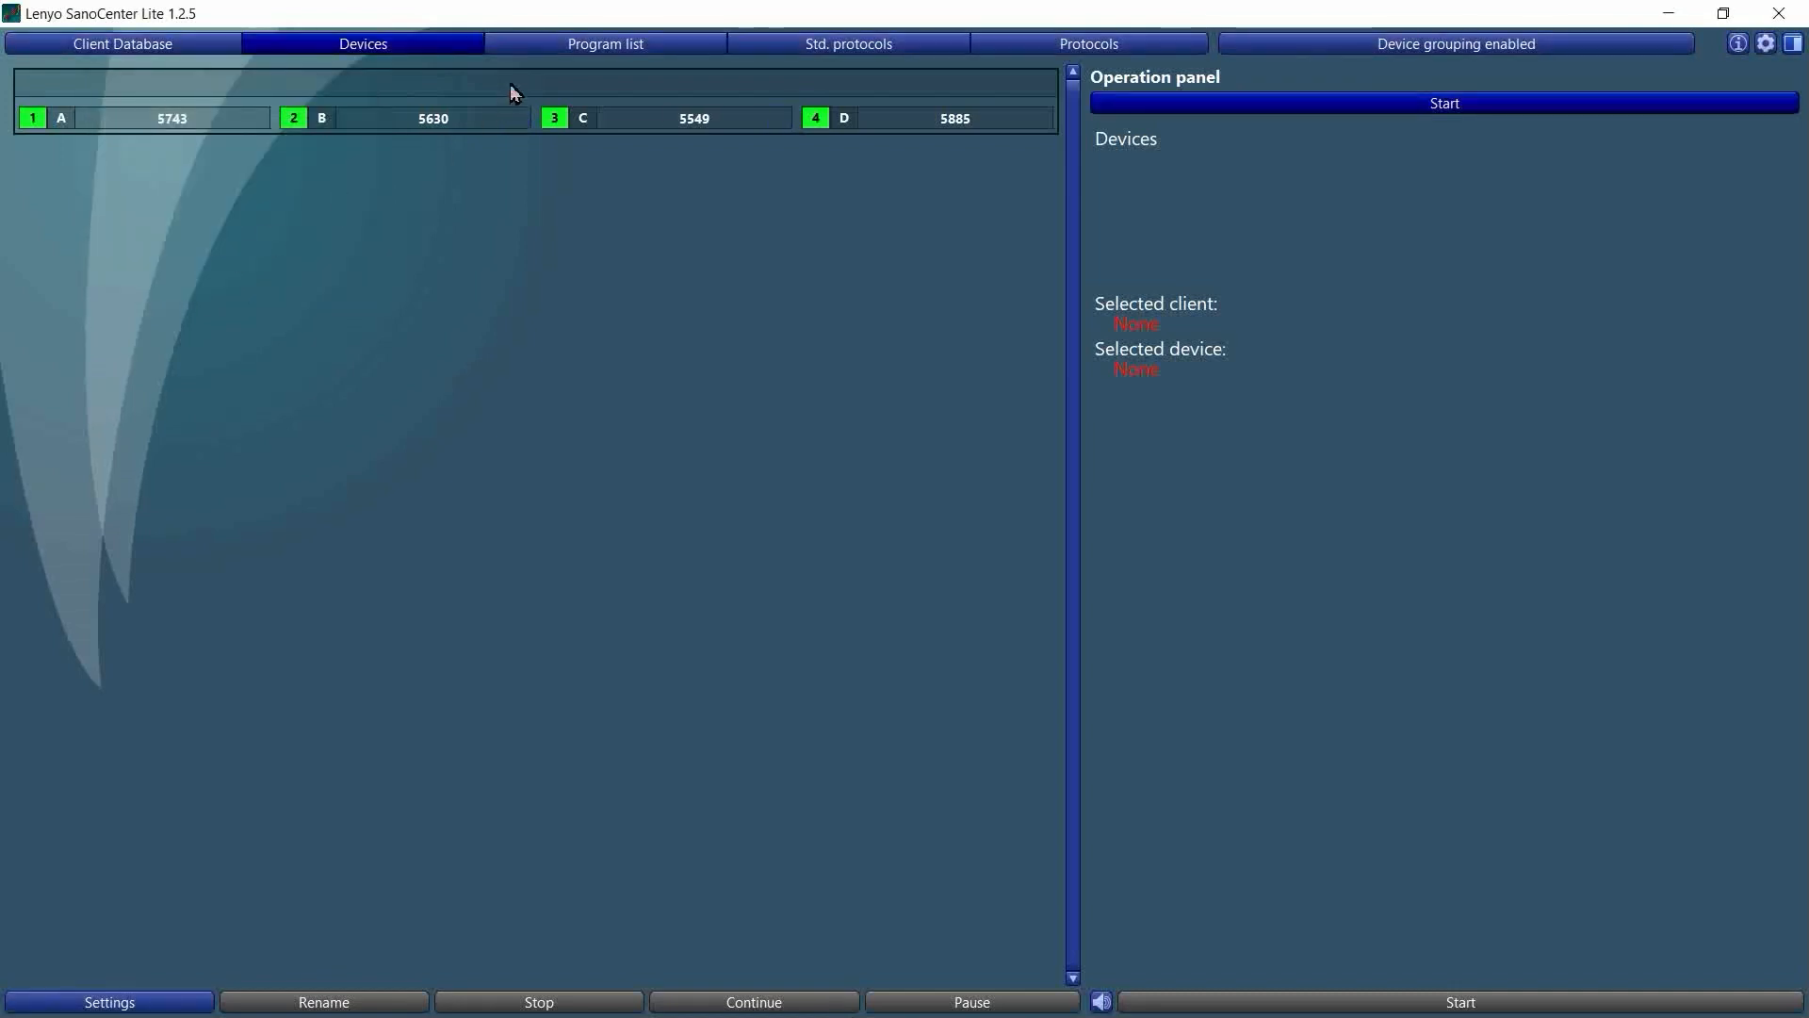
Name the four-device group "Devices".
double_click(509, 84)
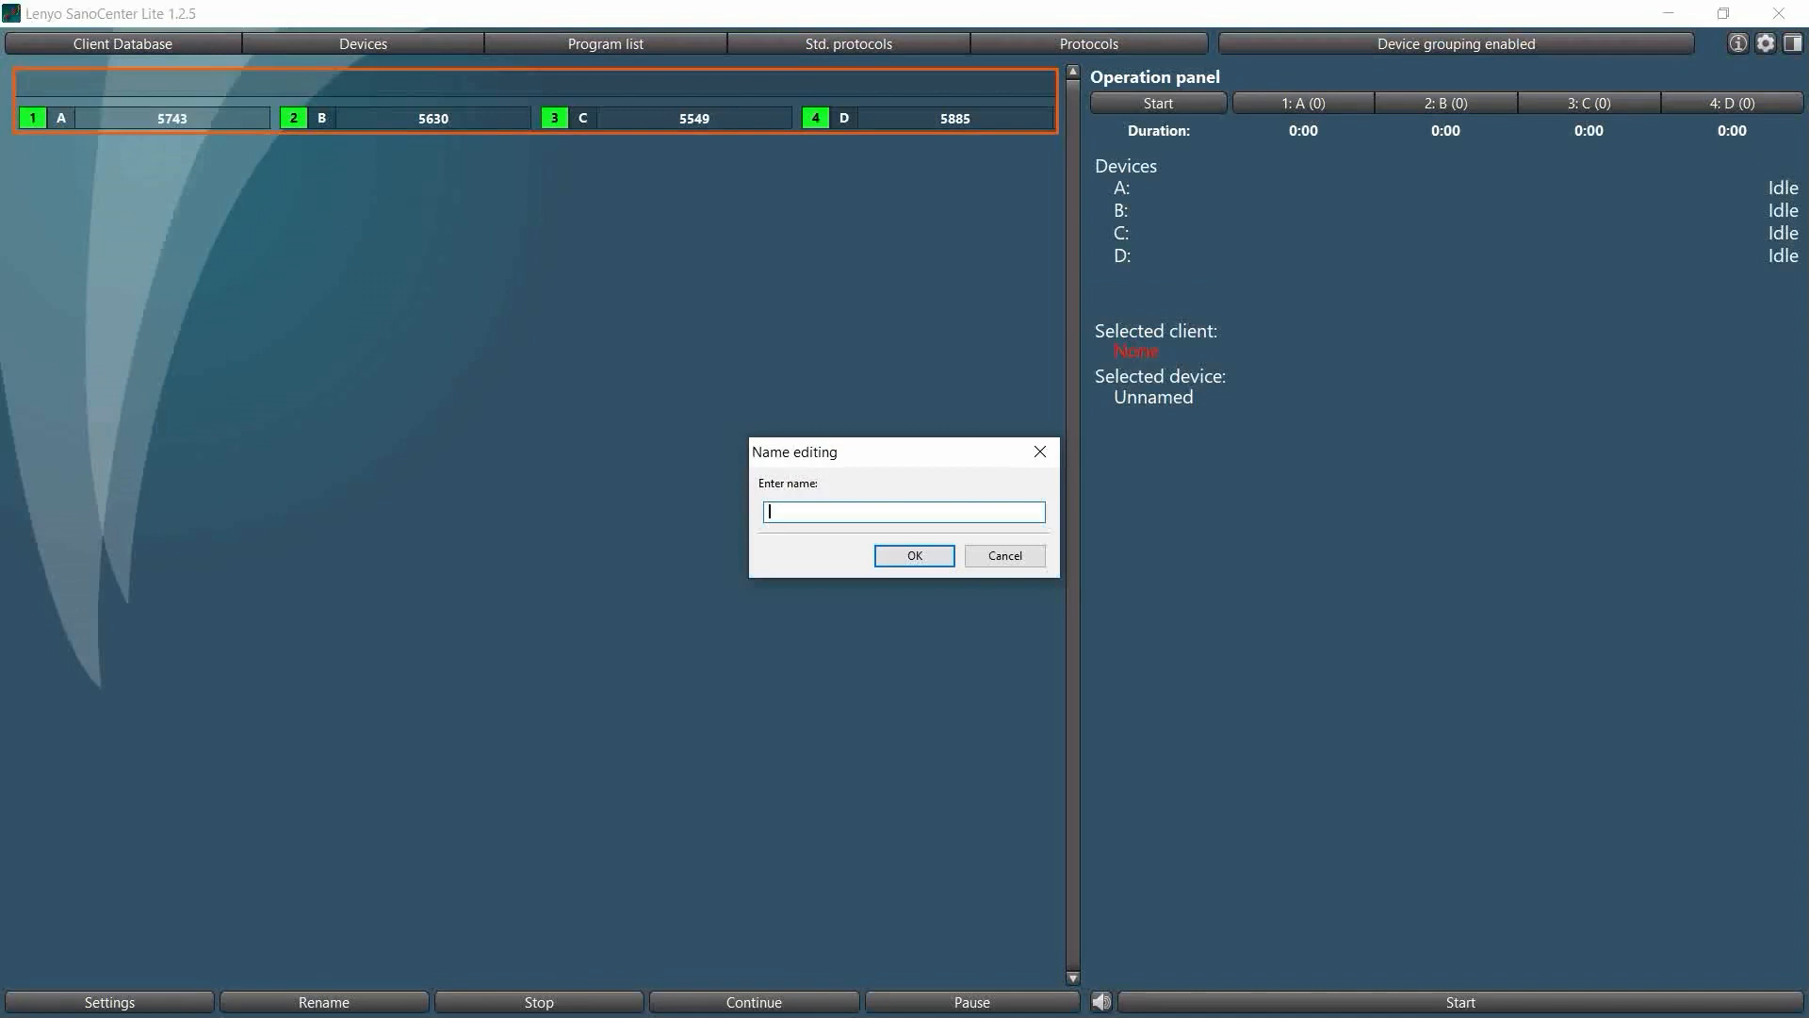
text(Devices)
click(927, 563)
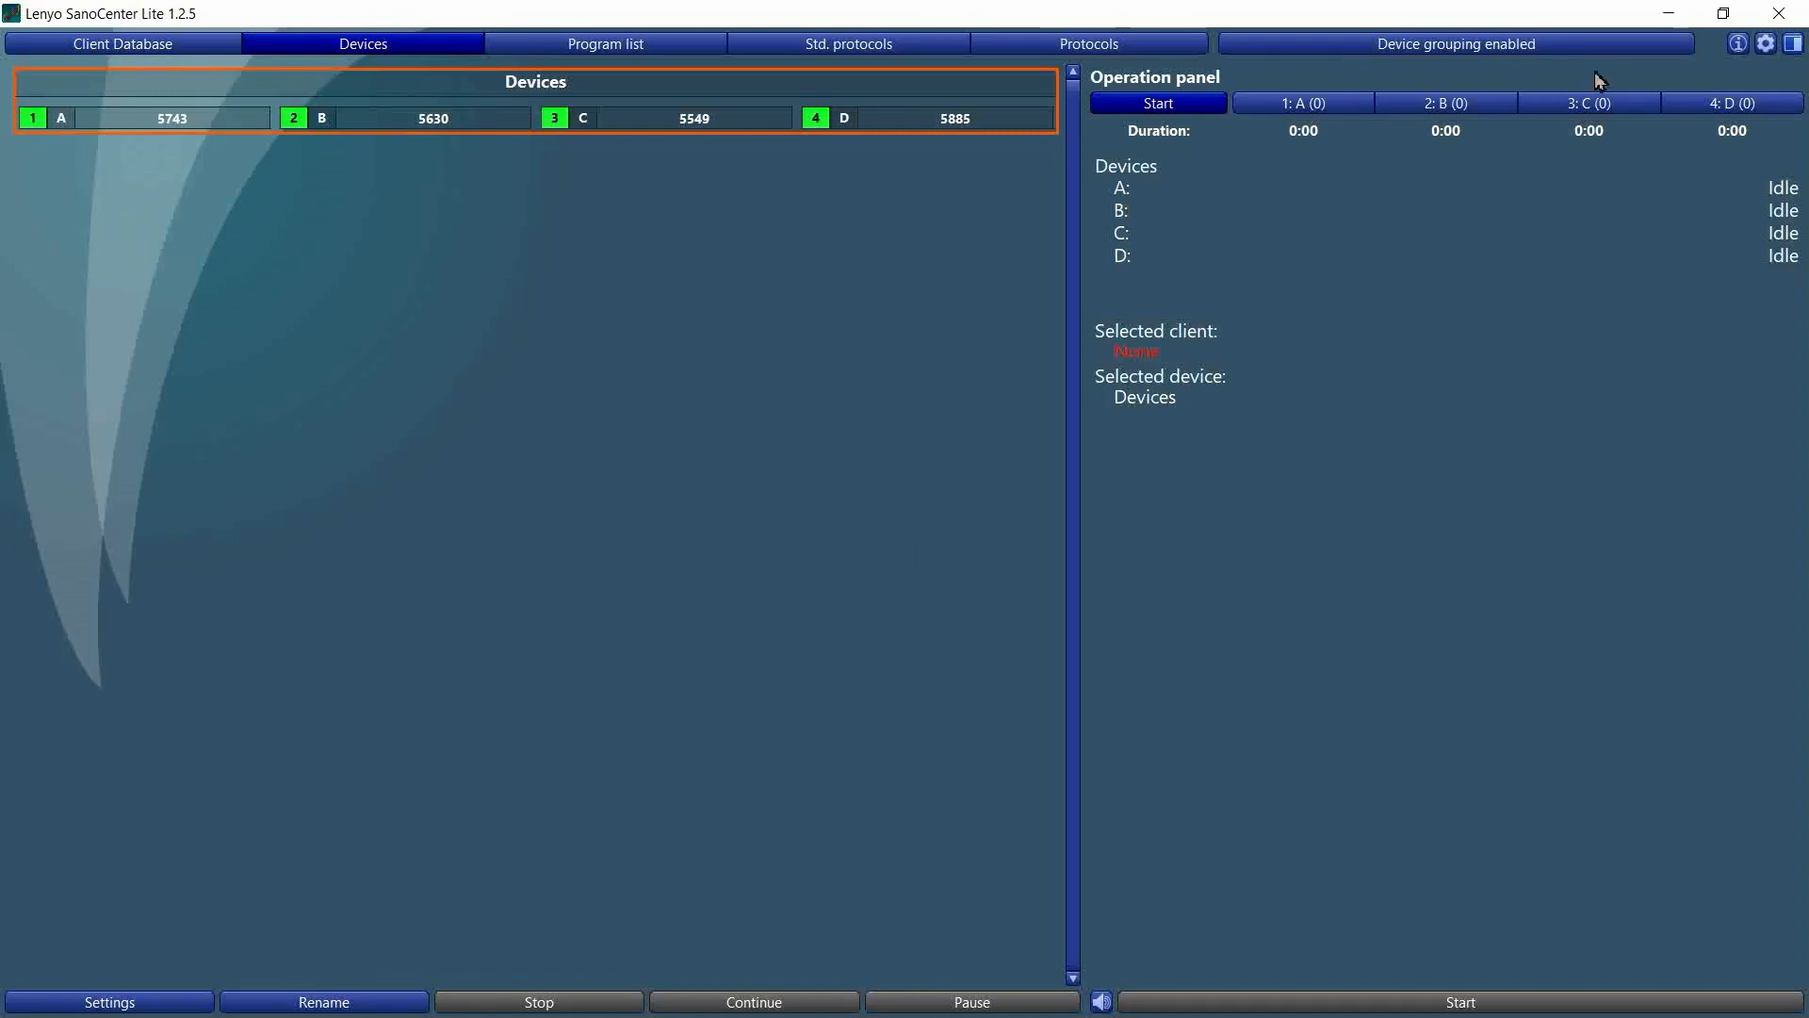
Examine devices 1 to 4 individually with grouping disabled, and reselect the Devices group with grouping enabled.
click(1567, 46)
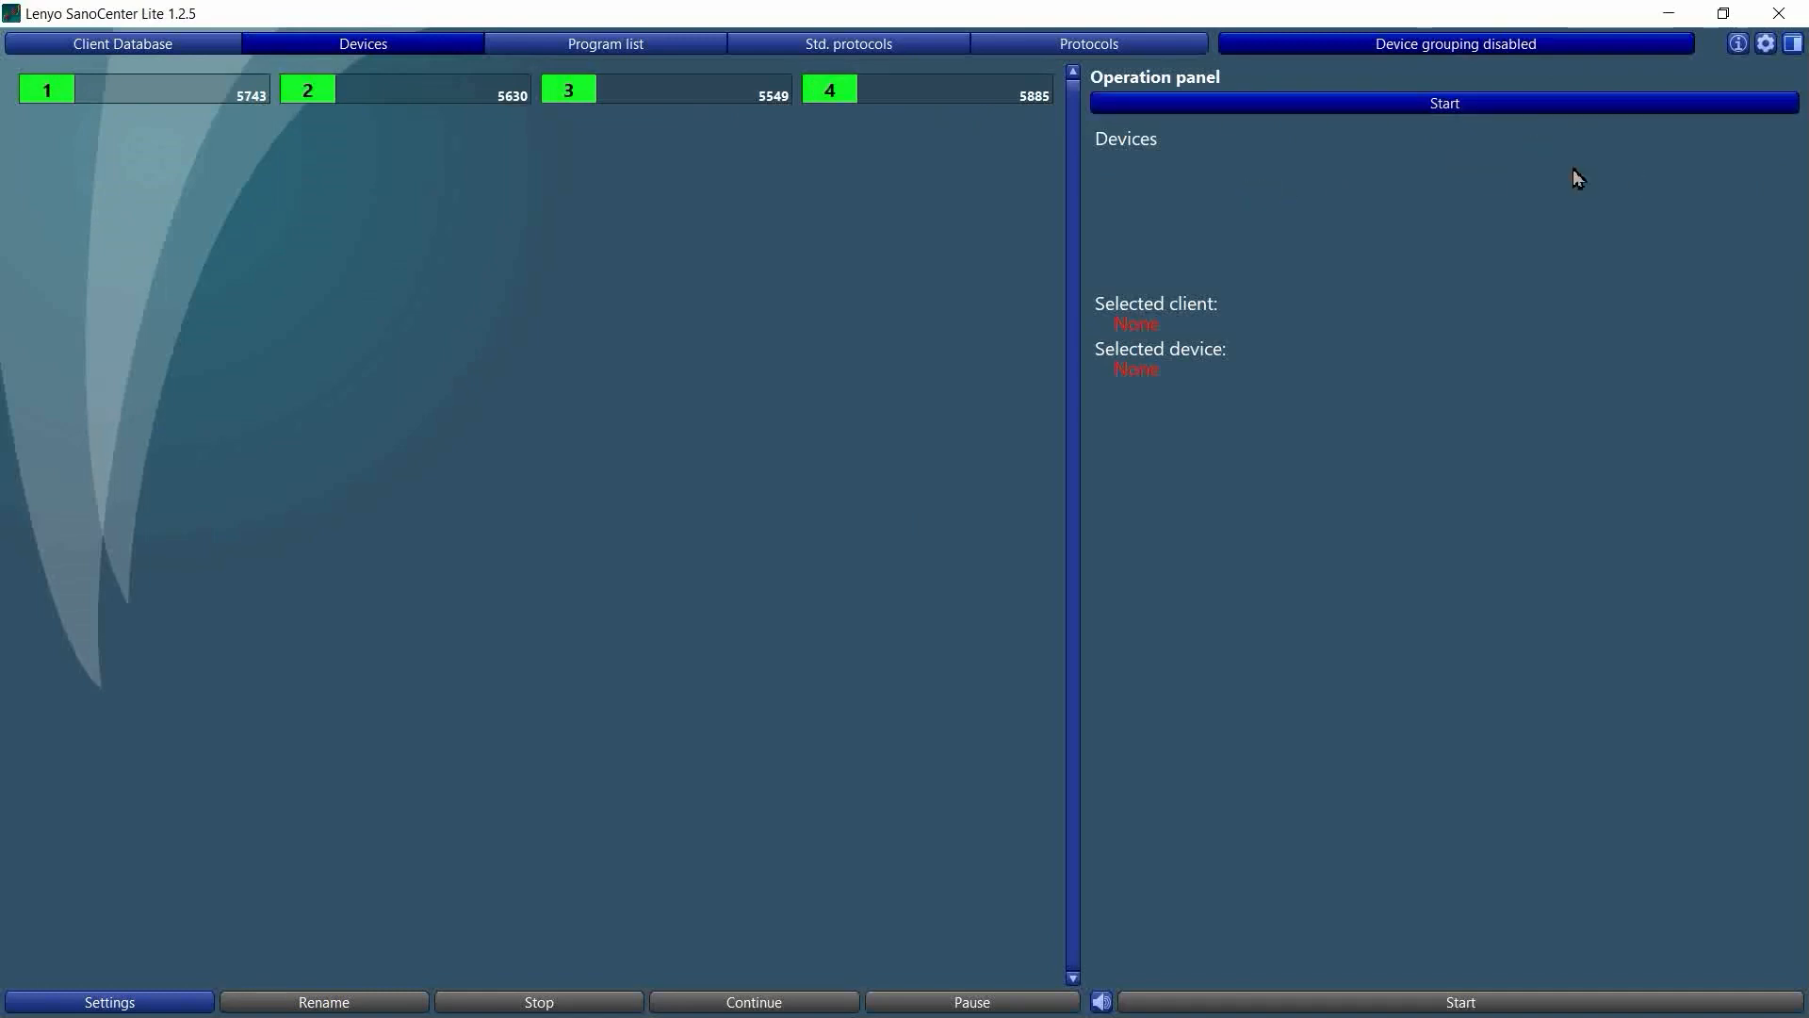
click(98, 91)
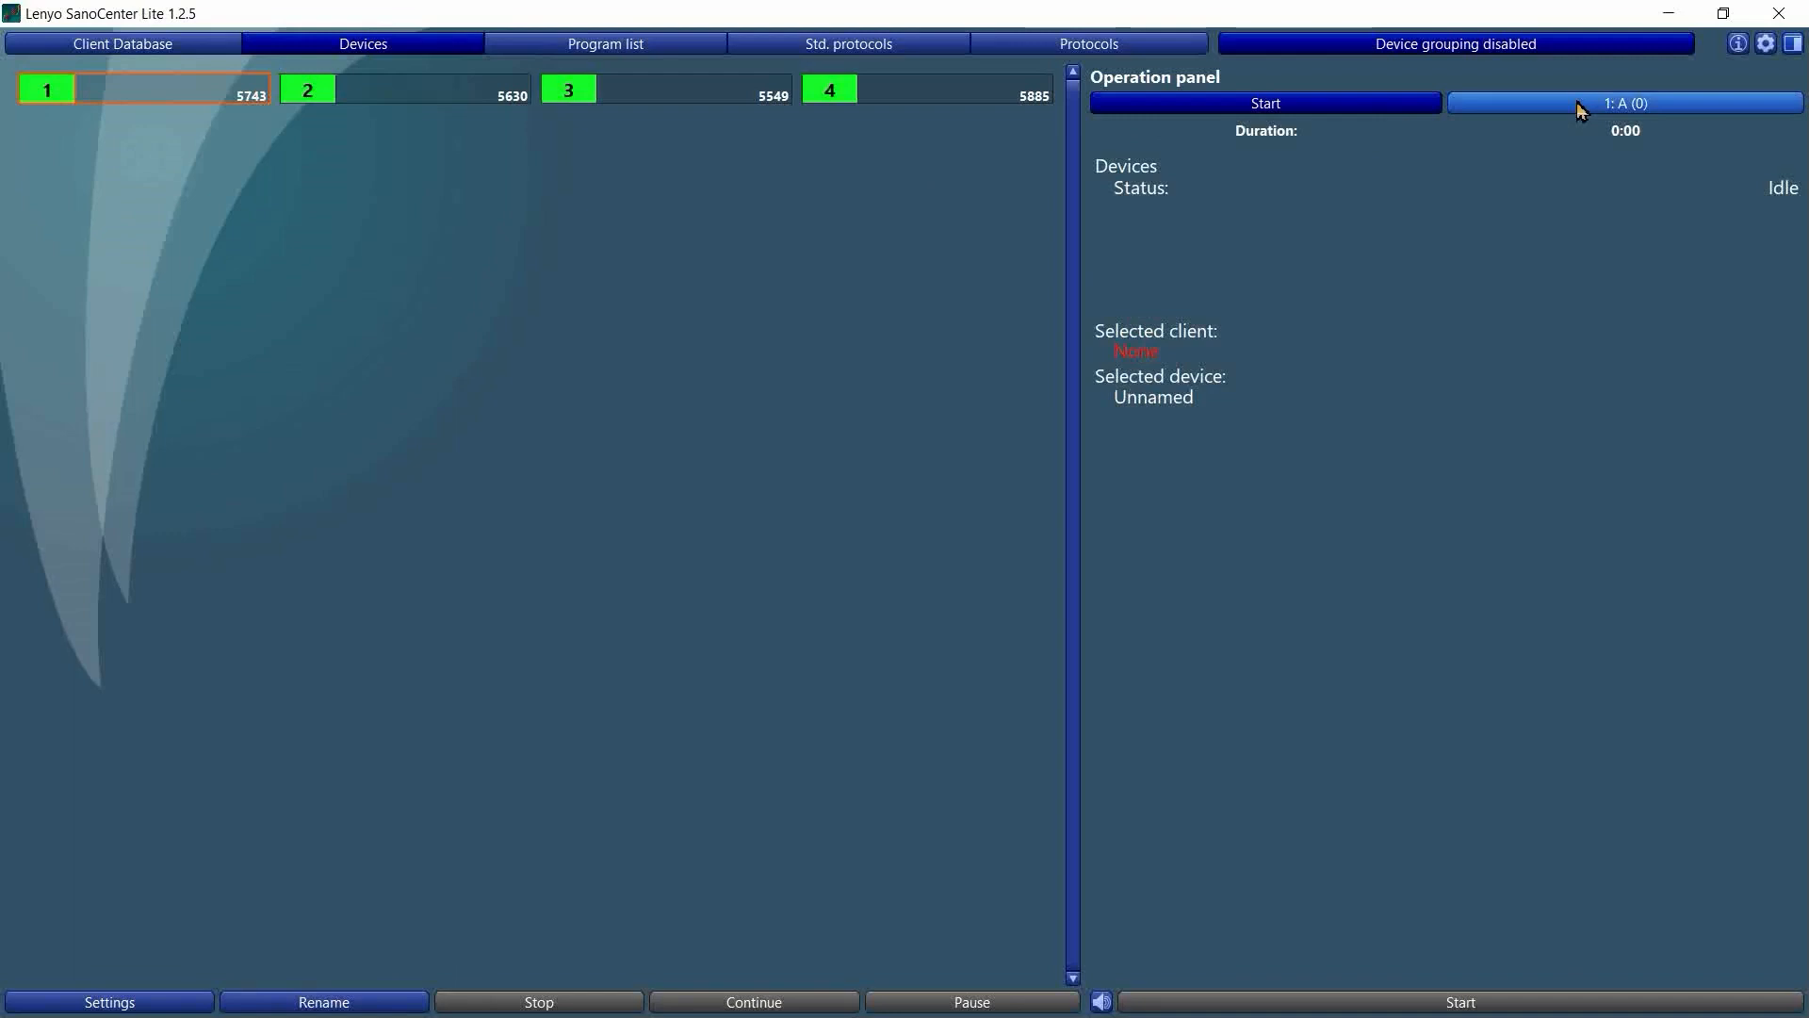
click(420, 92)
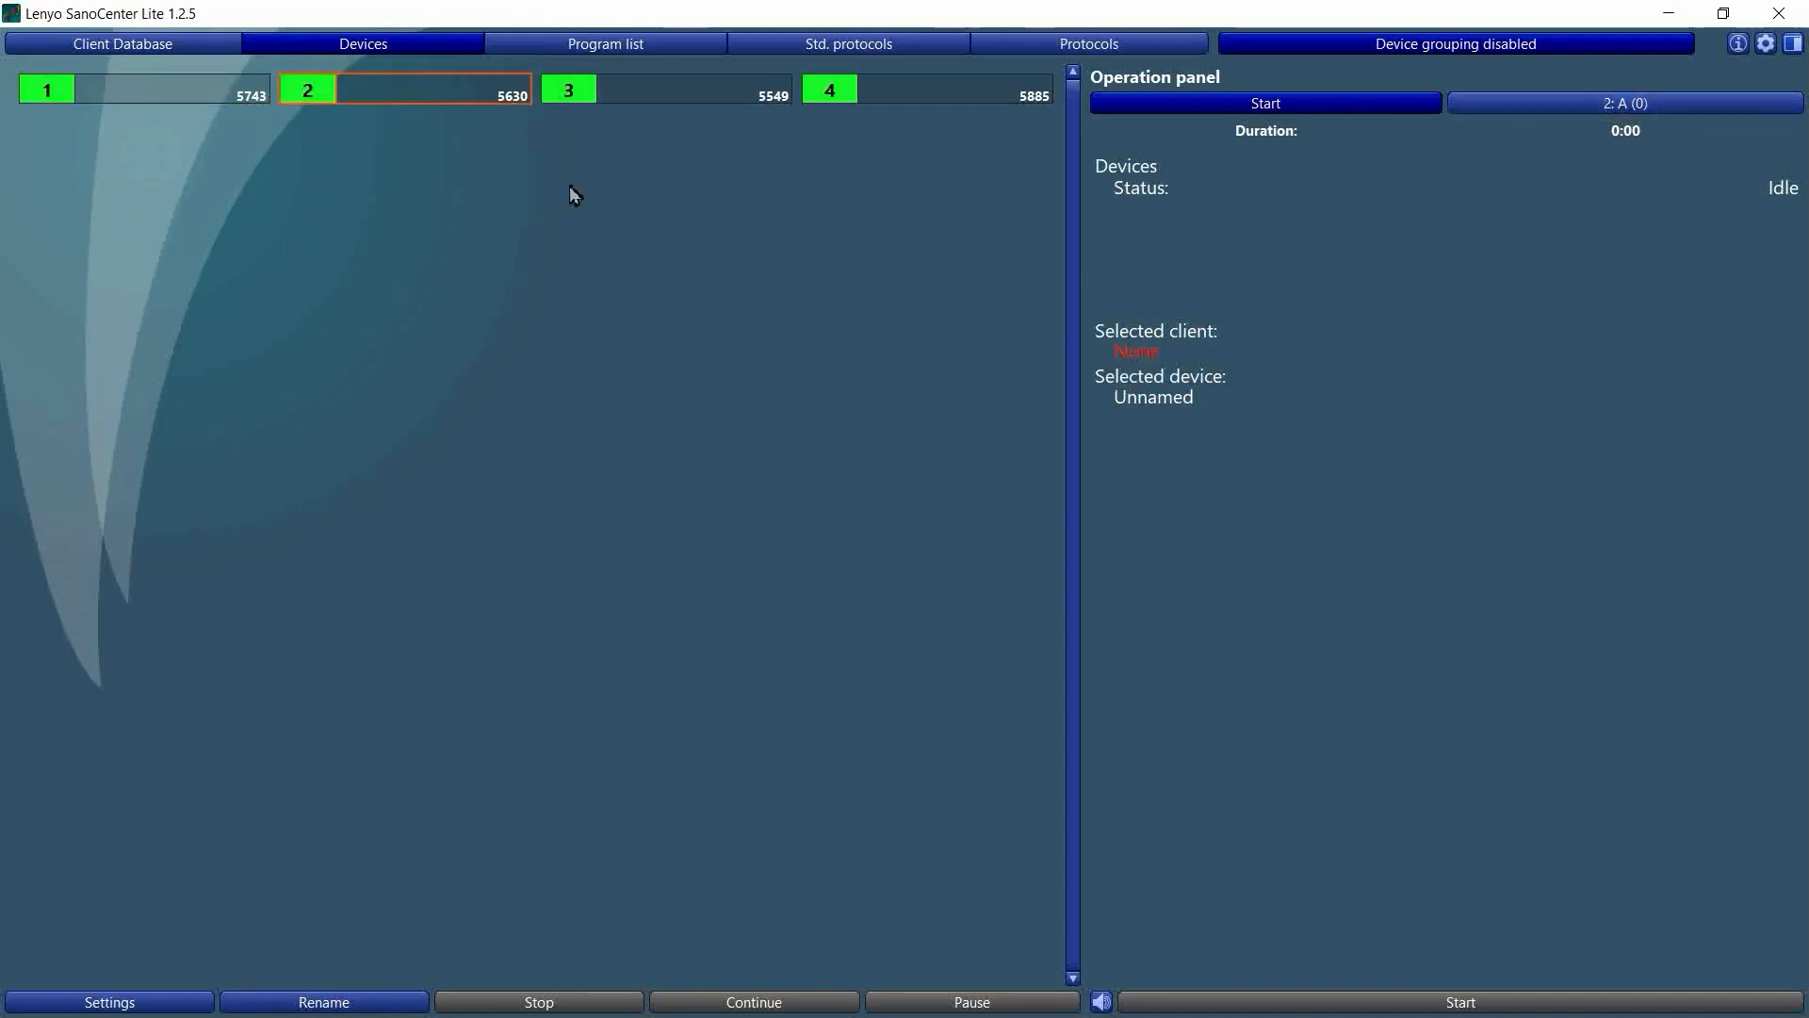
click(648, 98)
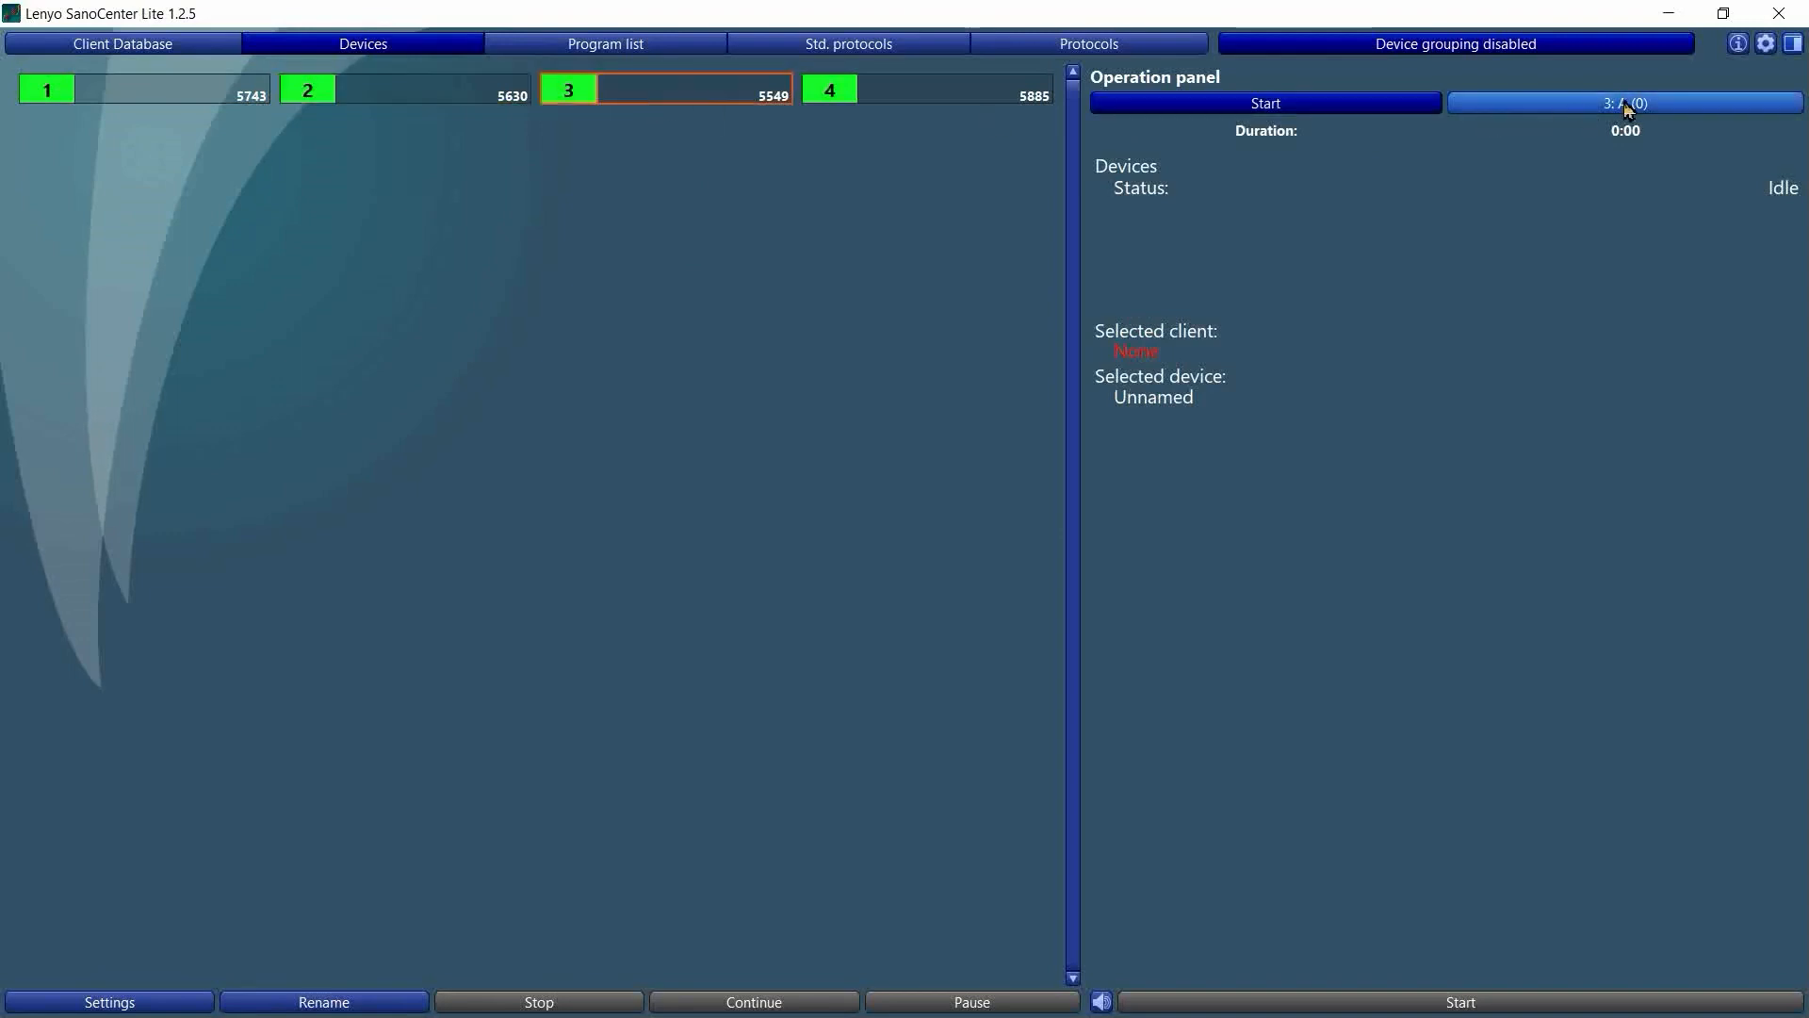
click(881, 93)
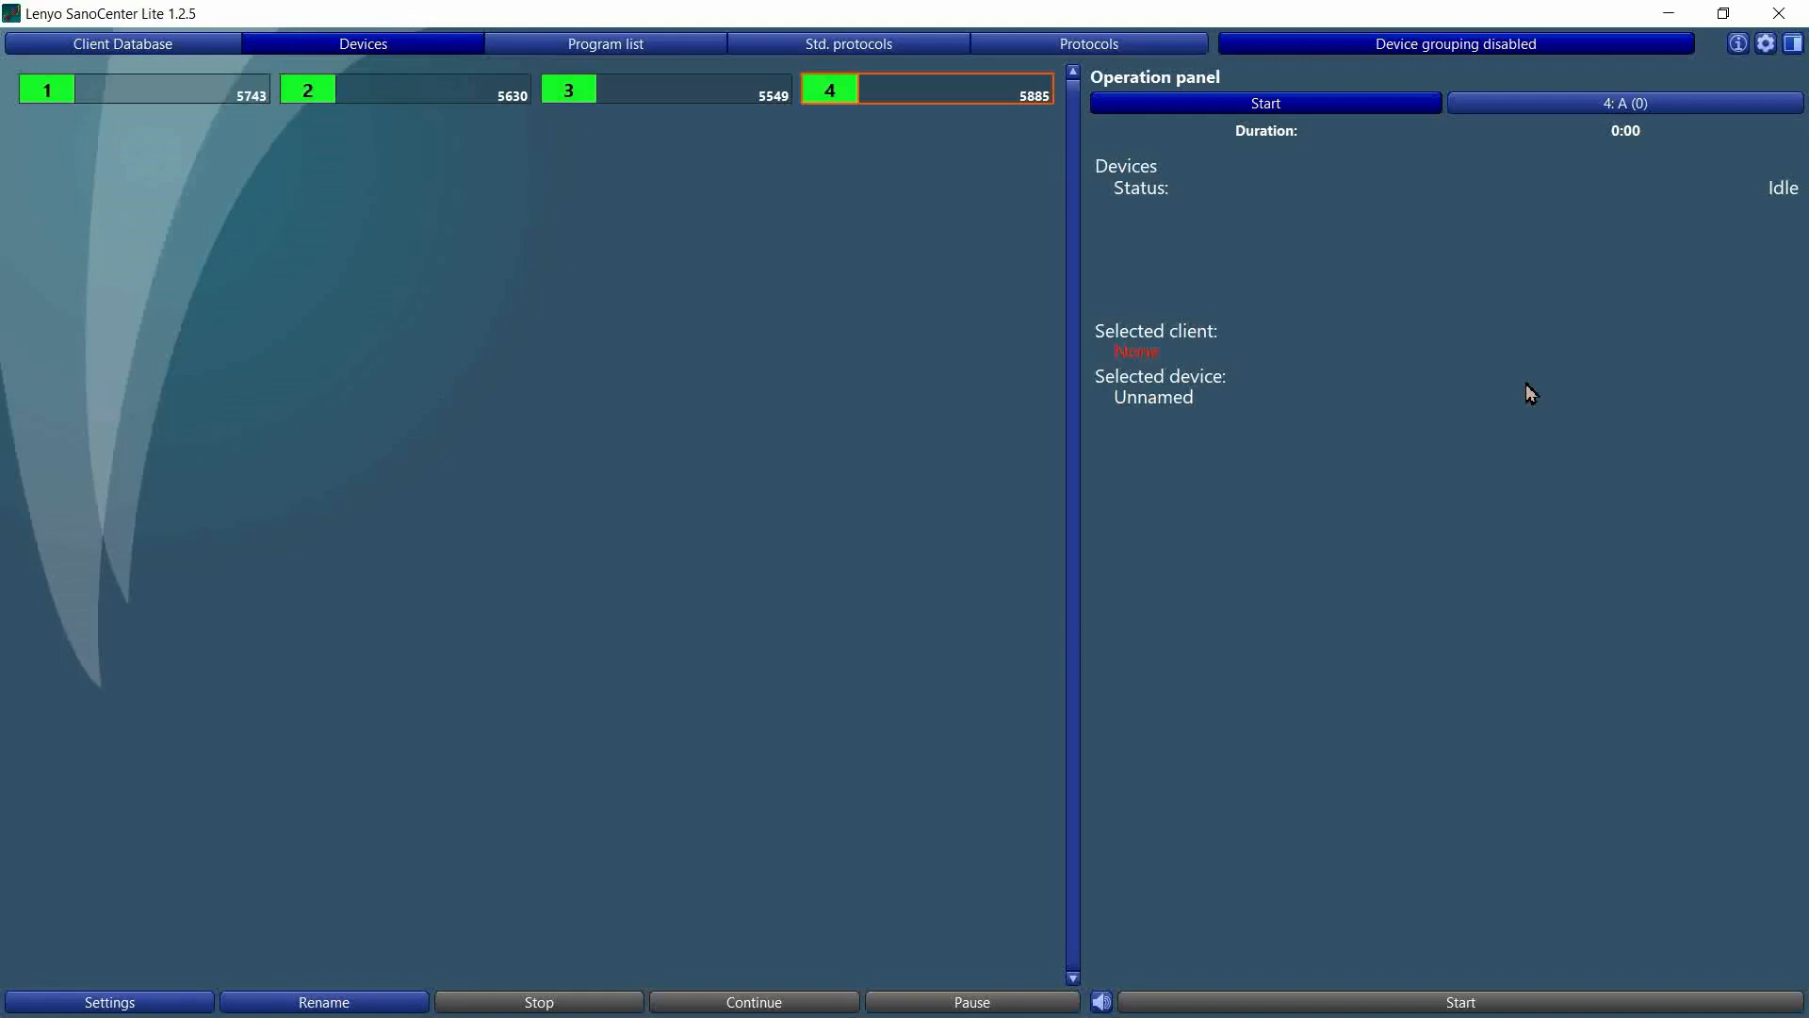
click(1585, 48)
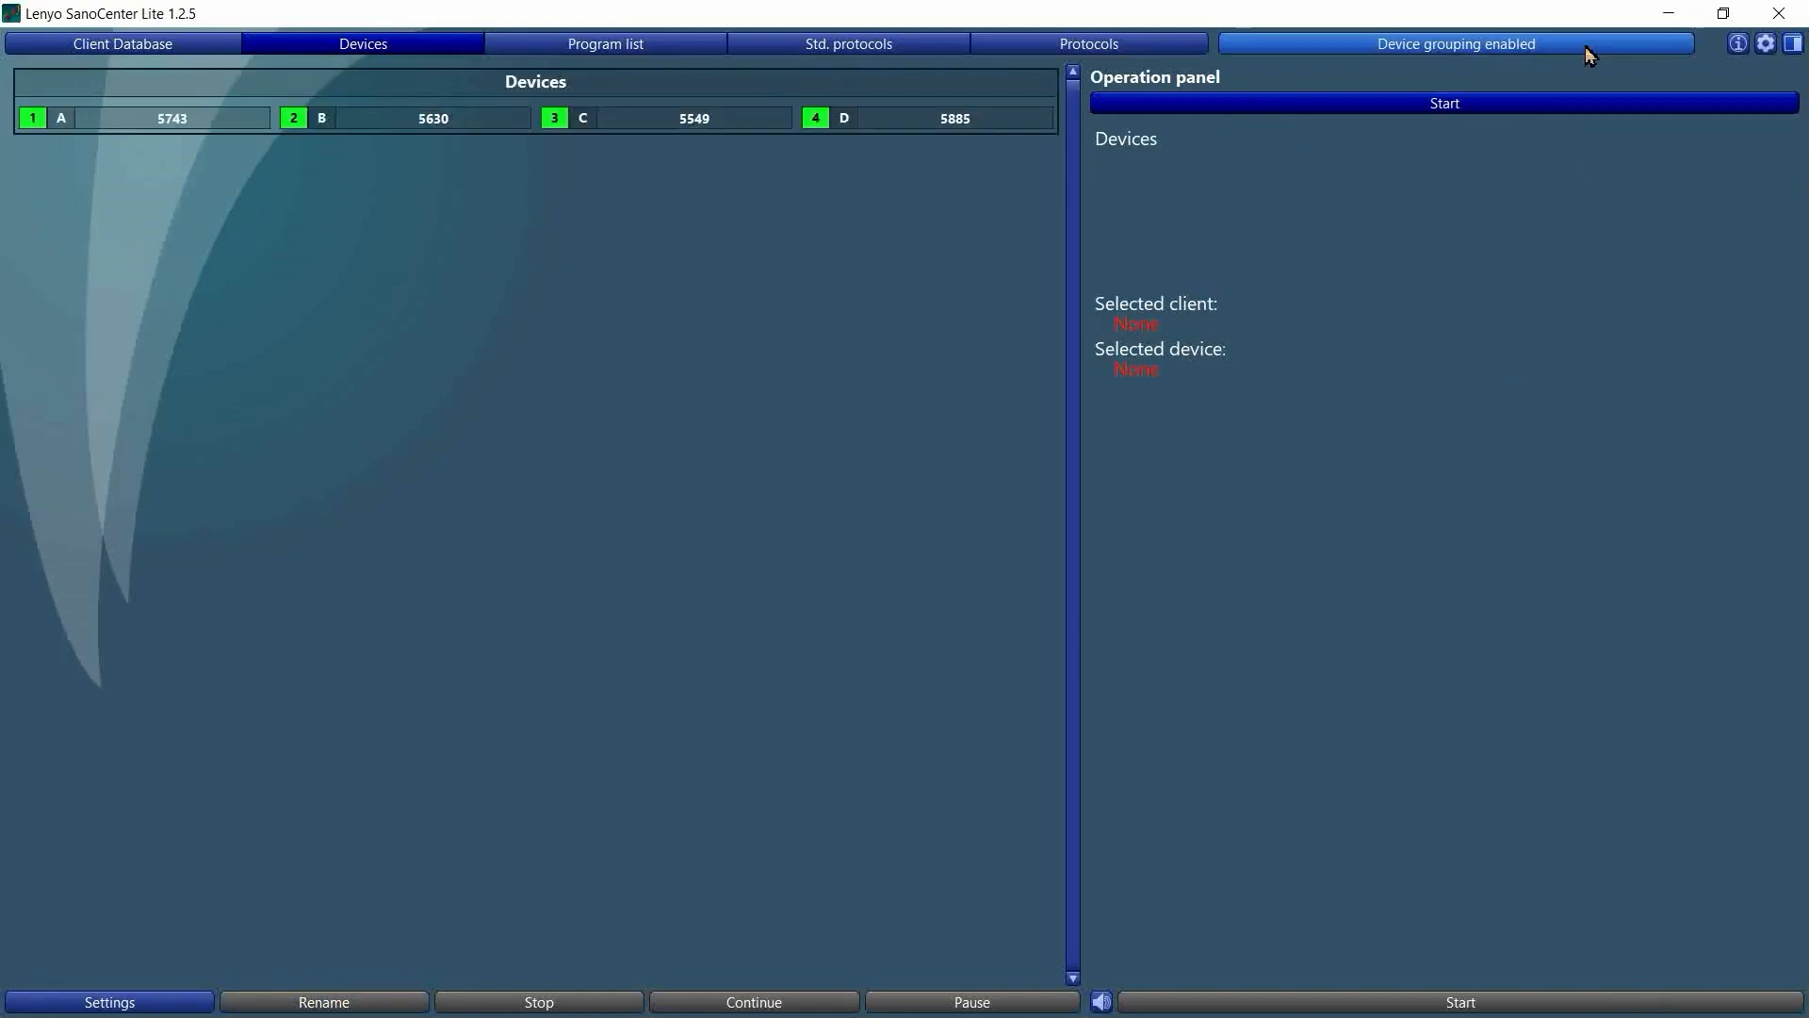
click(173, 96)
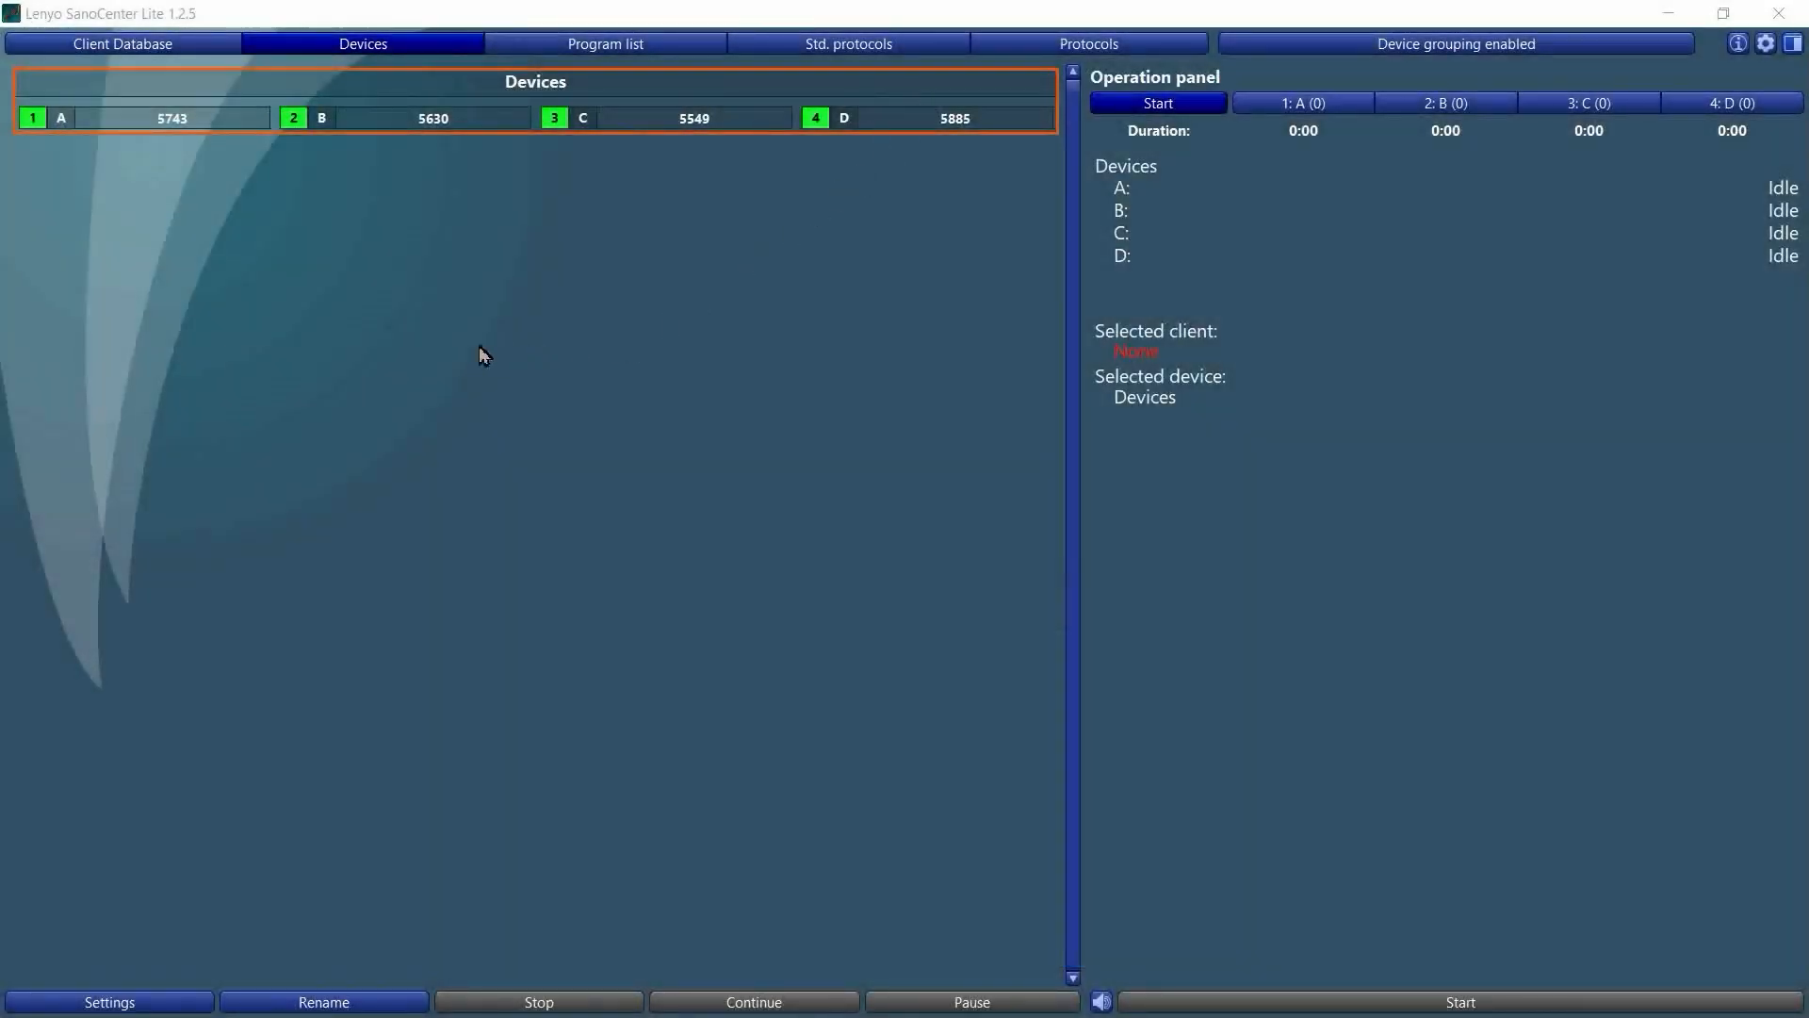
Browse the list of standard protocol folders.
click(891, 52)
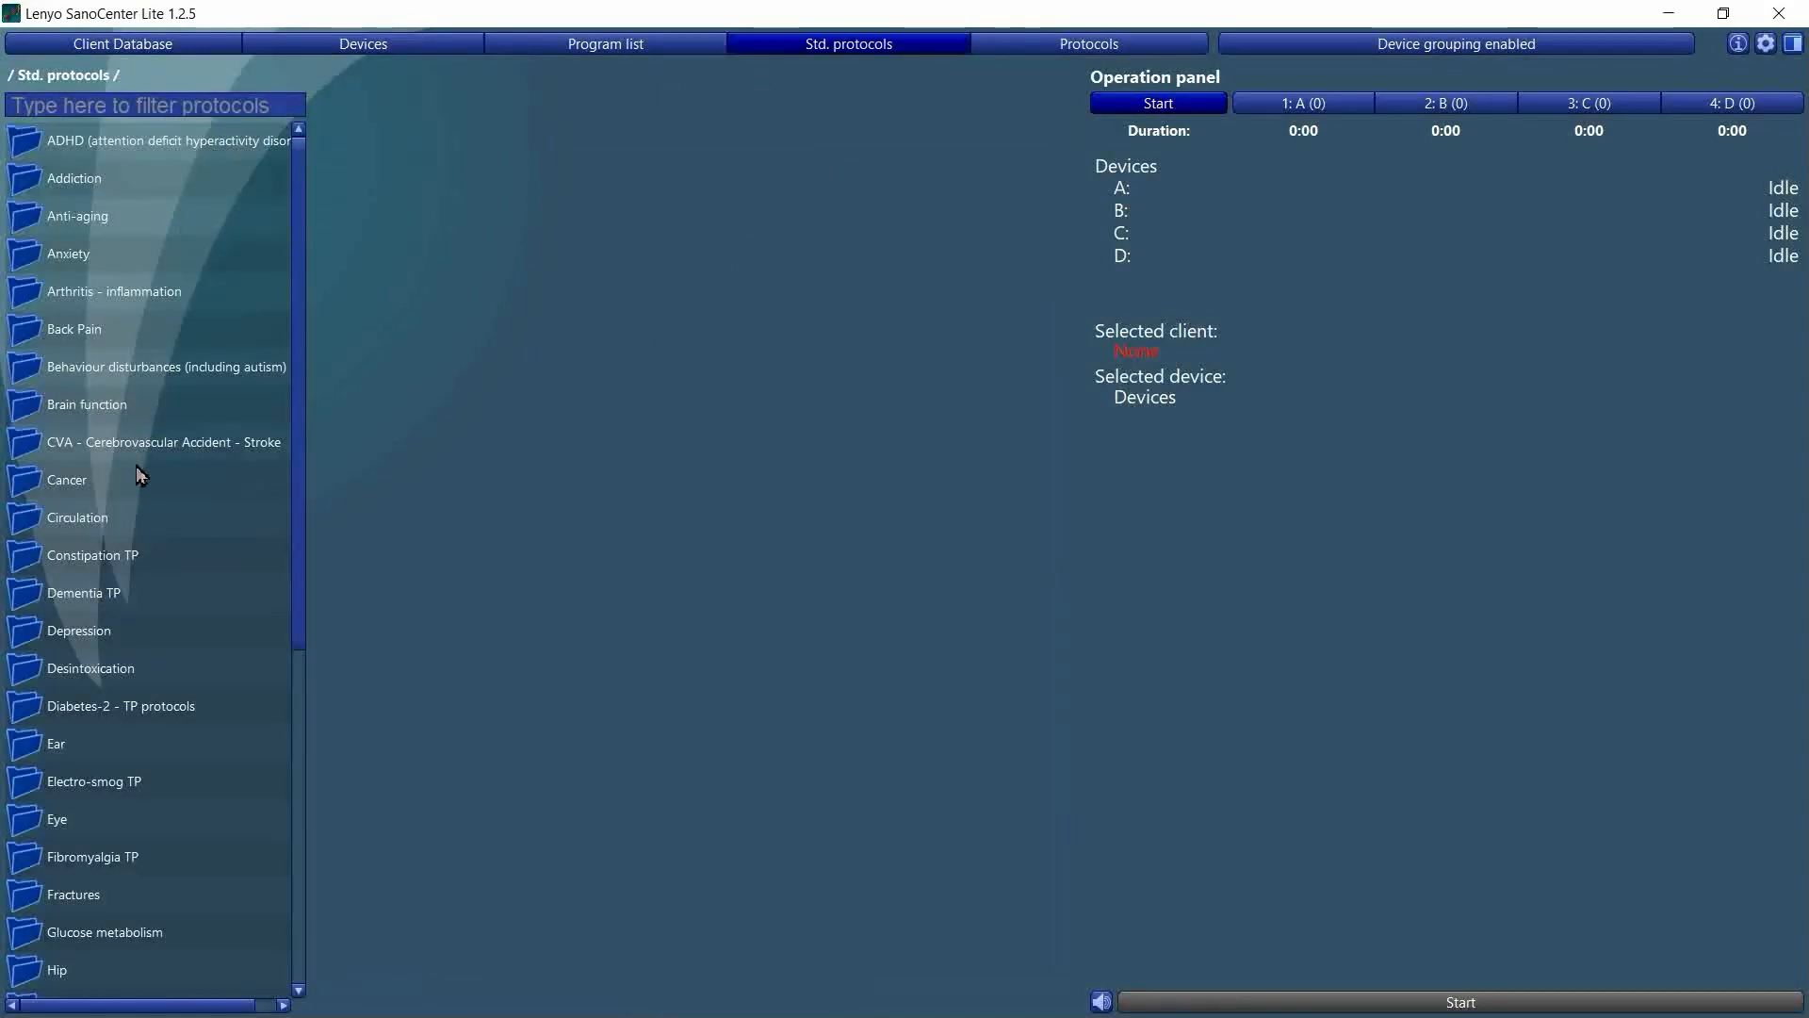
drag(303, 327, 308, 426)
click(307, 160)
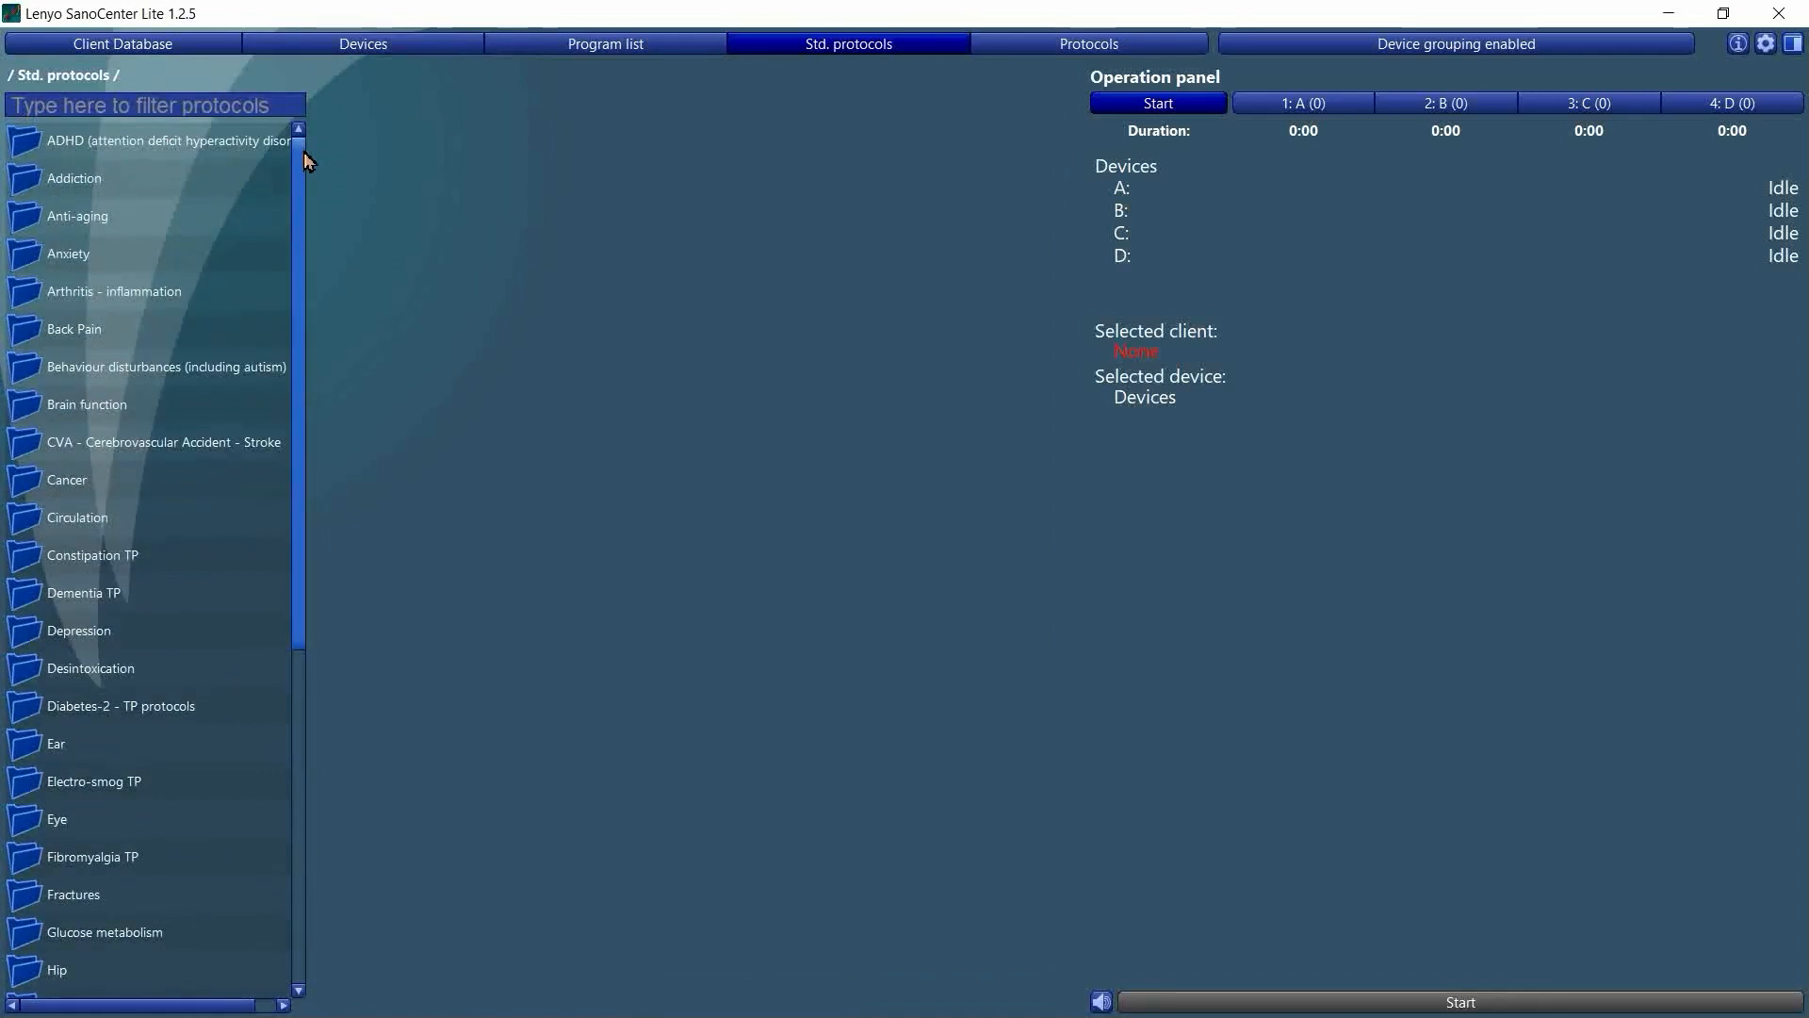
Import the protocol file Mental Clearing and Emotional Balancing.lscp from the LSC LIBRARY folder into the custom protocols.
click(1156, 47)
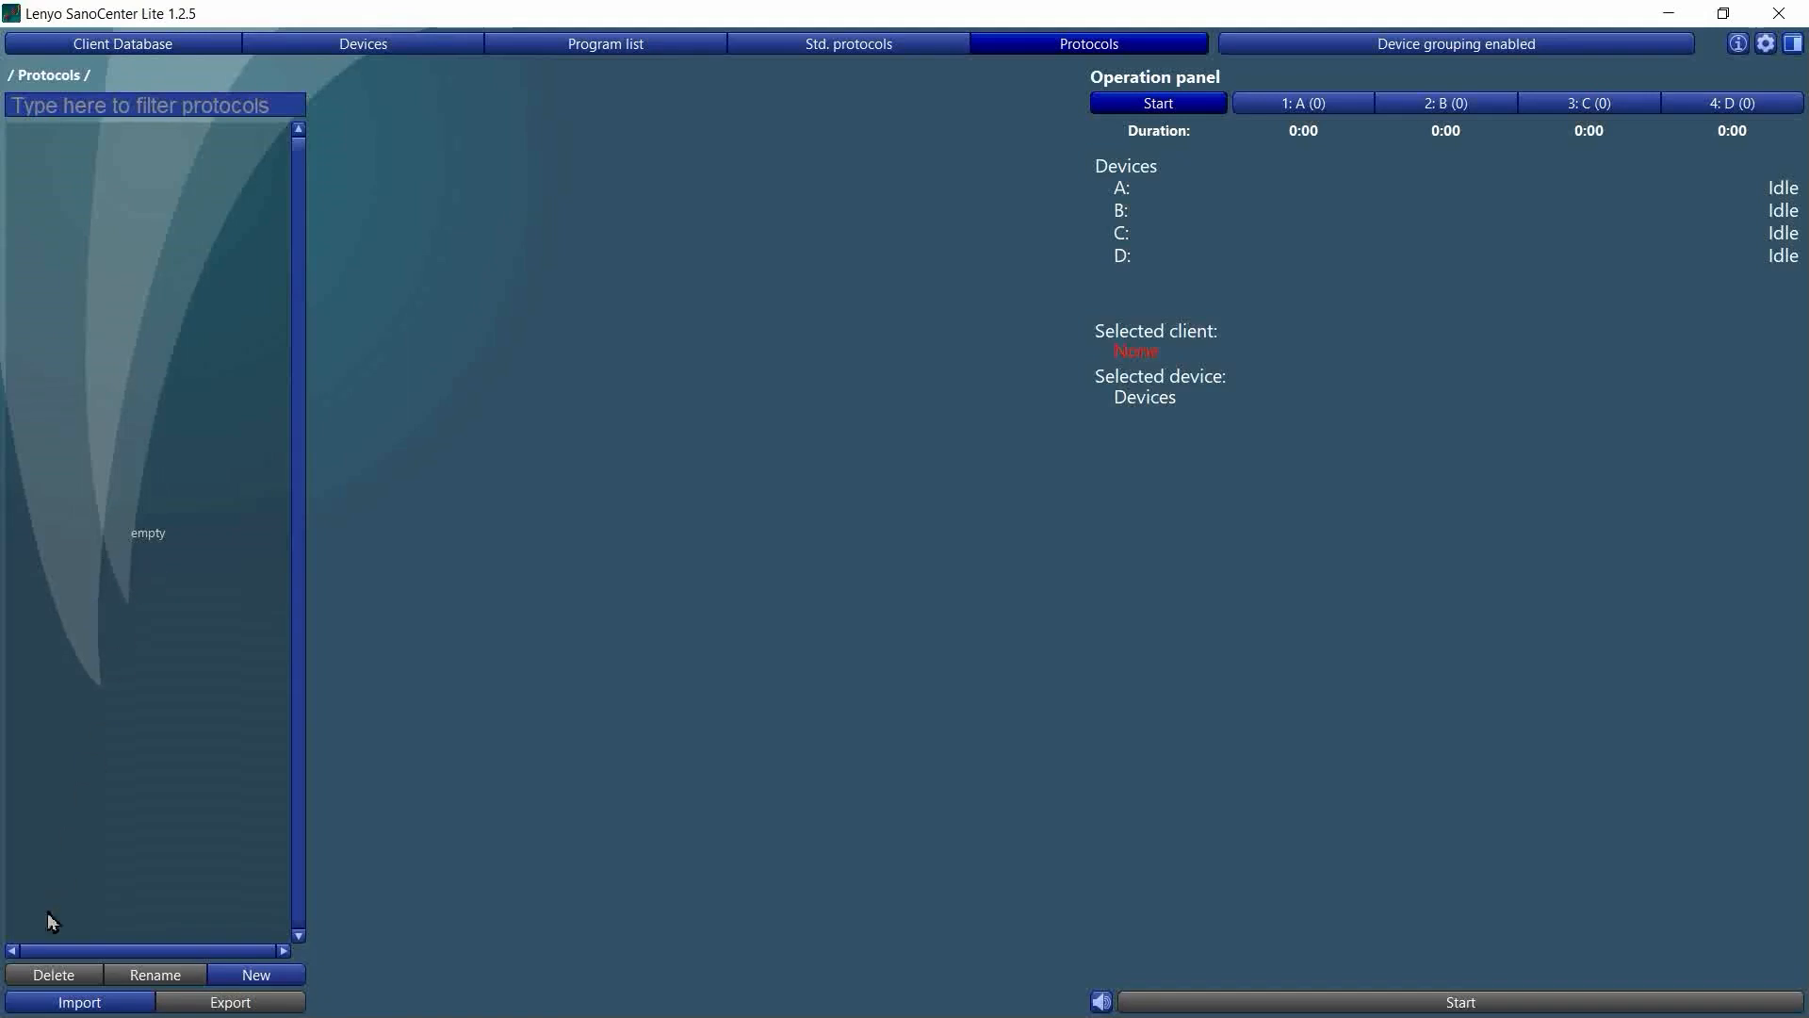
click(75, 1004)
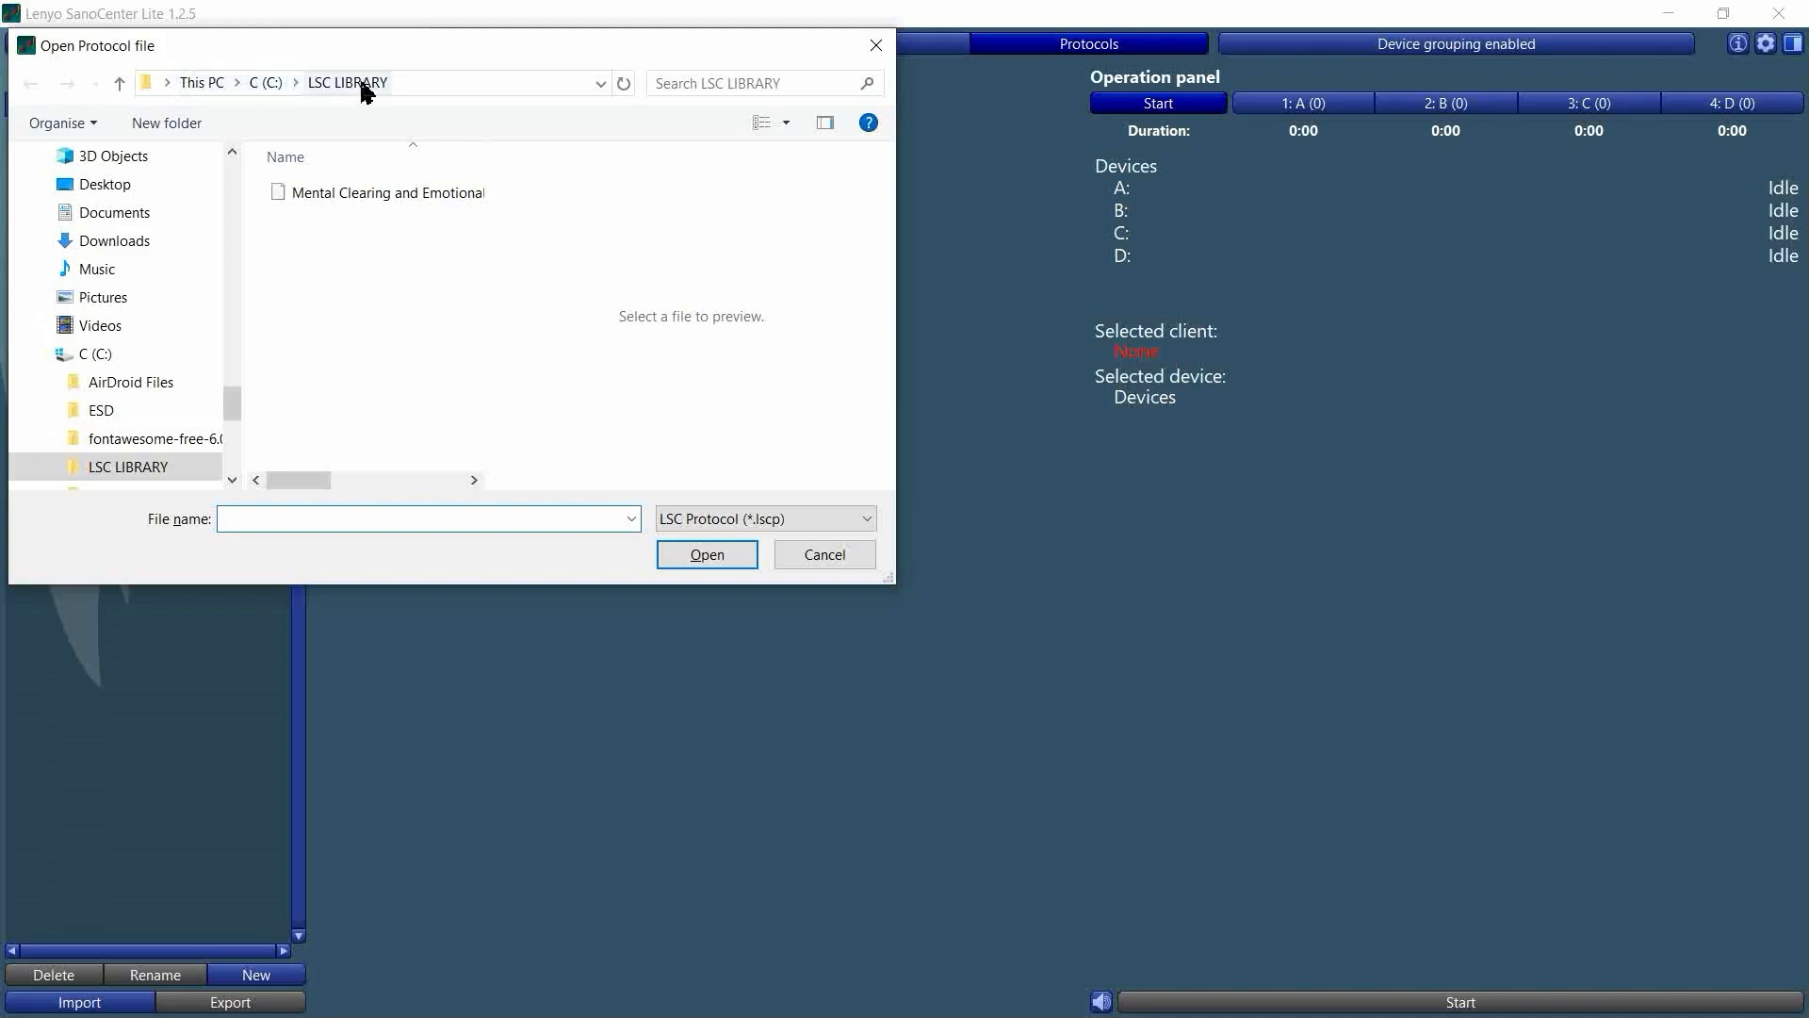
click(472, 200)
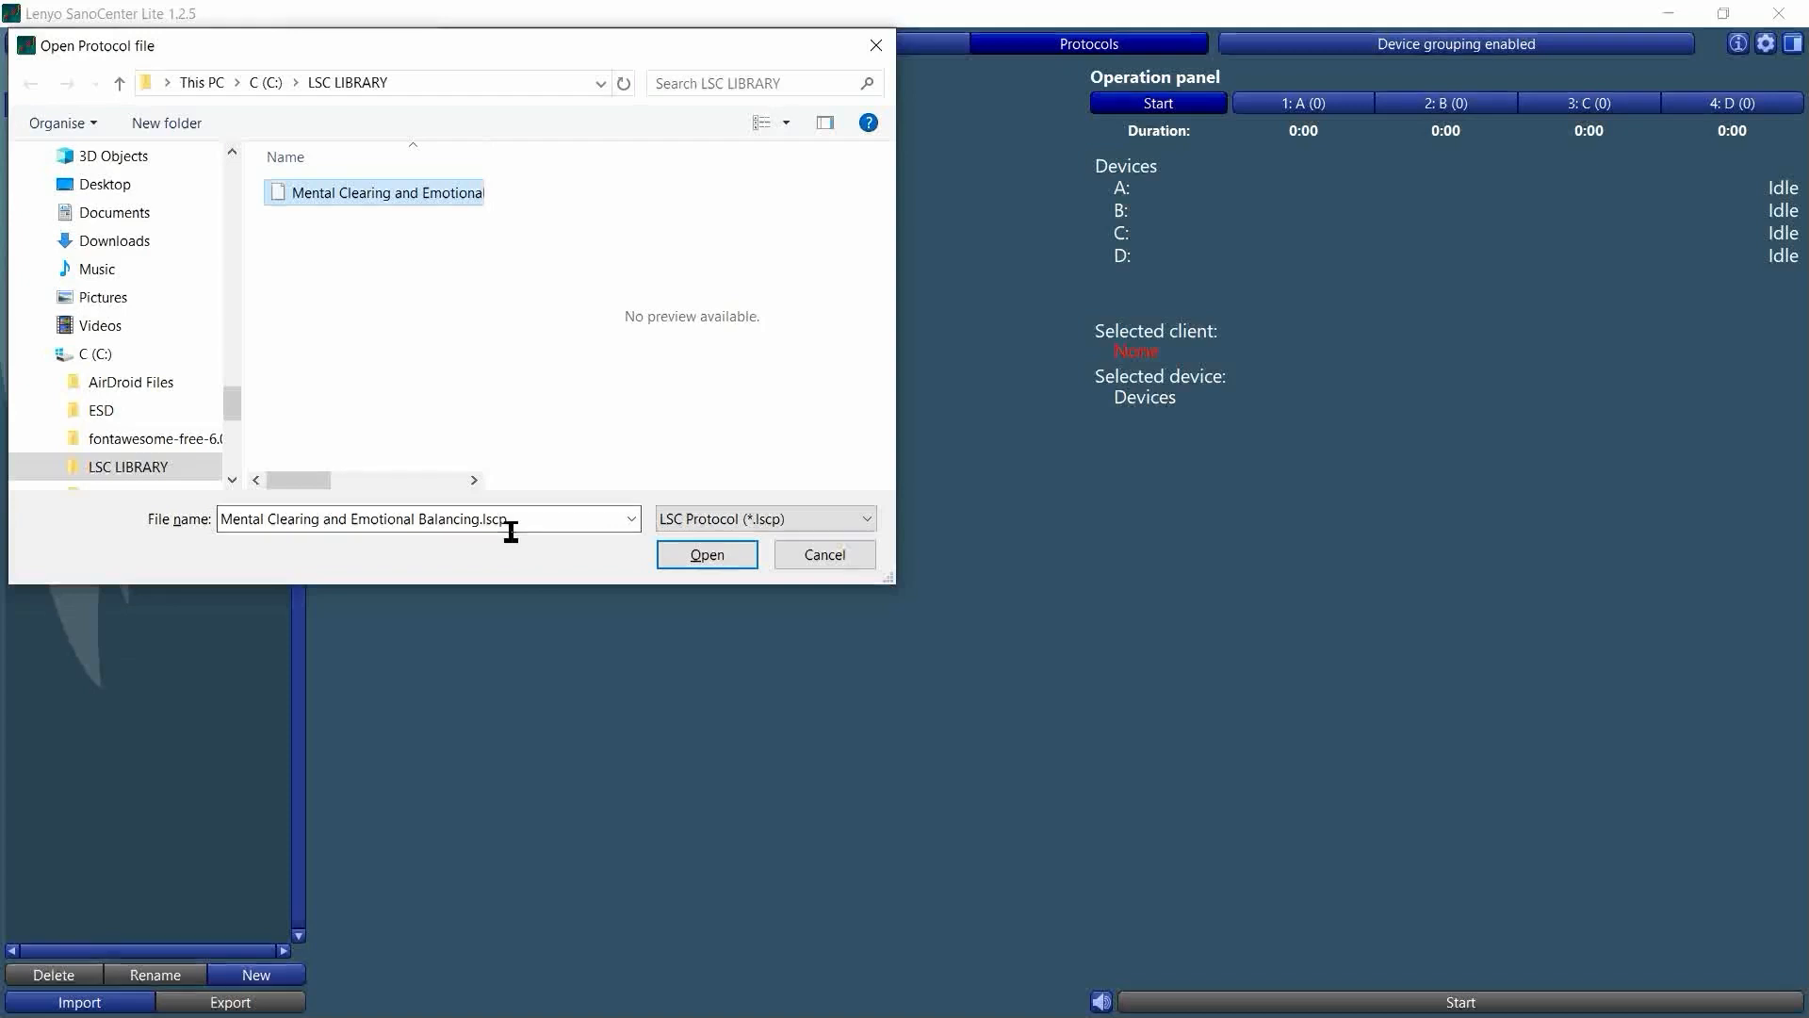
click(705, 560)
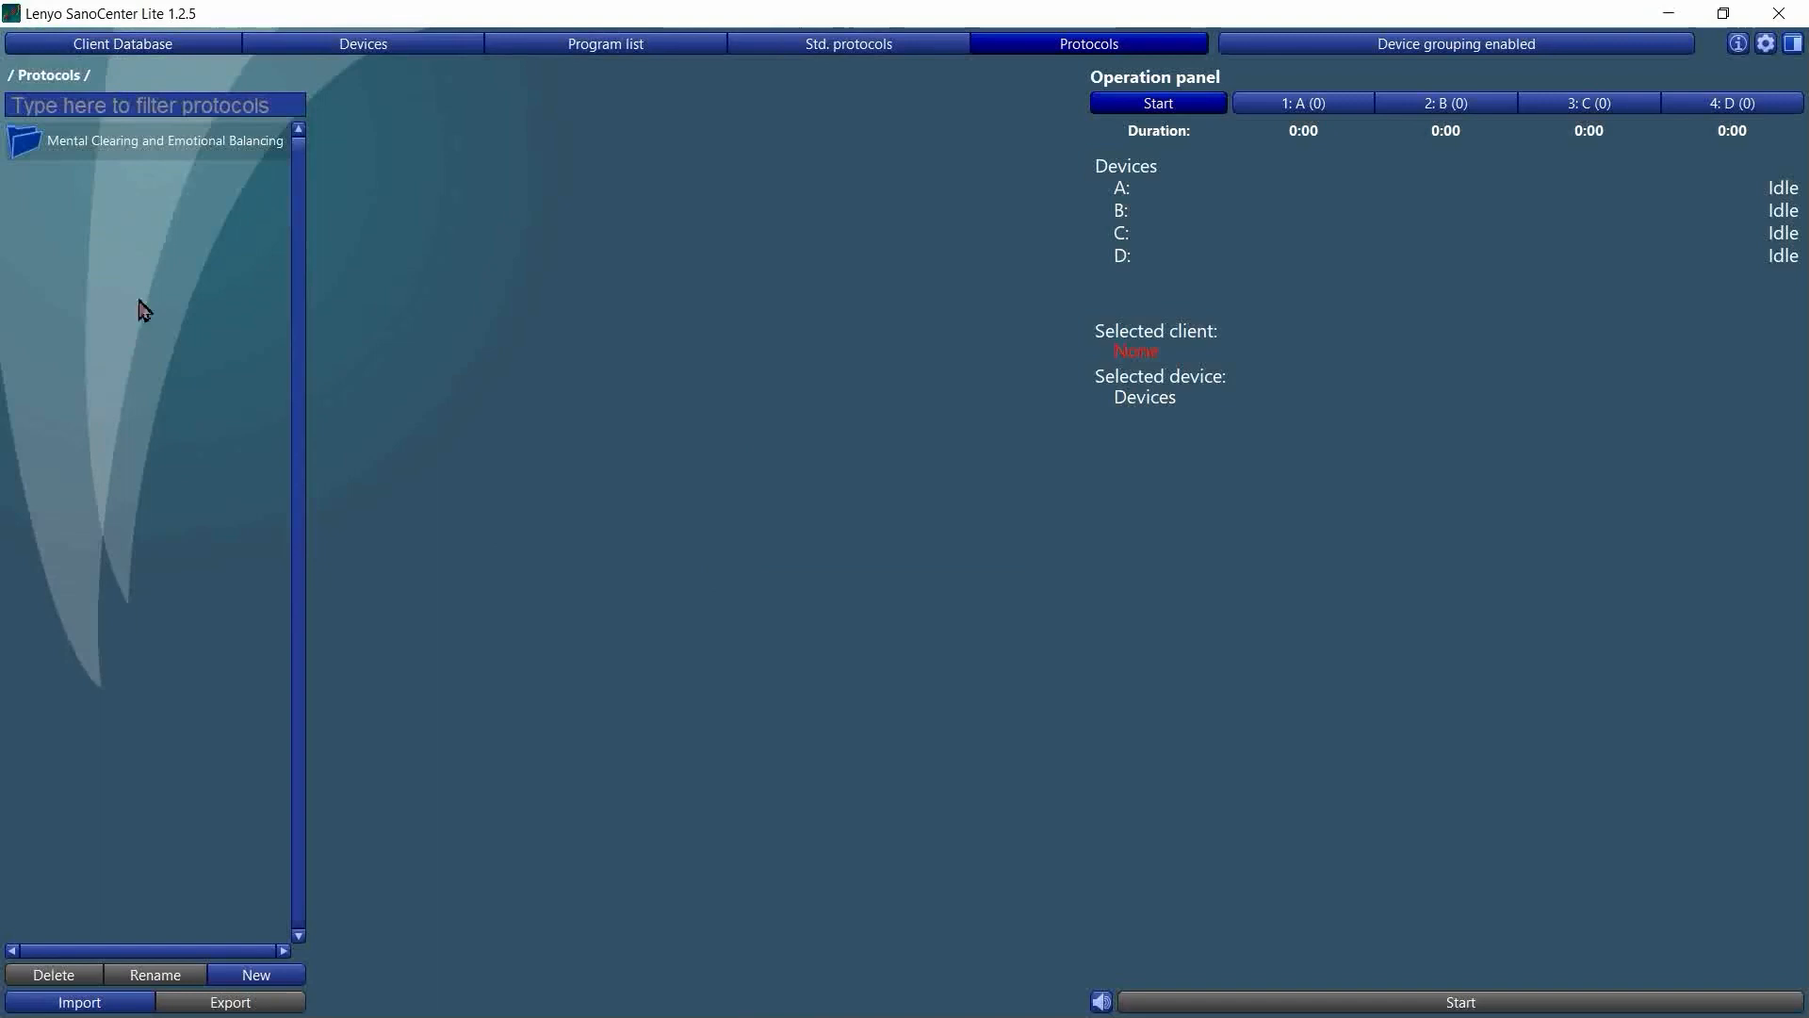
Load the protocol Mental & Emotional Balancing-1 TP N/R from the imported folder to the operation panel.
double_click(110, 152)
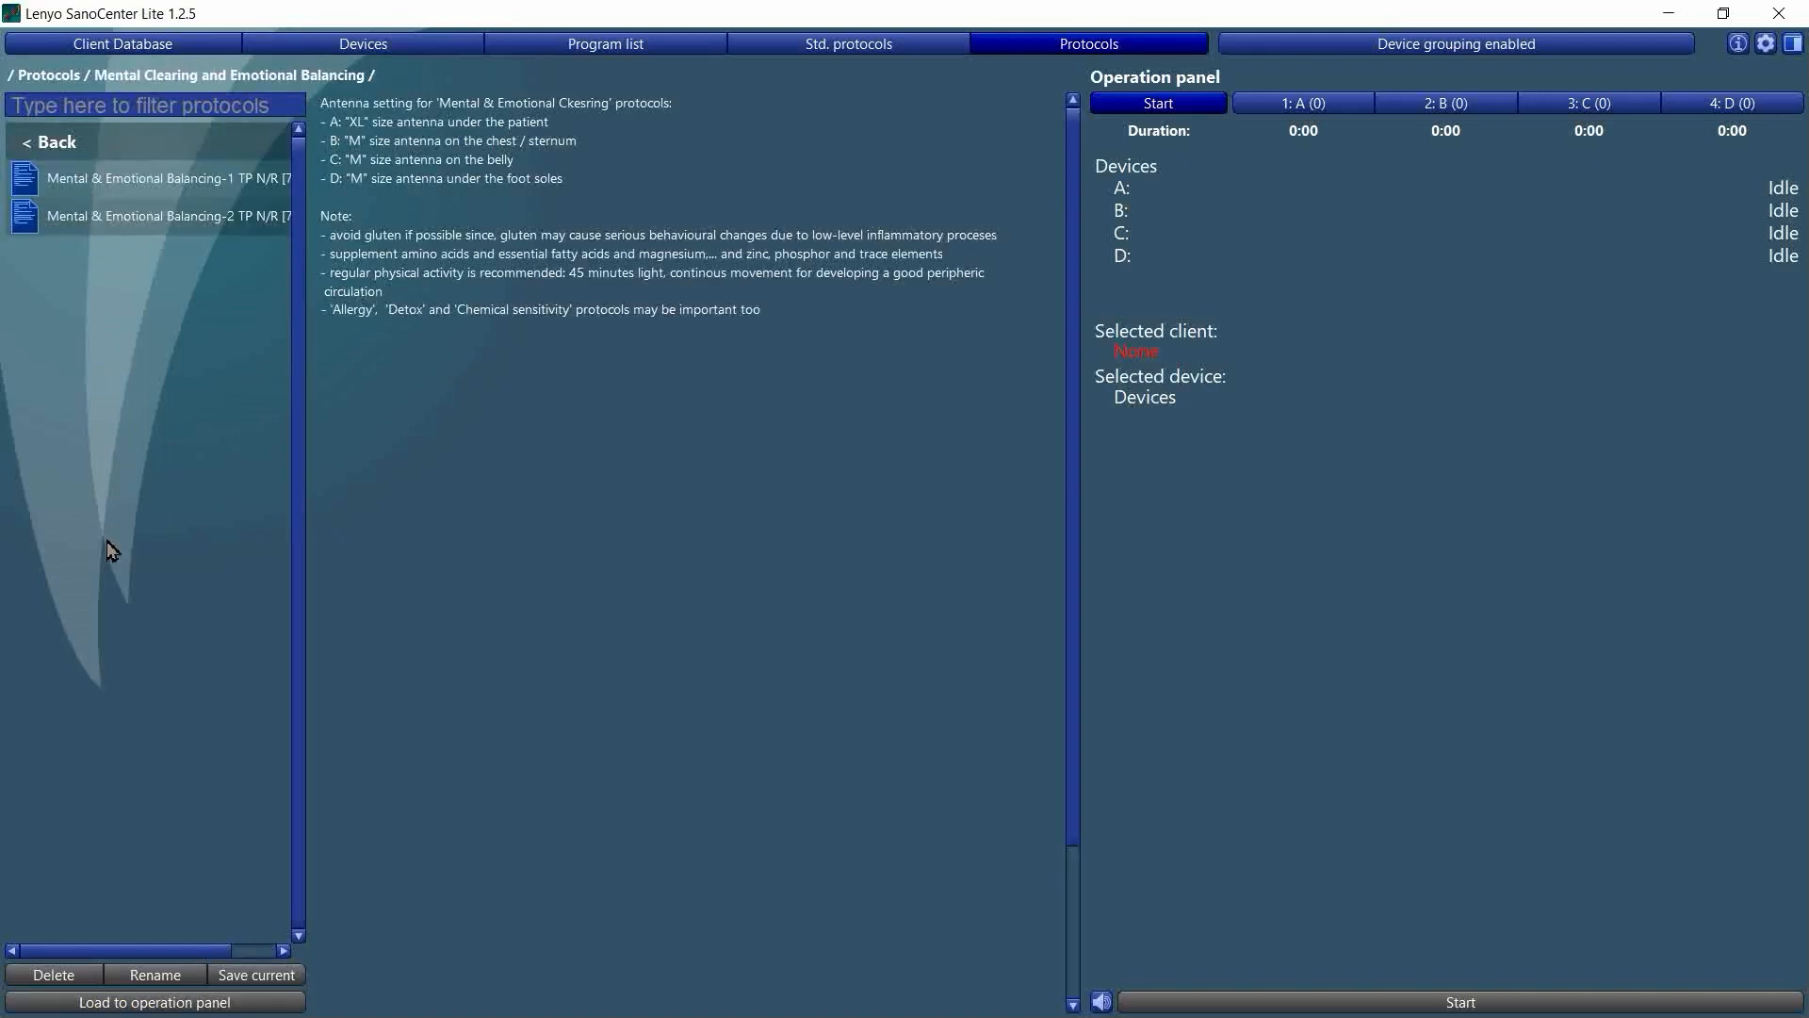
click(122, 187)
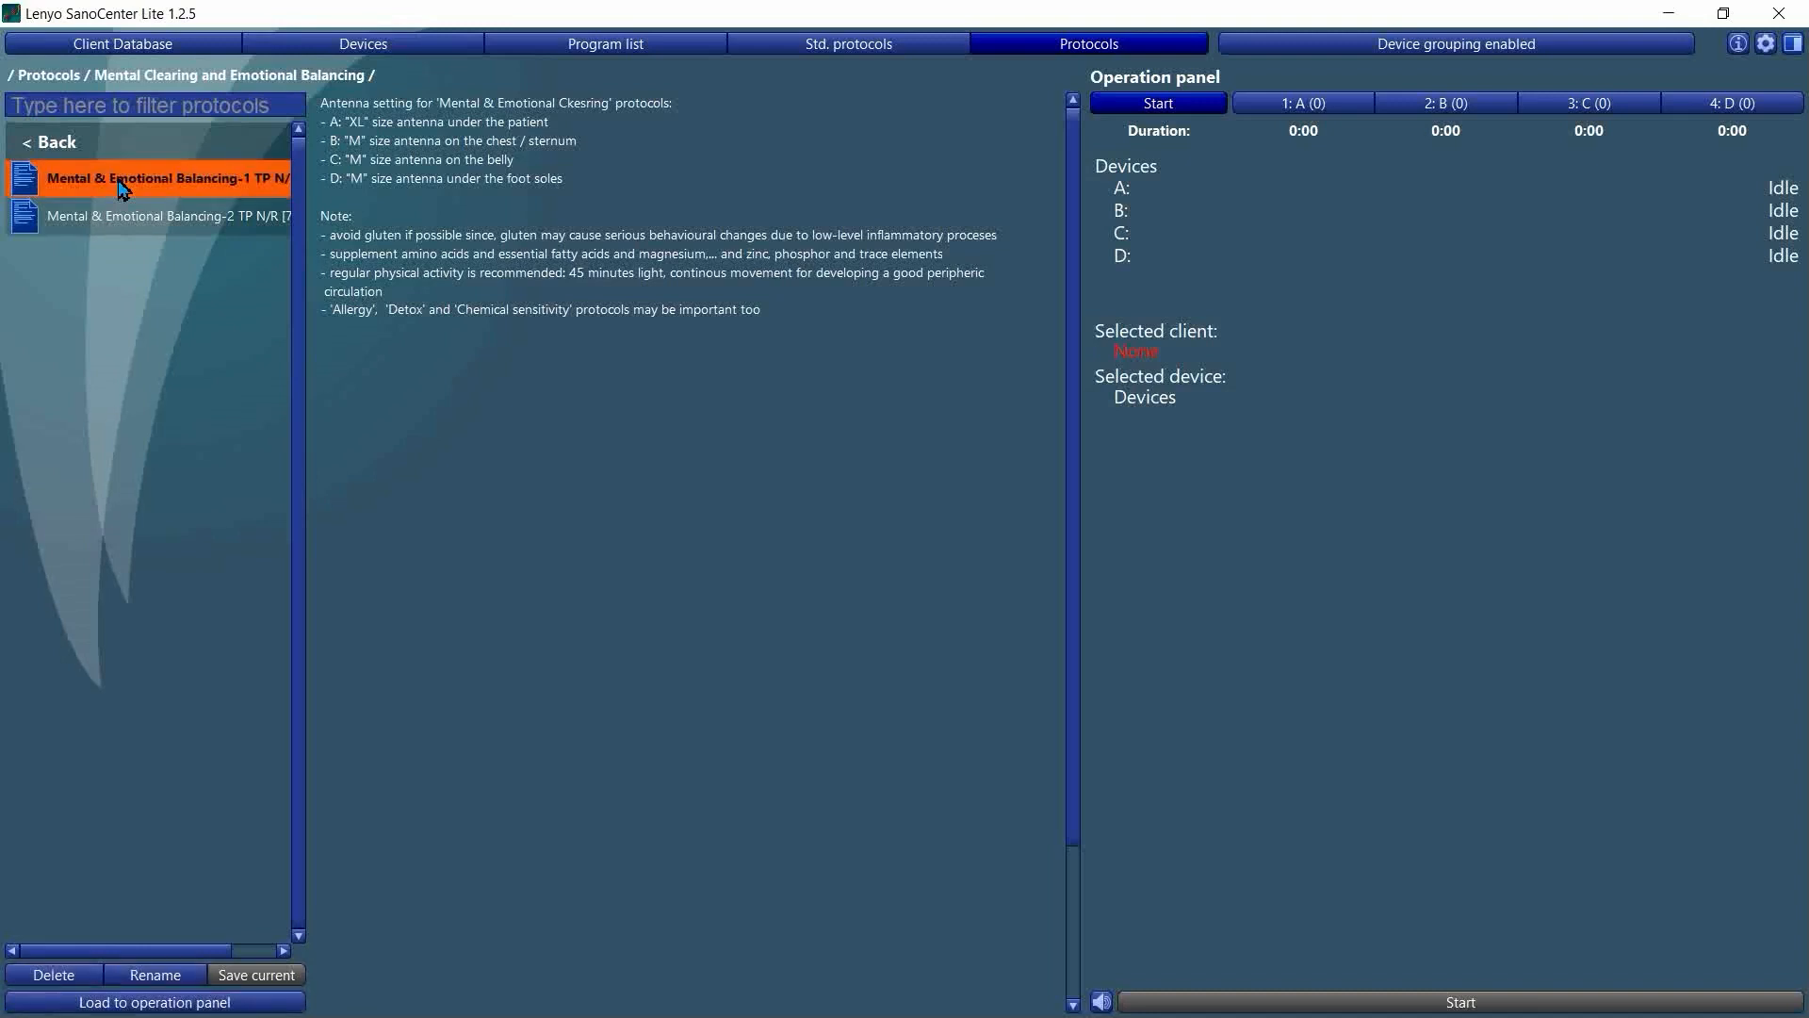
click(61, 1006)
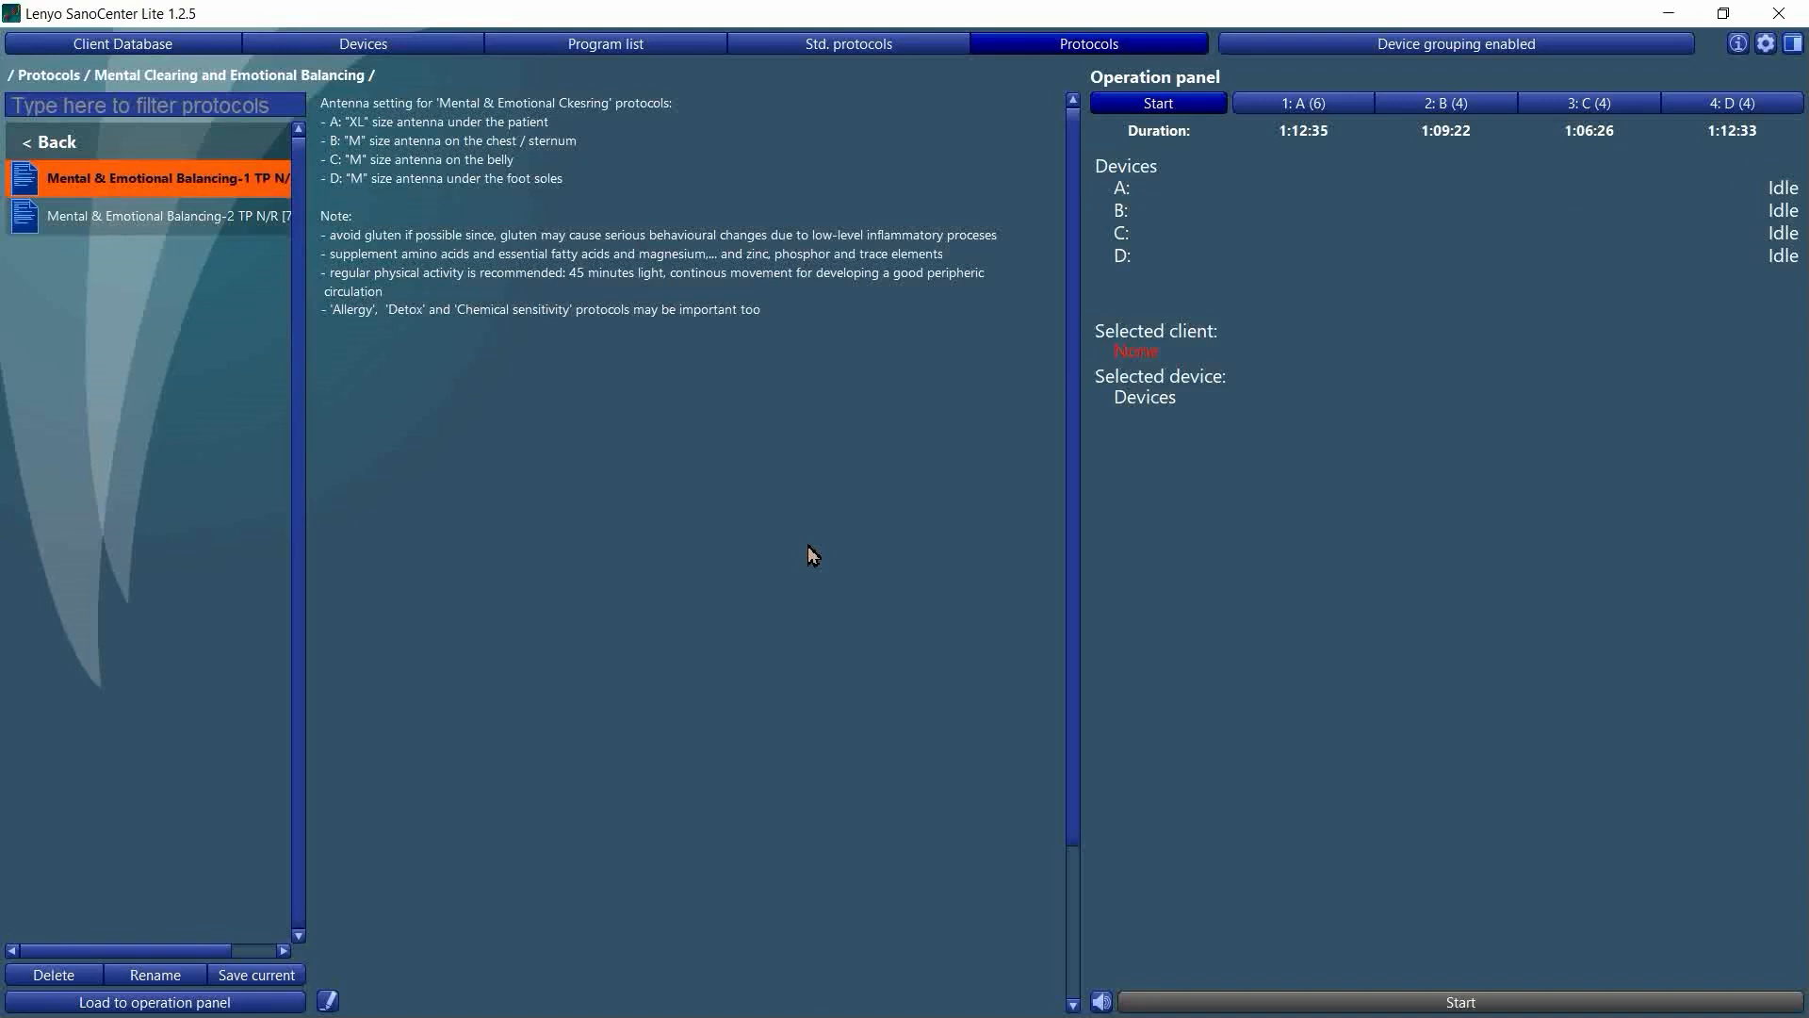
Select the Mental Clearing and Emotional Balancing folder and examine its deletion prompt and rename dialog, cancelling both.
click(60, 148)
click(109, 149)
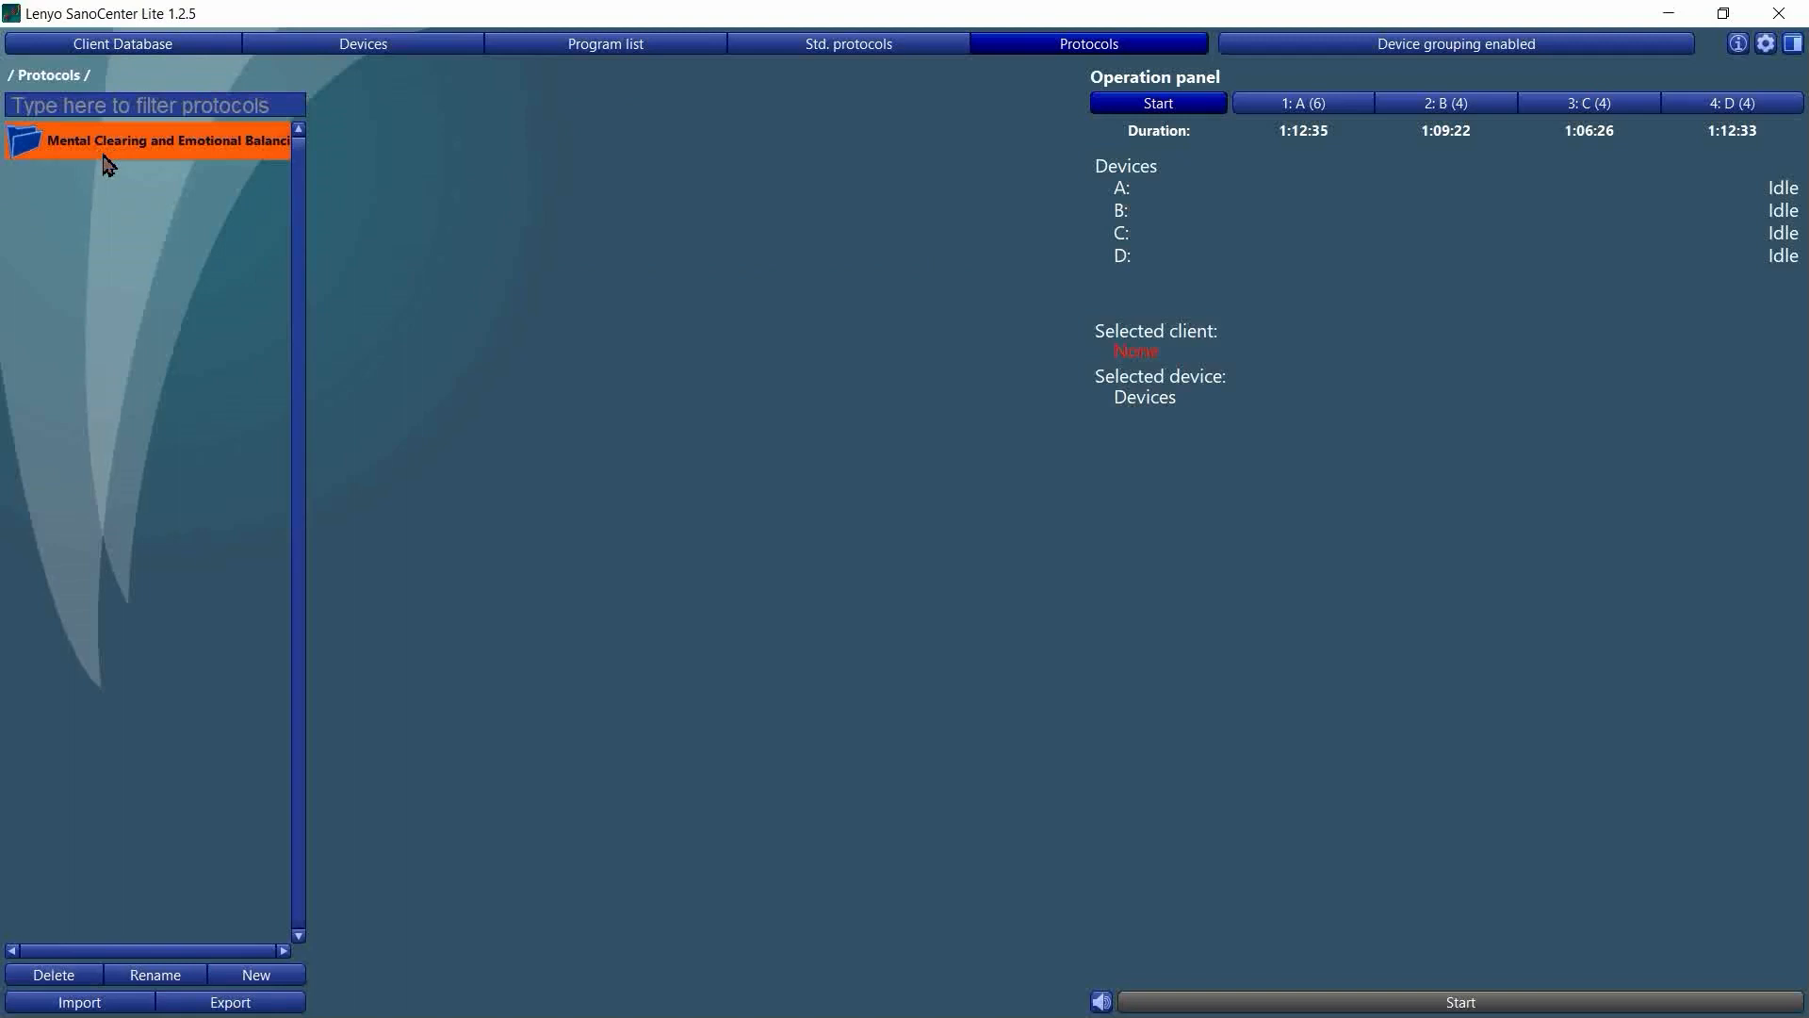
click(49, 975)
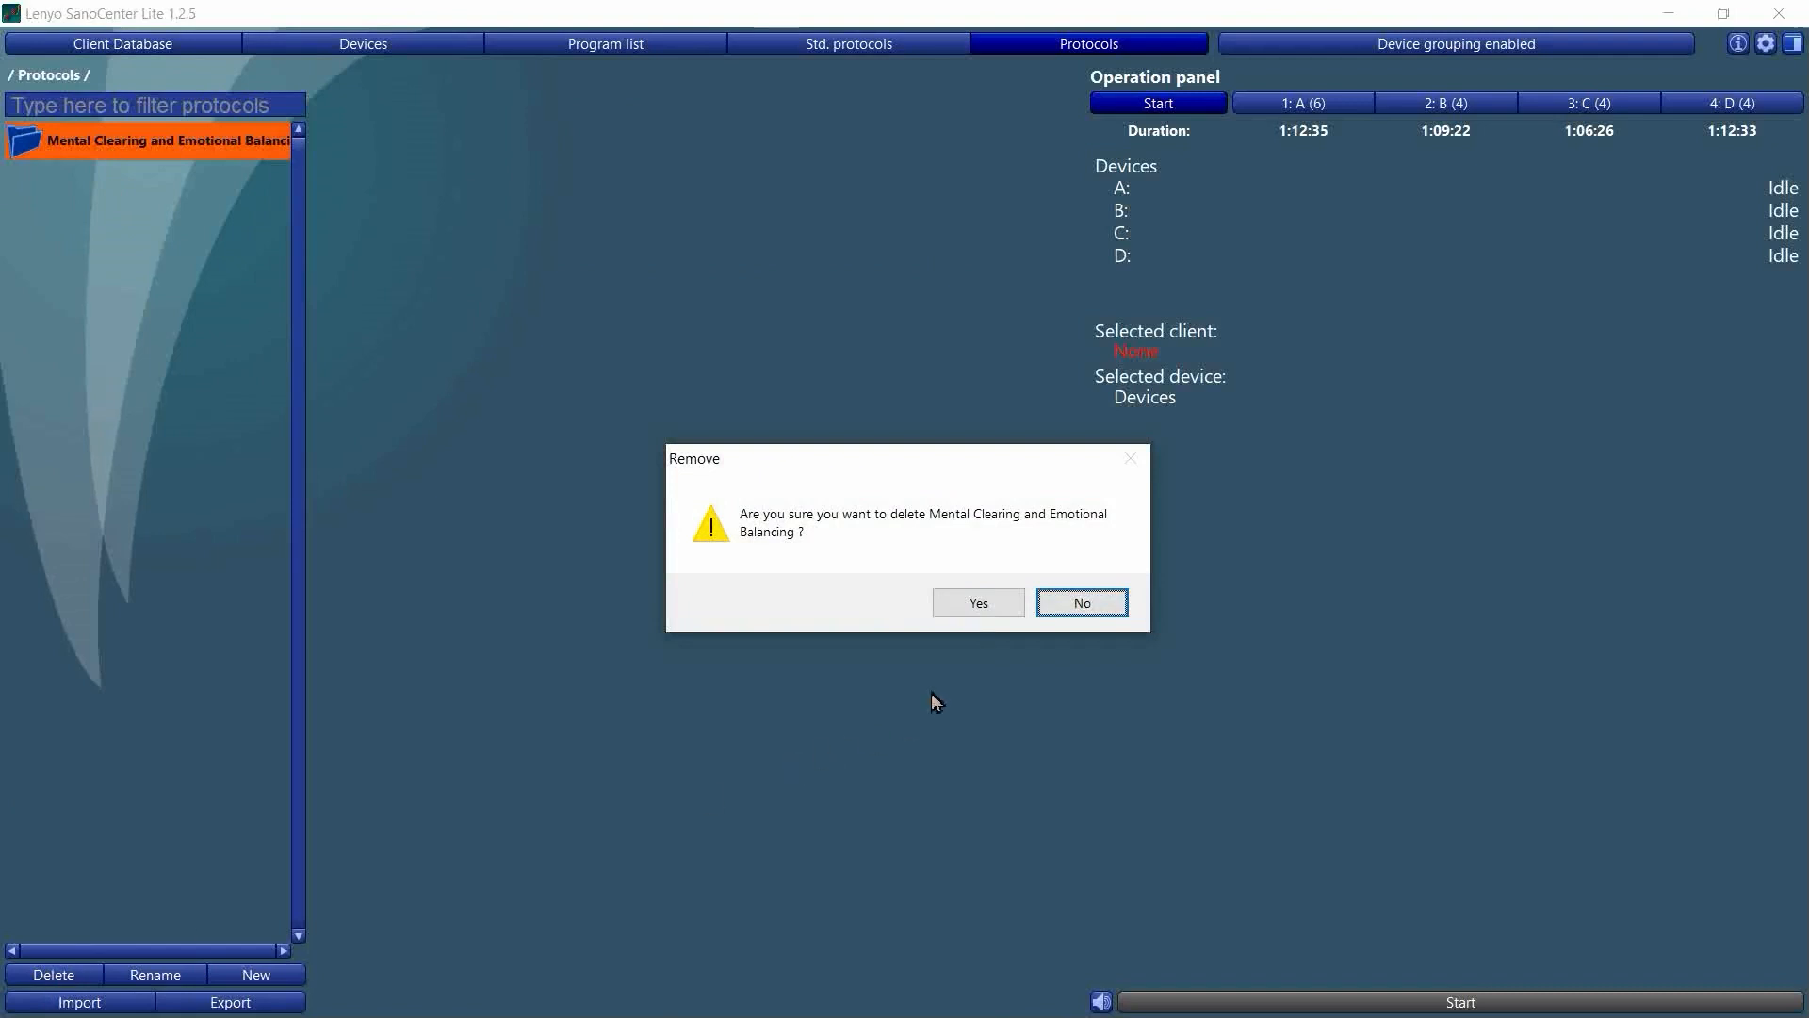
click(1100, 613)
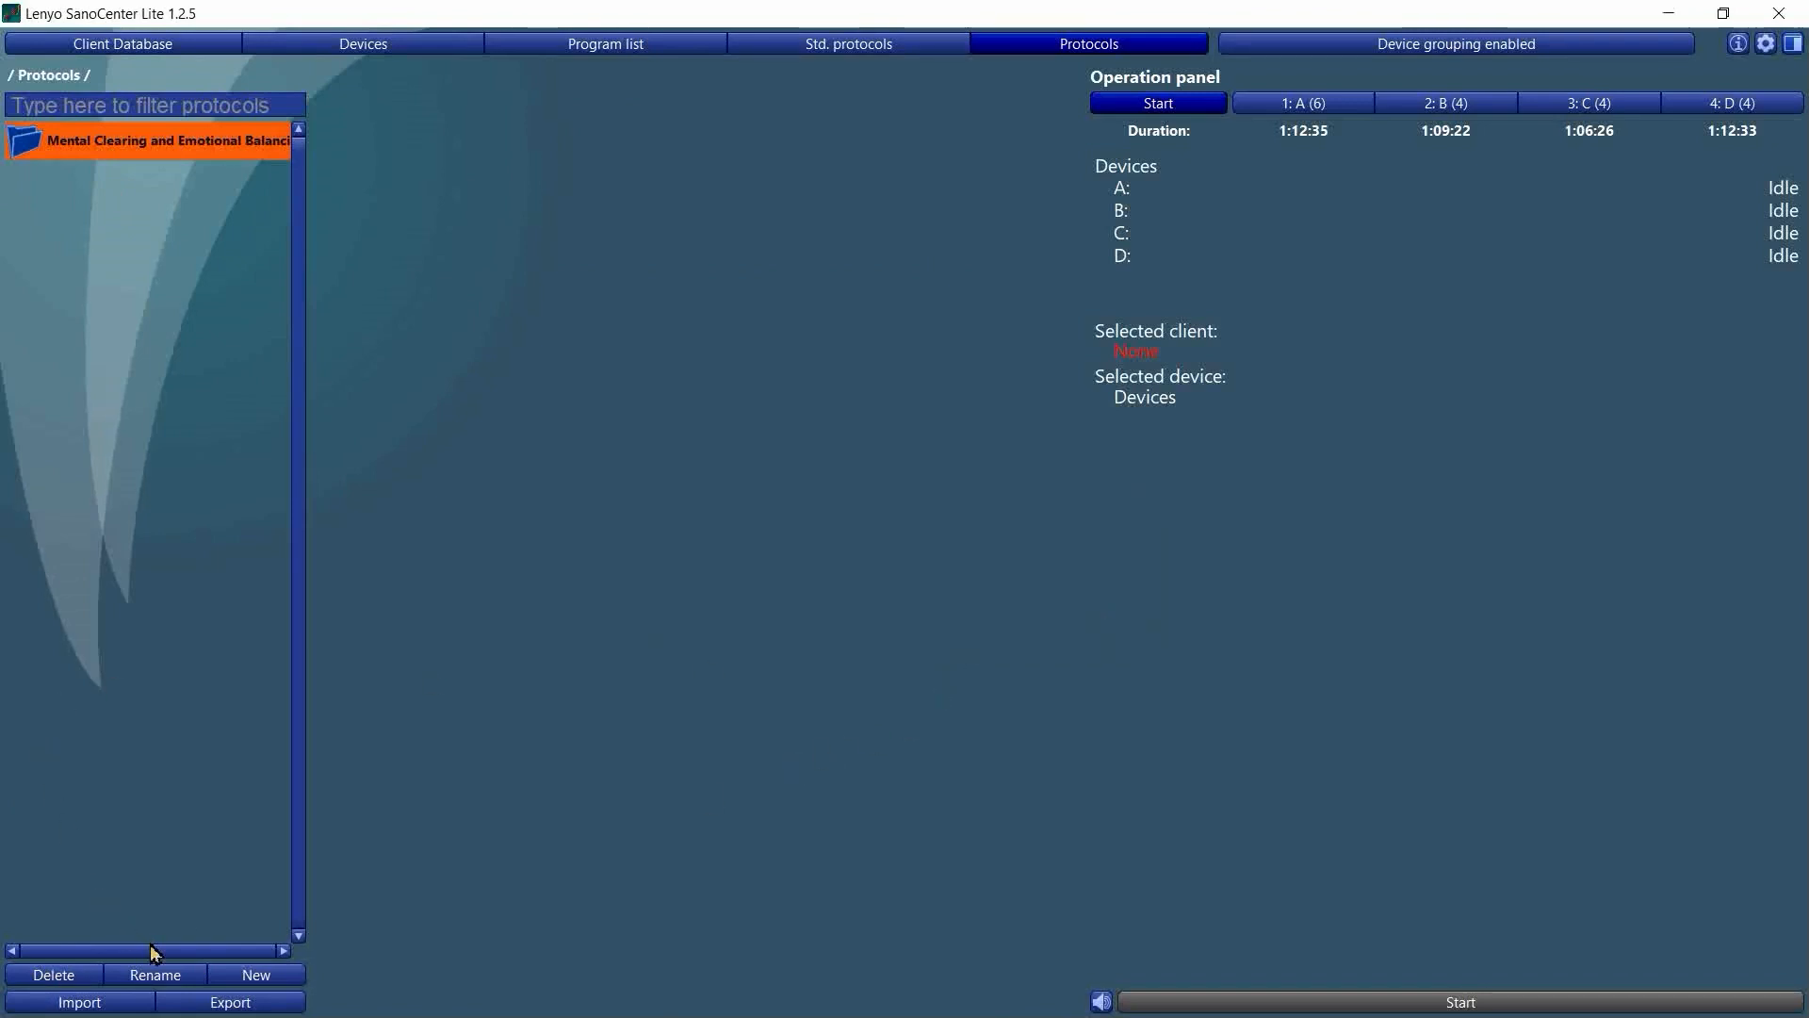
click(156, 976)
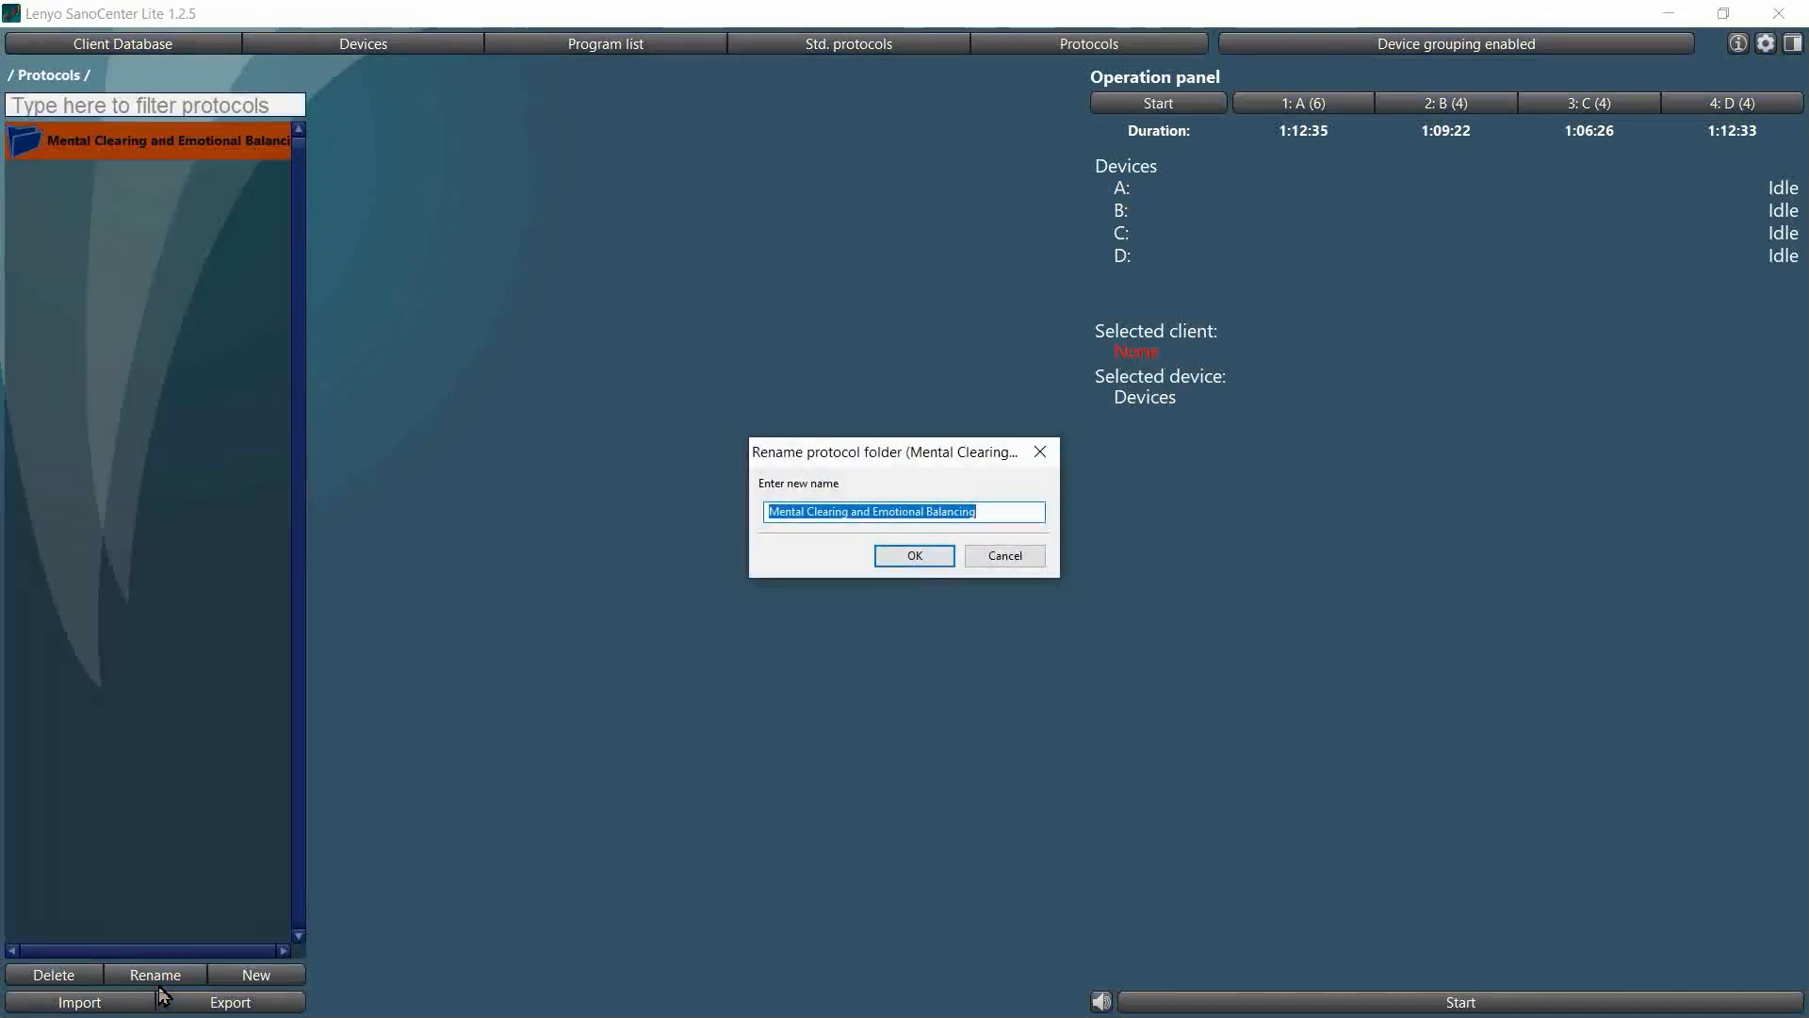
click(1023, 556)
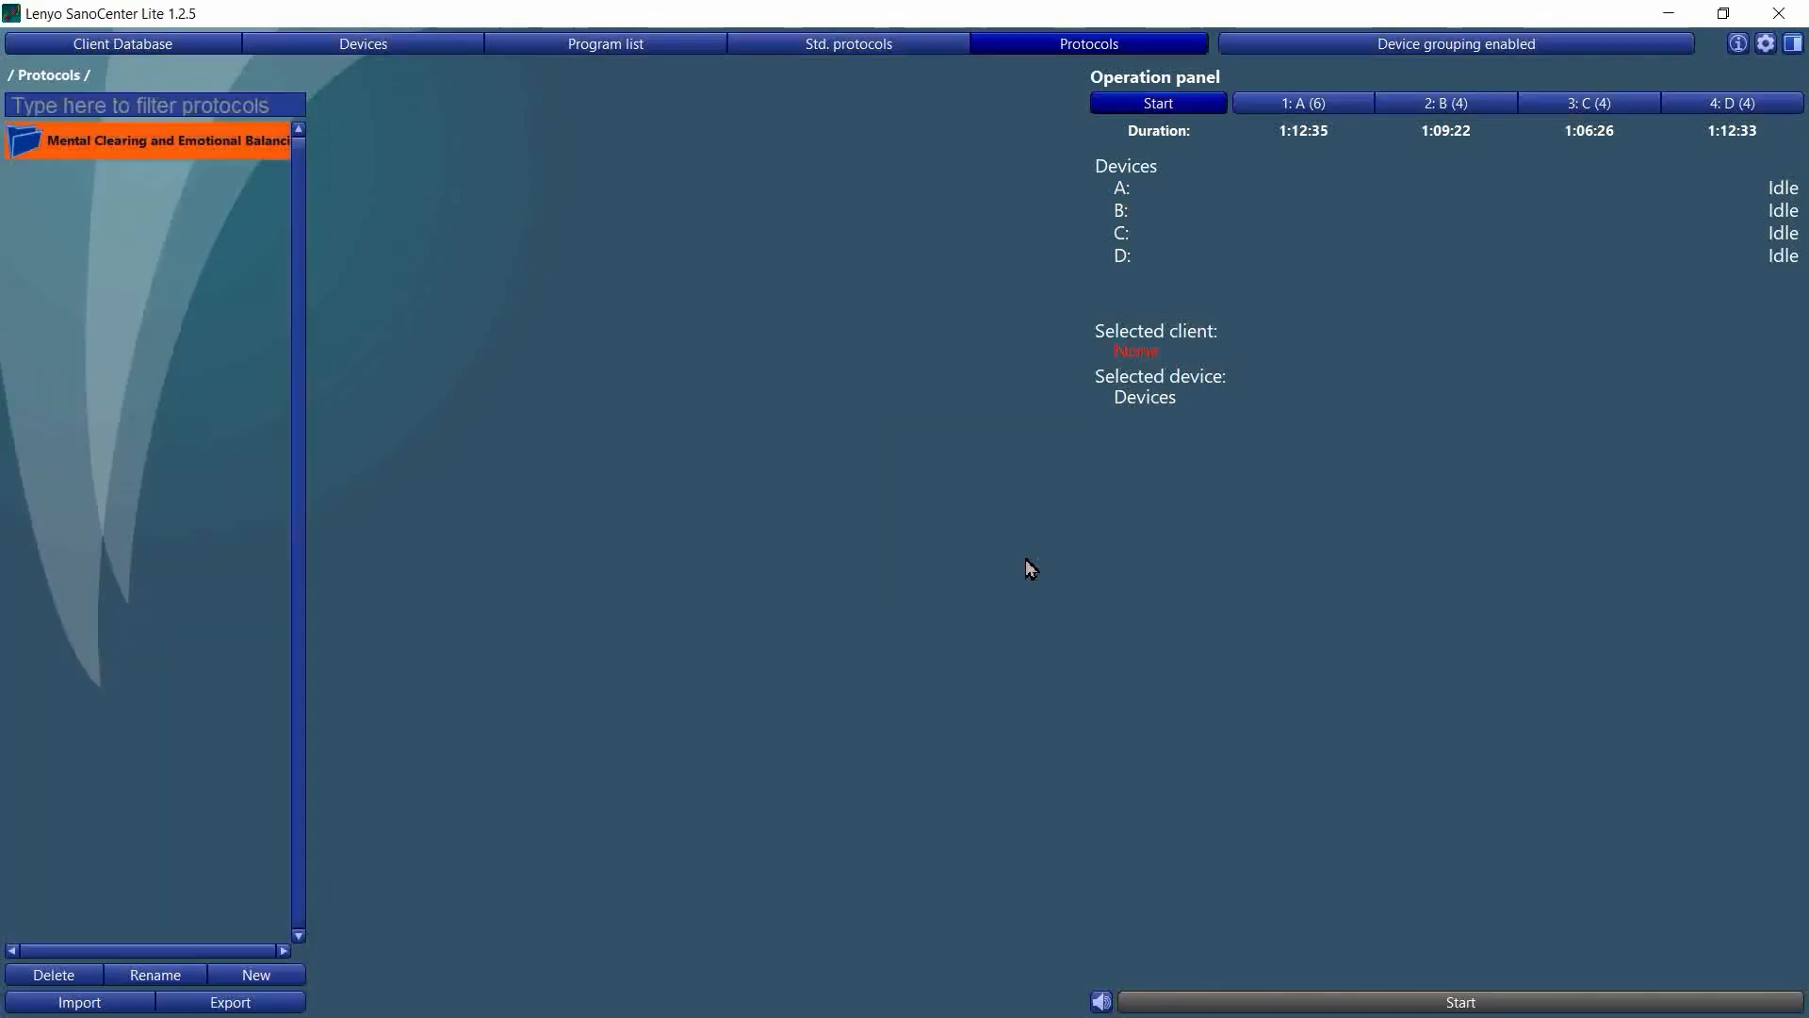
Export the Mental Clearing and Emotional Balancing folder as an LSC Protocol file named "Some name" in the LSC LIBRARY folder.
click(232, 1006)
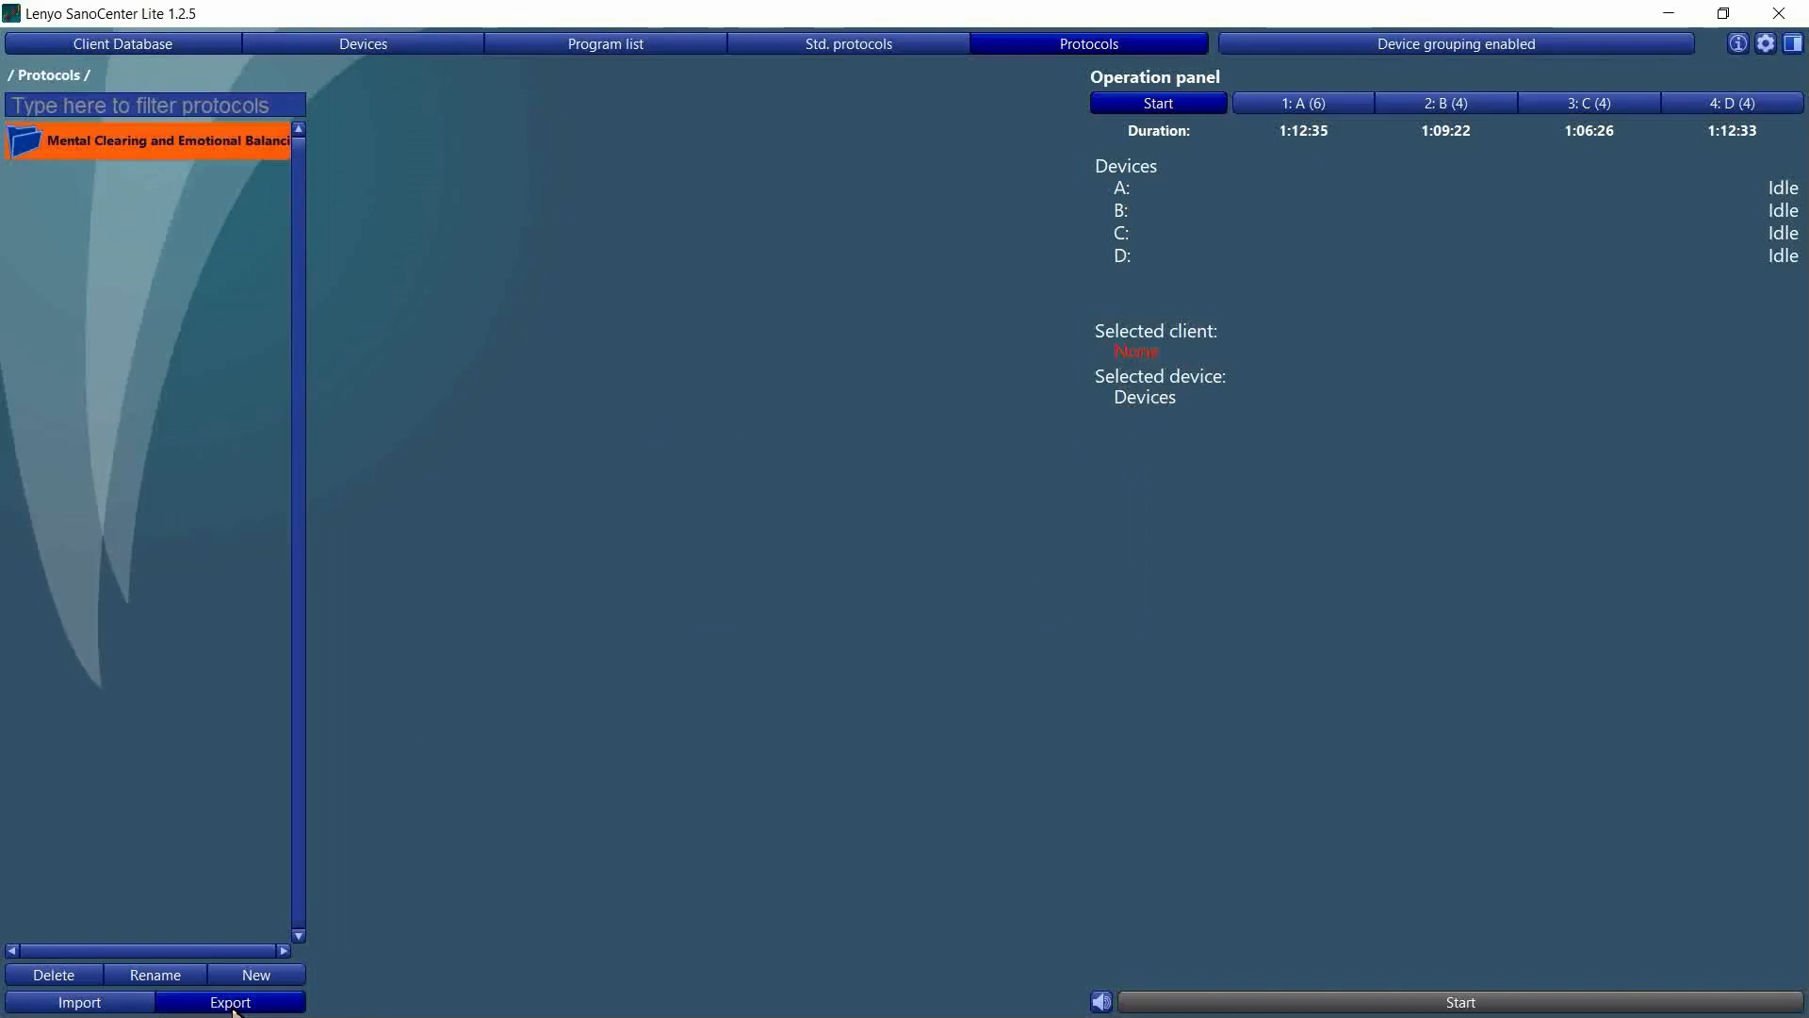
text(Som)
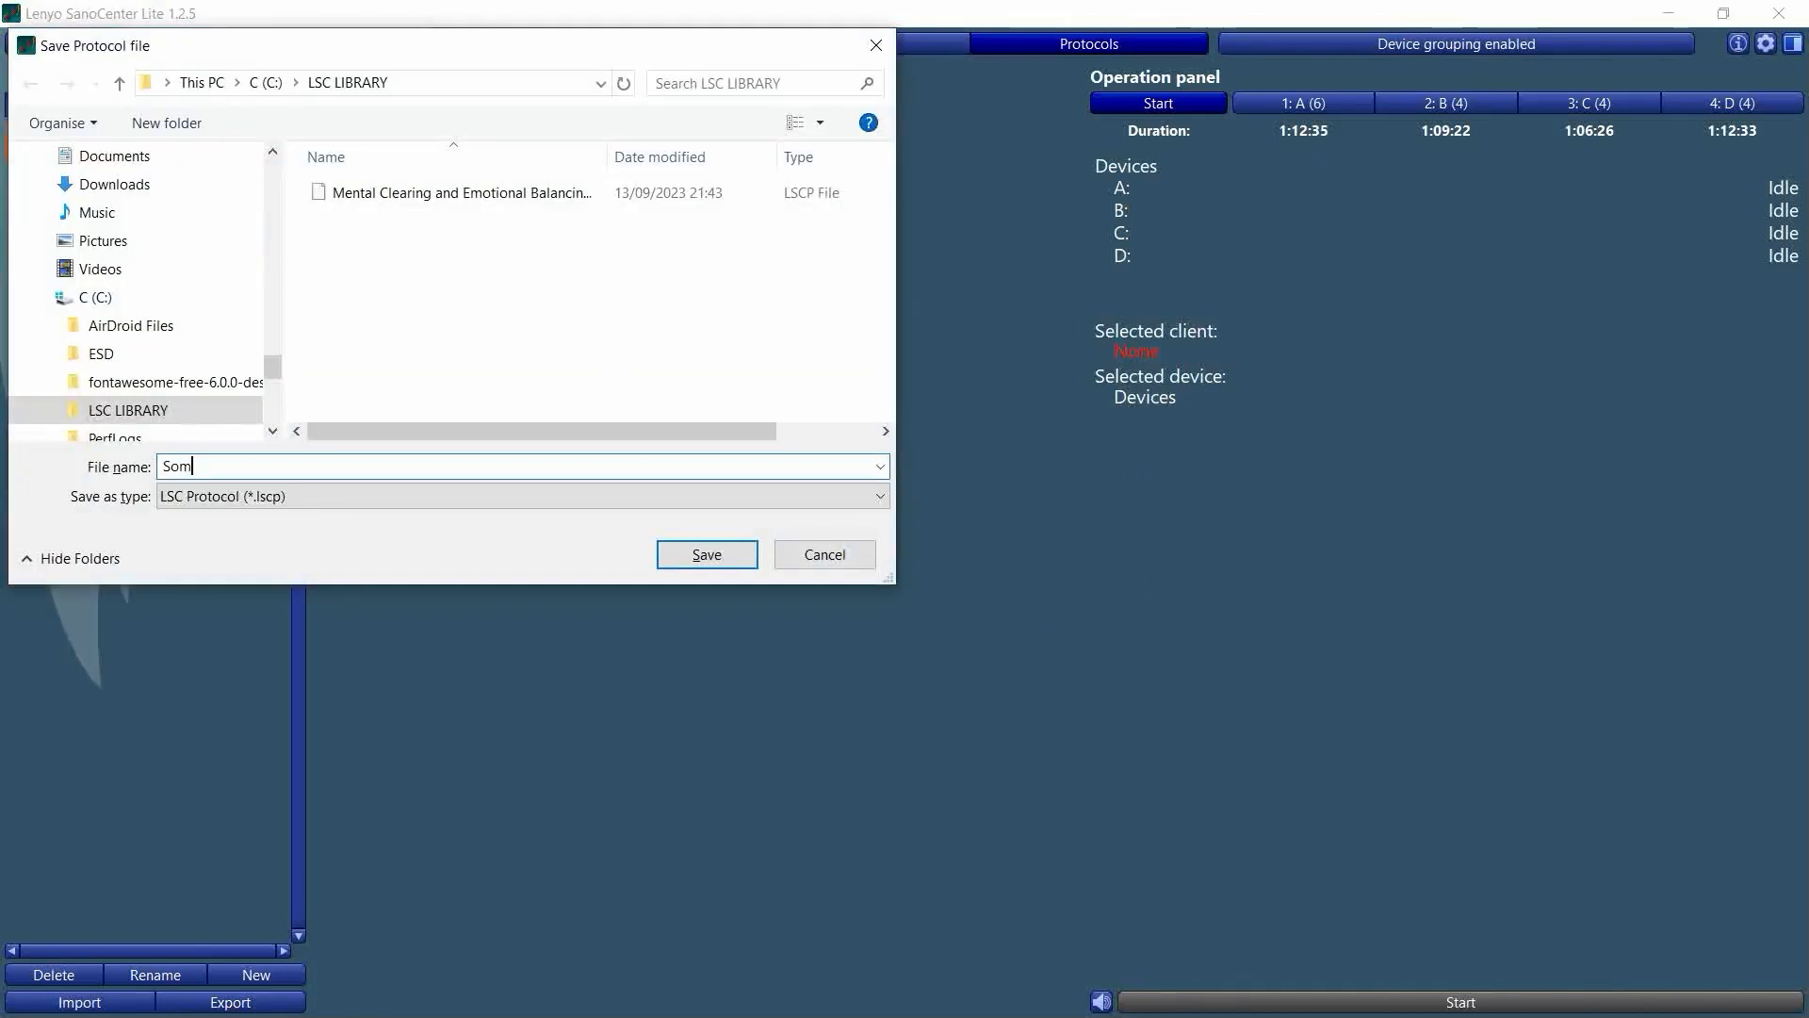
text(e name)
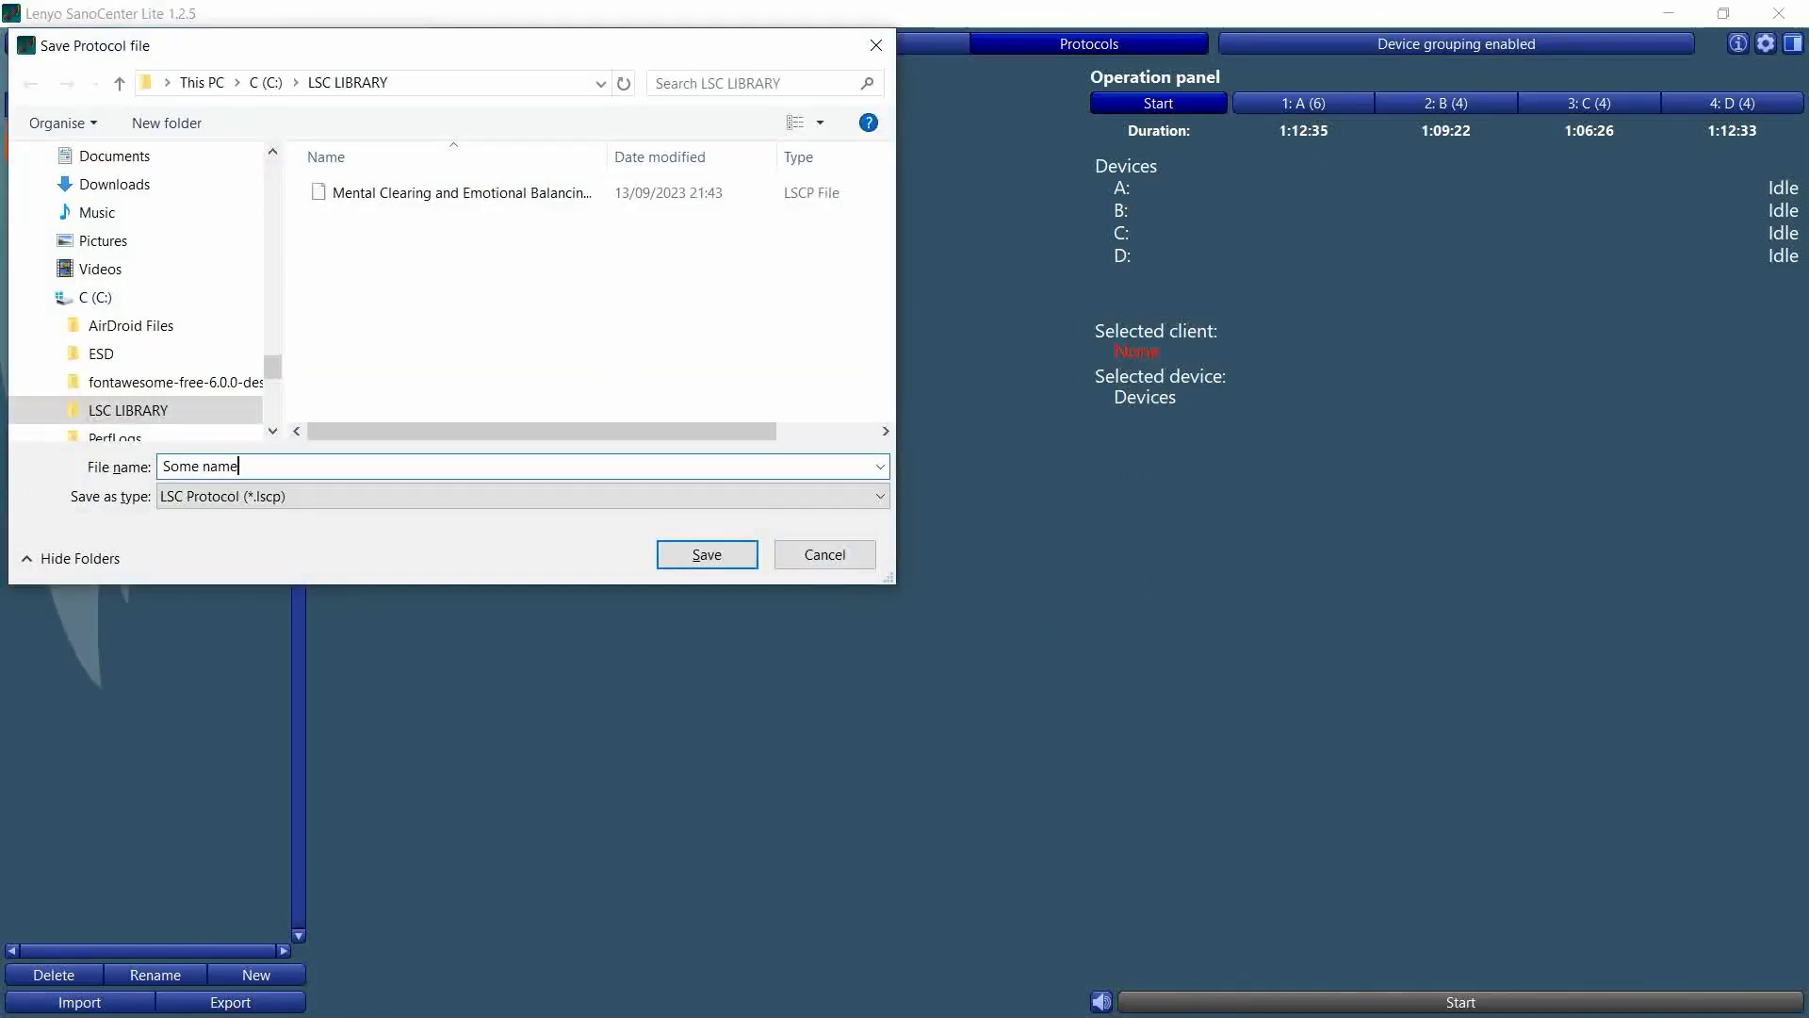